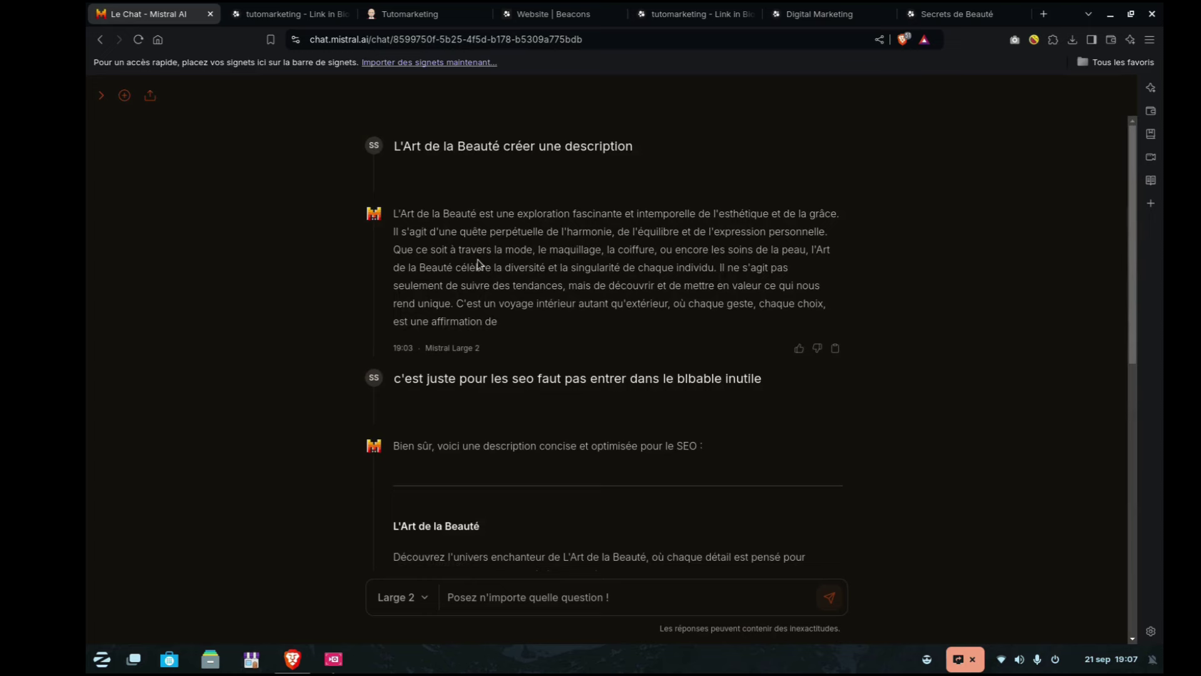
# - Copy the heading "L'Art de la Beauté" from the assistant's concise SEO description in the chat
pyautogui.scroll(-4, 477, 262)
pyautogui.moveTo(491, 296); pyautogui.dragTo(394, 303)
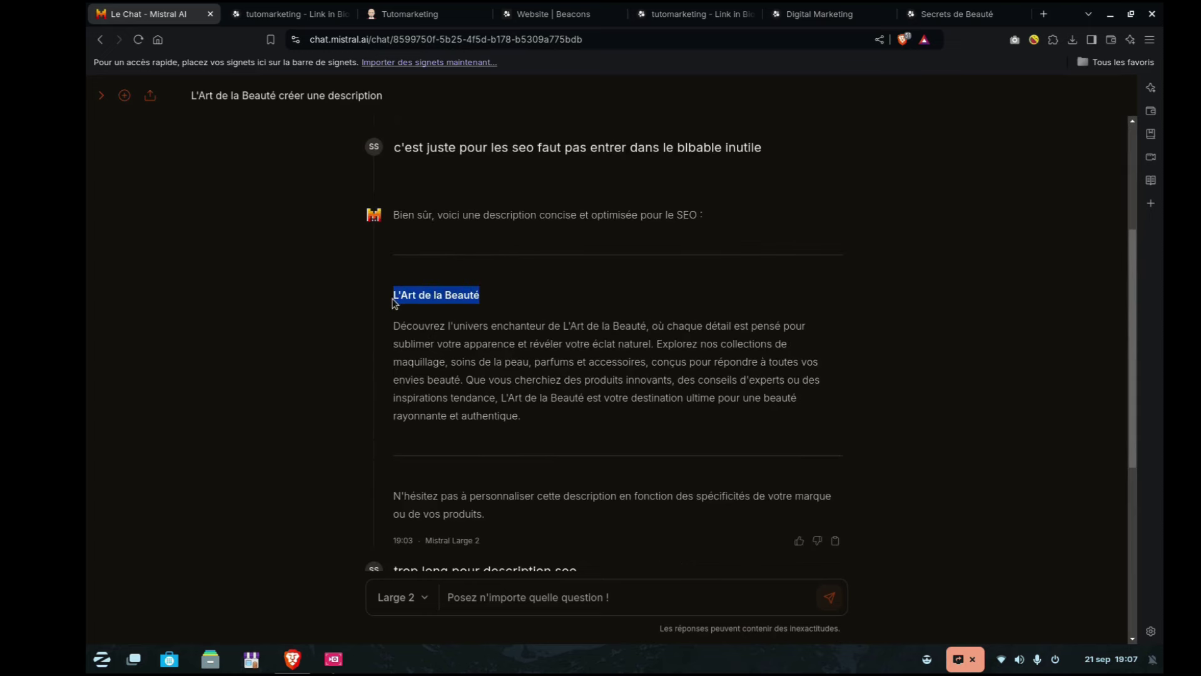
pyautogui.rightClick(420, 295)
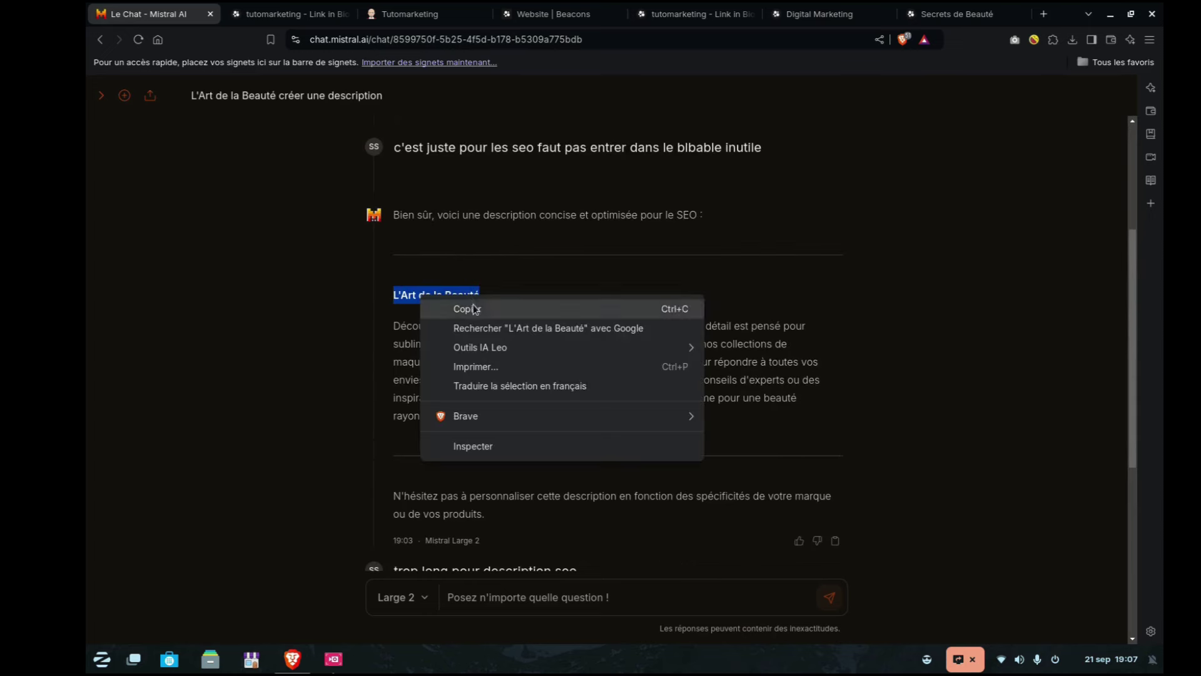
pyautogui.click(438, 308)
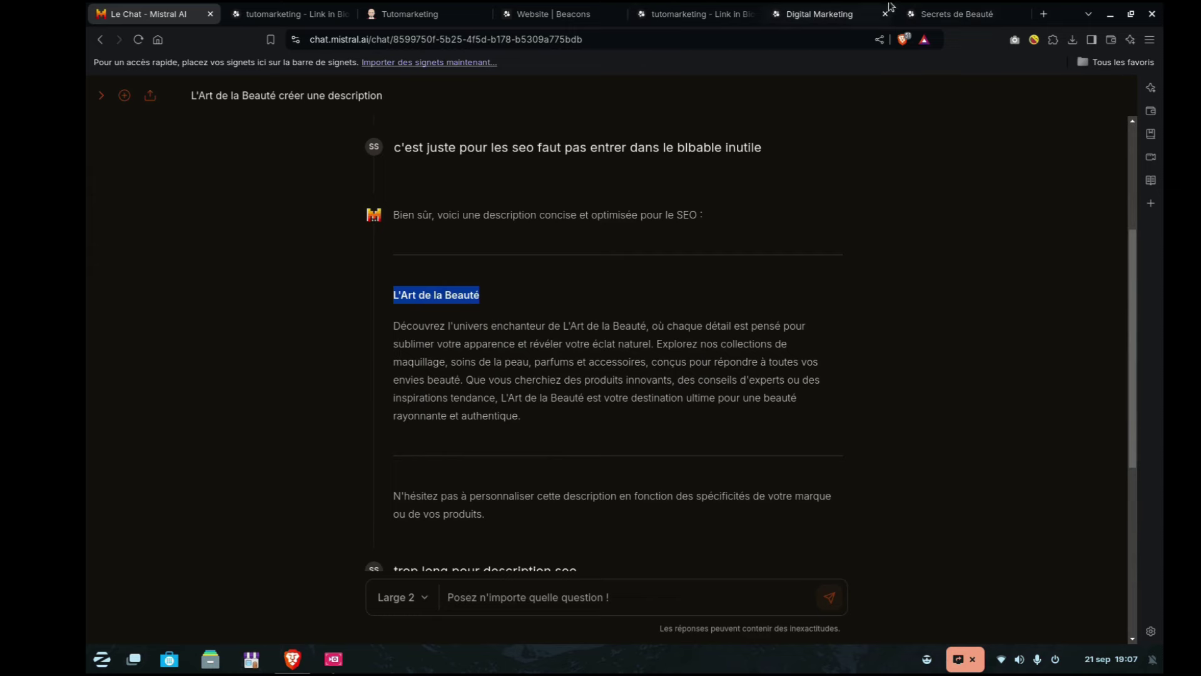
# - Close the Digital Marketing and Secrets de Beauté pages open in the browser
pyautogui.click(816, 20)
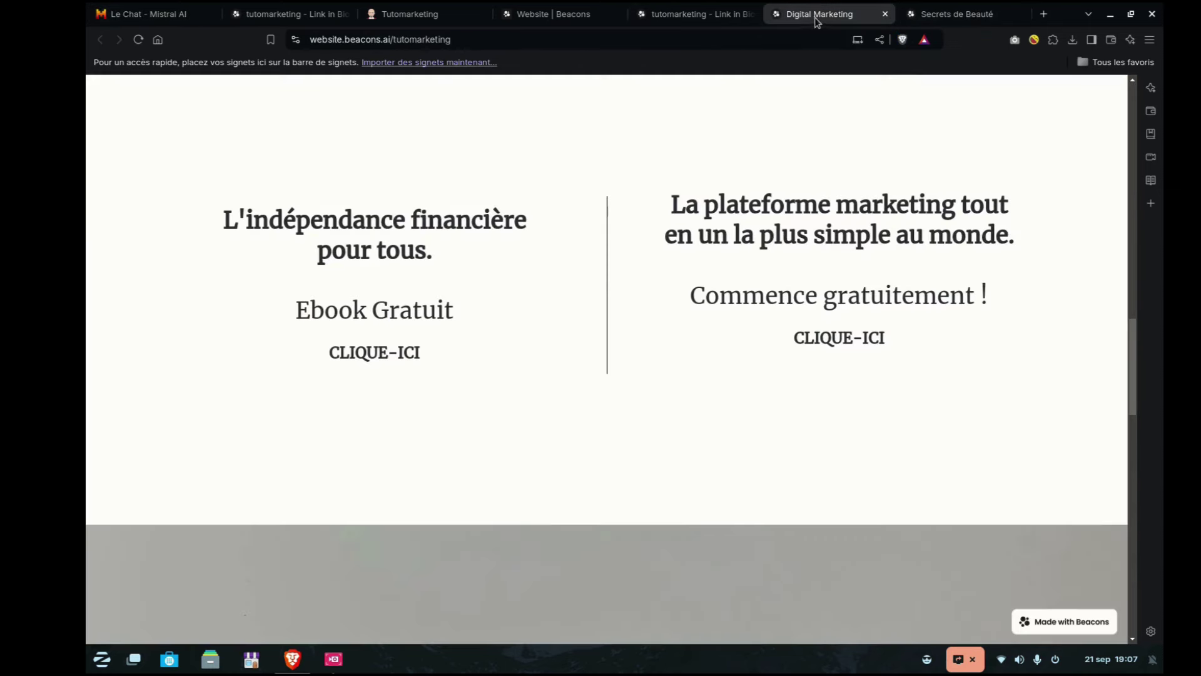
pyautogui.click(886, 14)
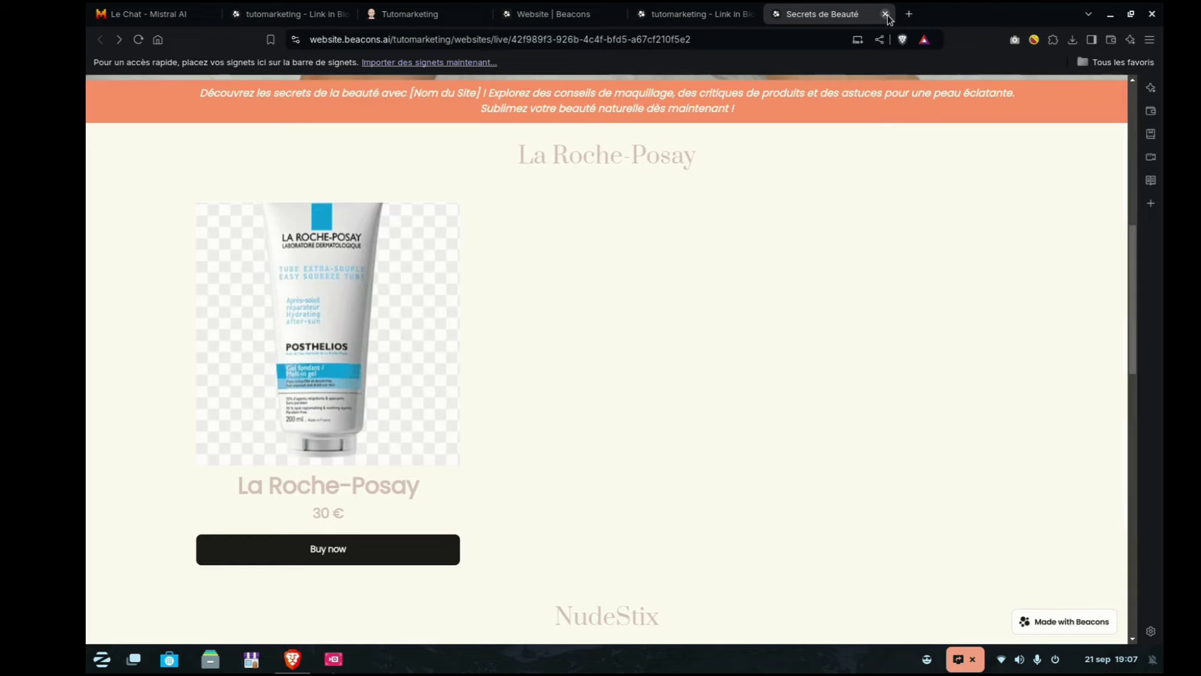
pyautogui.click(887, 14)
# - Switch to the Beacons website builder and set the website title to the copied "L'Art de la Beauté"
pyautogui.click(604, 13)
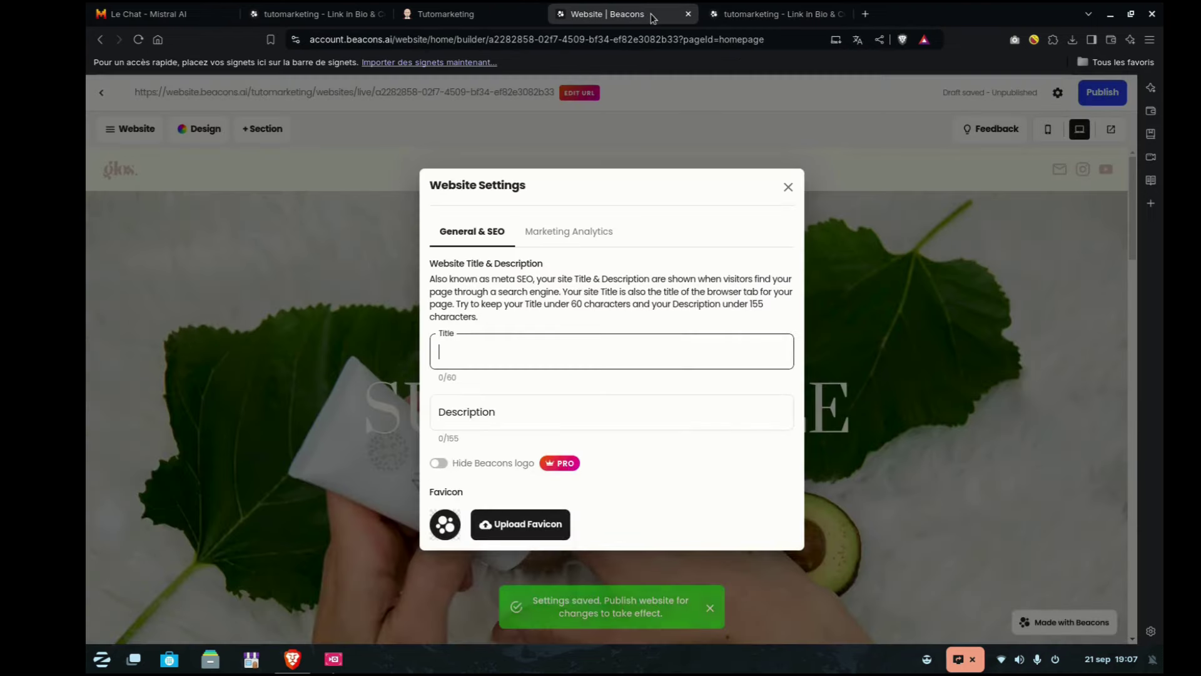
pyautogui.rightClick(453, 350)
pyautogui.click(497, 450)
# - Try to fill the website description with the shorter SEO text copied from the last Le Chat reply
pyautogui.click(477, 414)
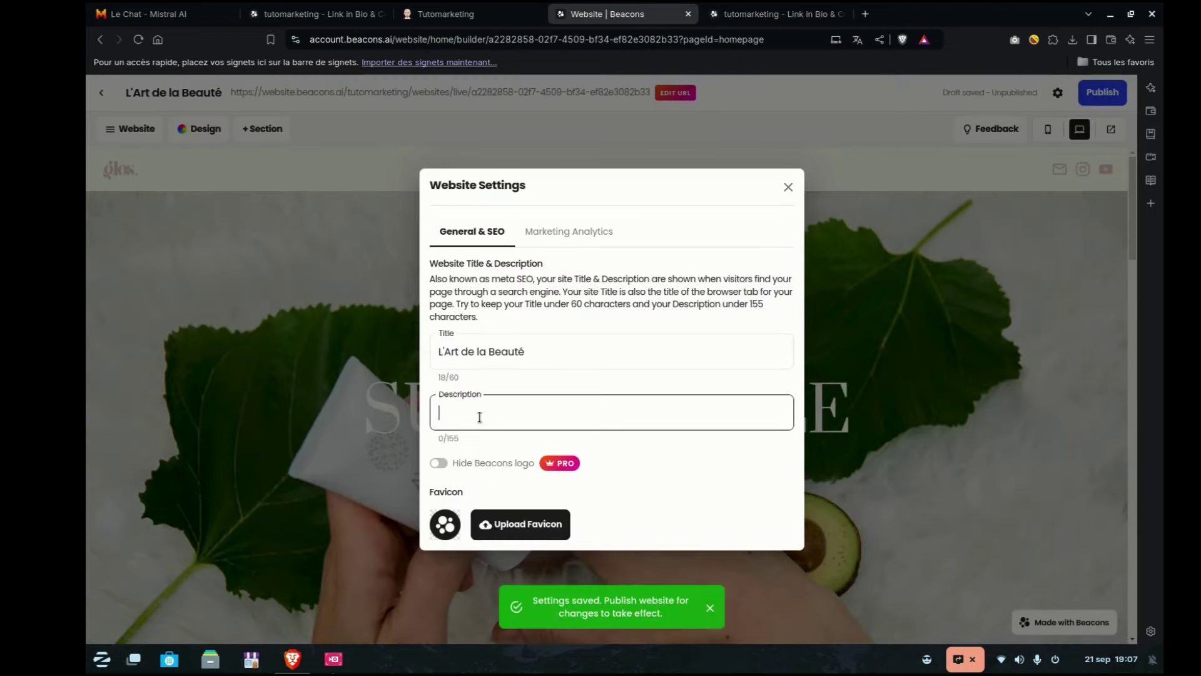
pyautogui.click(160, 17)
pyautogui.scroll(-5, 531, 412)
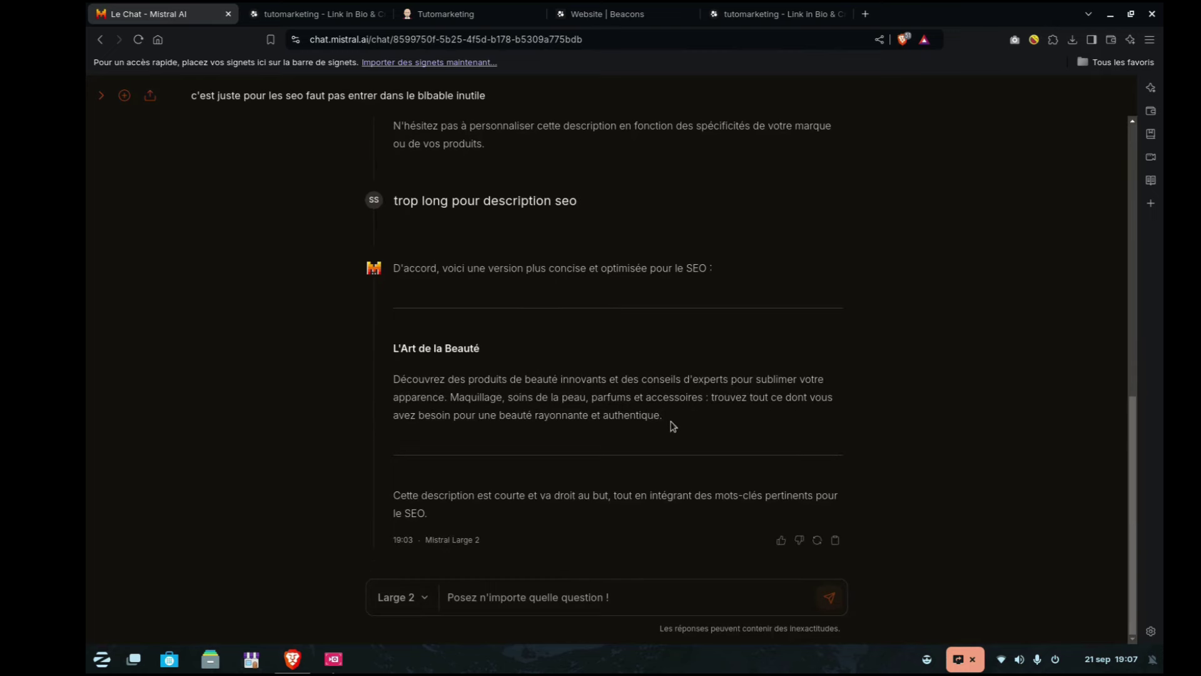
pyautogui.moveTo(484, 439); pyautogui.dragTo(393, 377)
pyautogui.rightClick(407, 379)
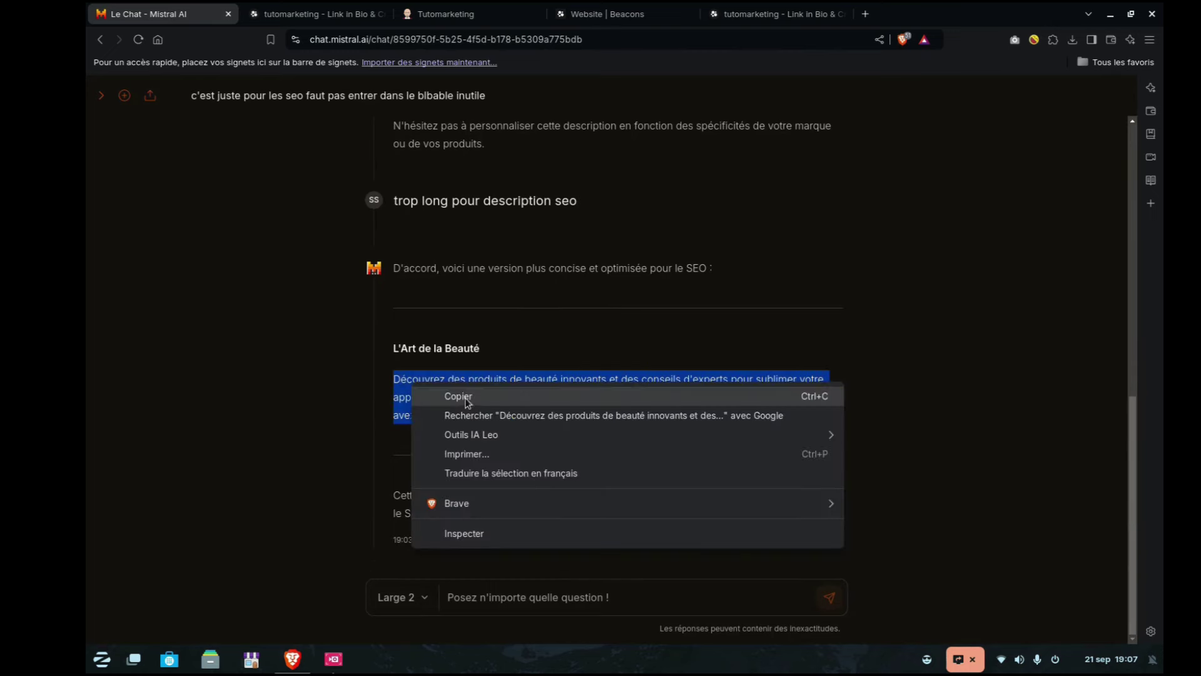
pyautogui.click(426, 391)
pyautogui.click(616, 9)
pyautogui.rightClick(529, 416)
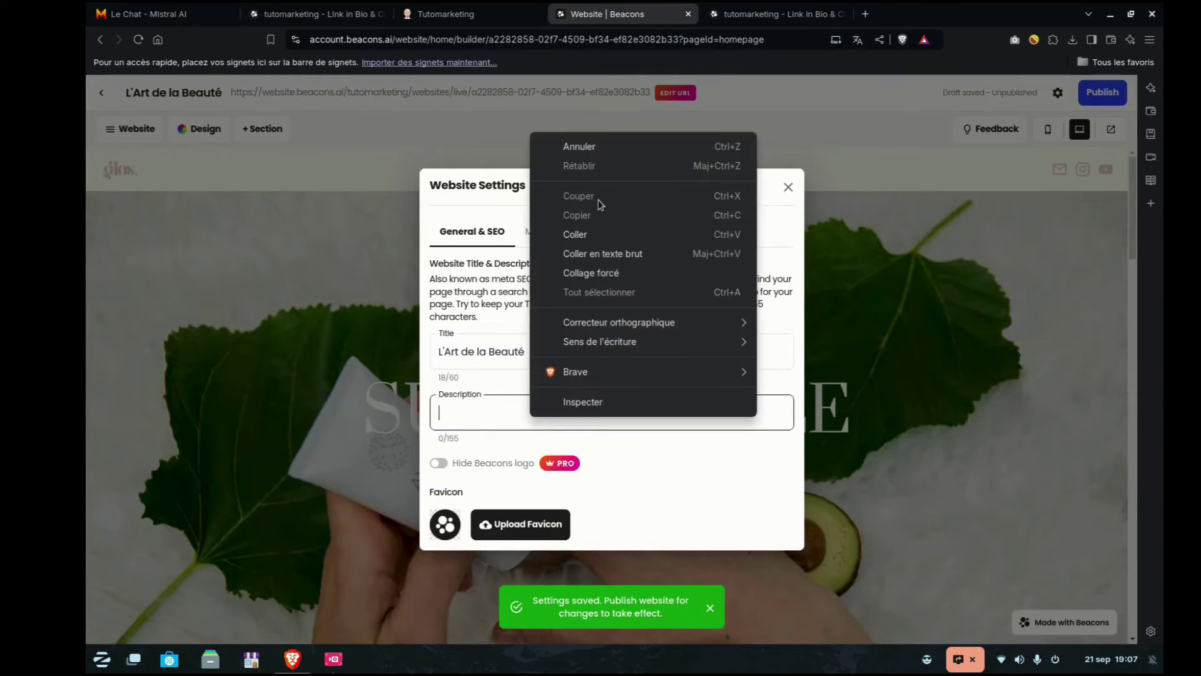
pyautogui.click(600, 229)
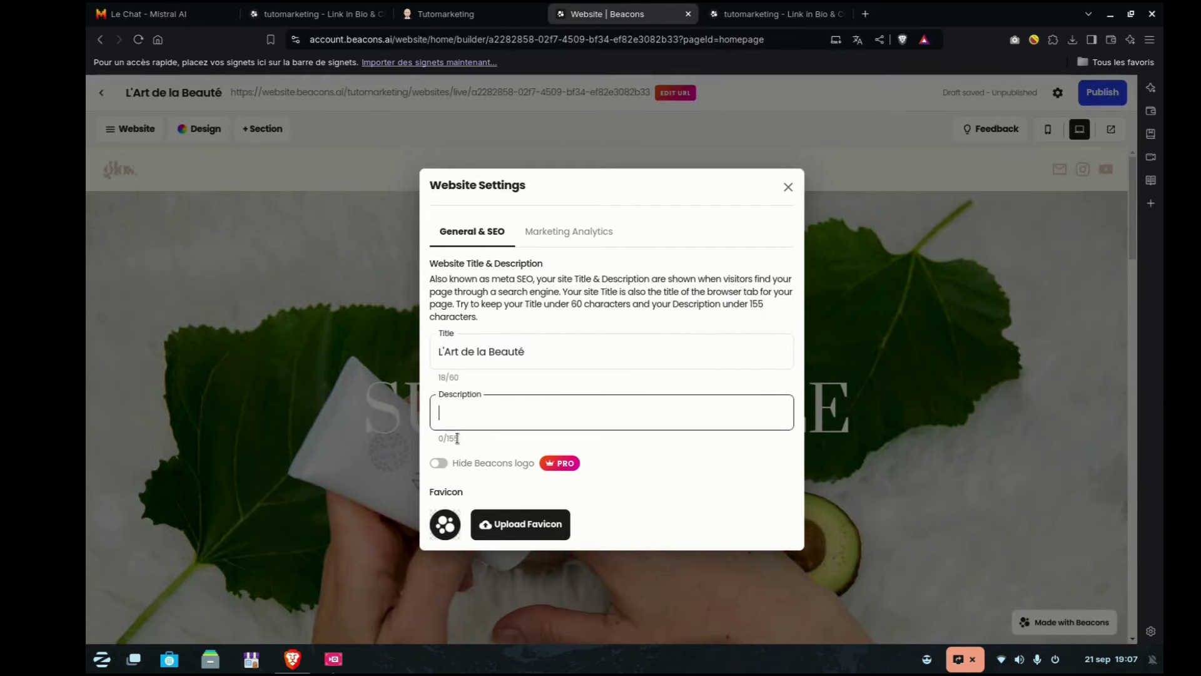
# - Return to Le Chat and ask for a shorter version with the message "peux tu l'ecrire en 150 caractere"
pyautogui.click(151, 14)
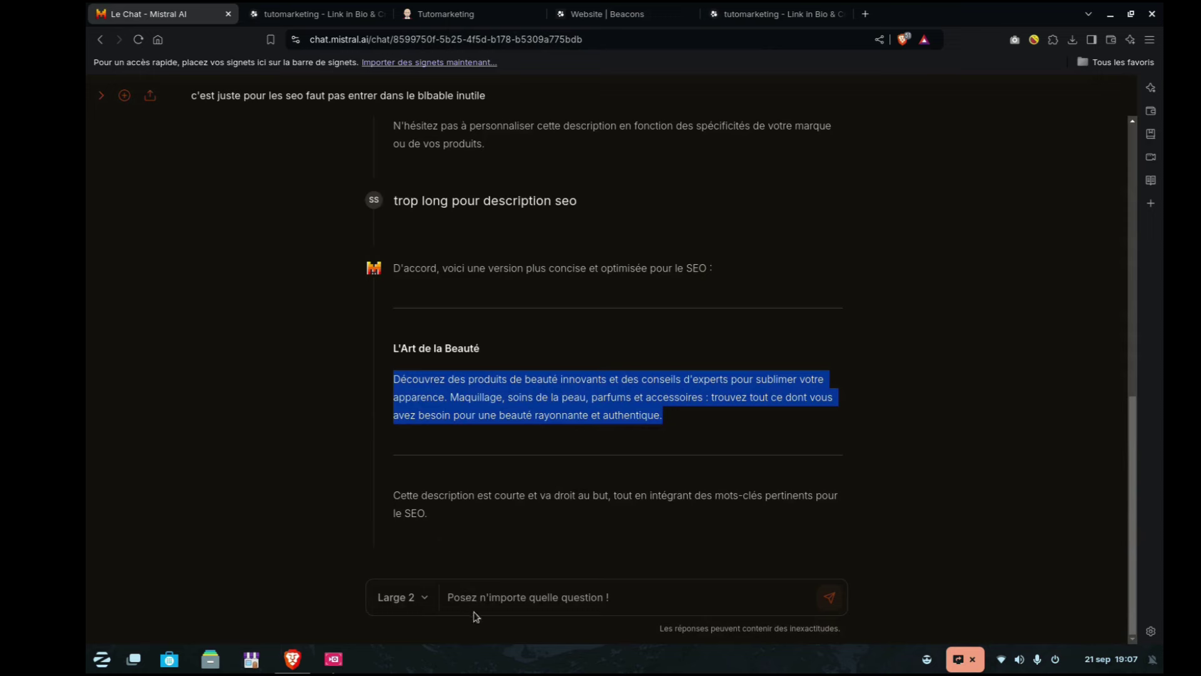
pyautogui.click(508, 582)
pyautogui.write("peux tu l'ecrire en 150 caract")
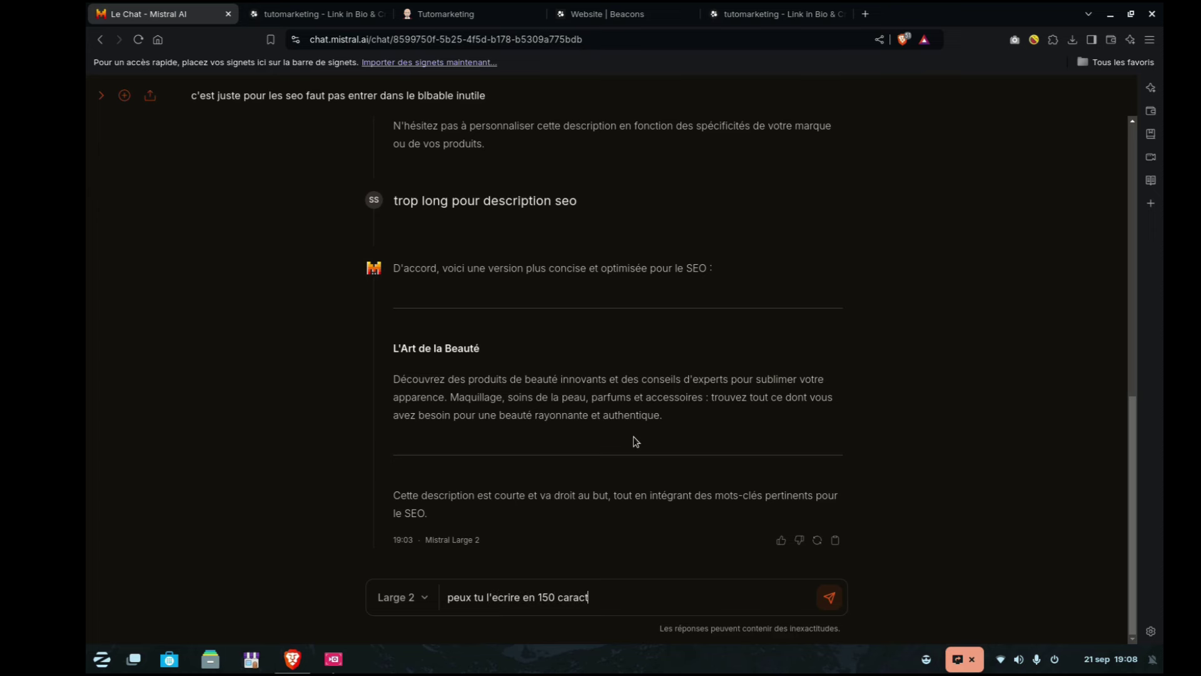
pyautogui.write('ere')
pyautogui.press('Return')
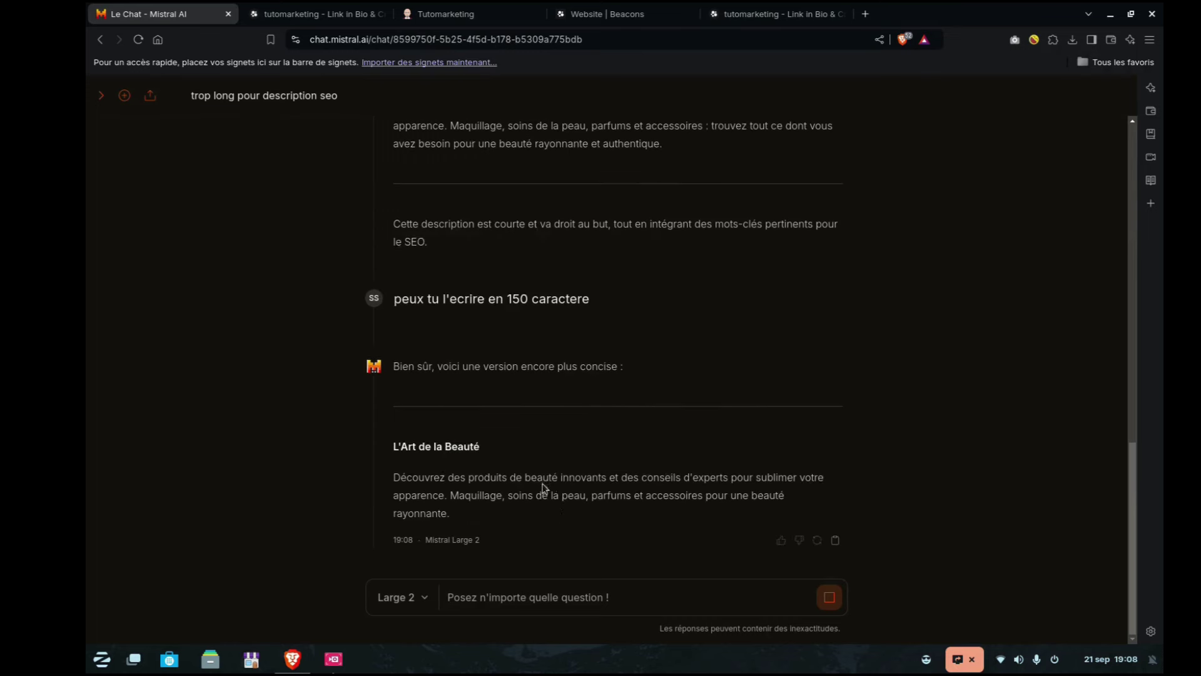
# - Copy the new 150-character description from the chat and try to paste it as the Beacons website description
pyautogui.moveTo(458, 436); pyautogui.dragTo(401, 393)
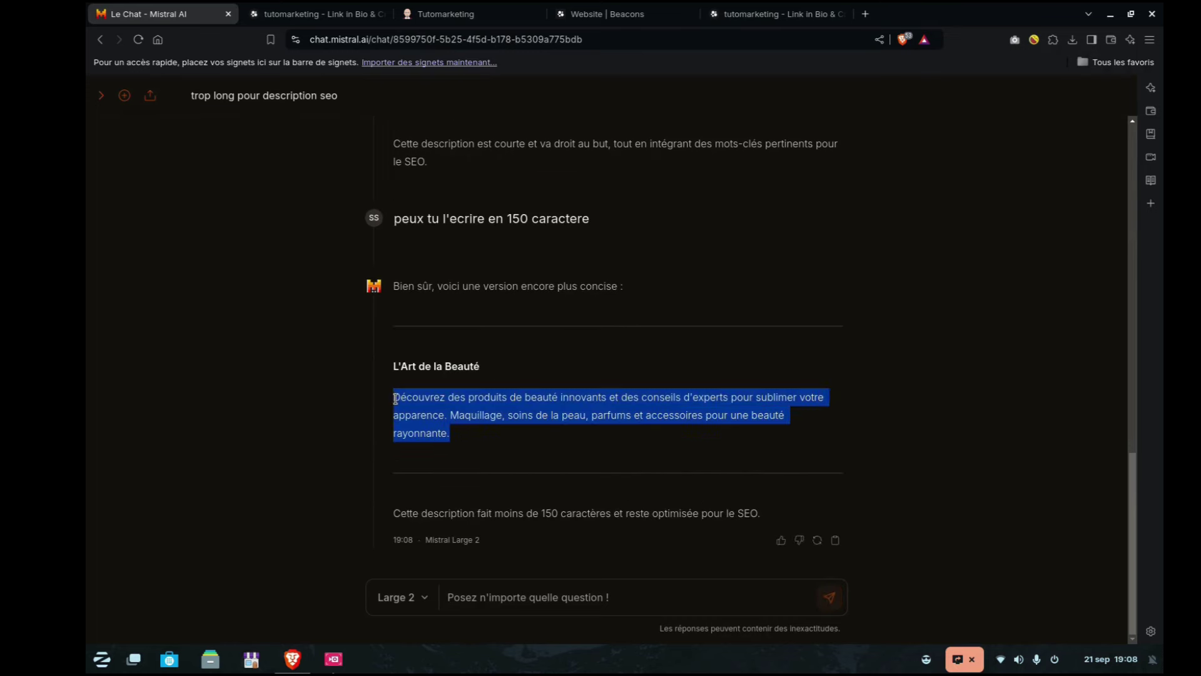
pyautogui.rightClick(405, 392)
pyautogui.click(431, 411)
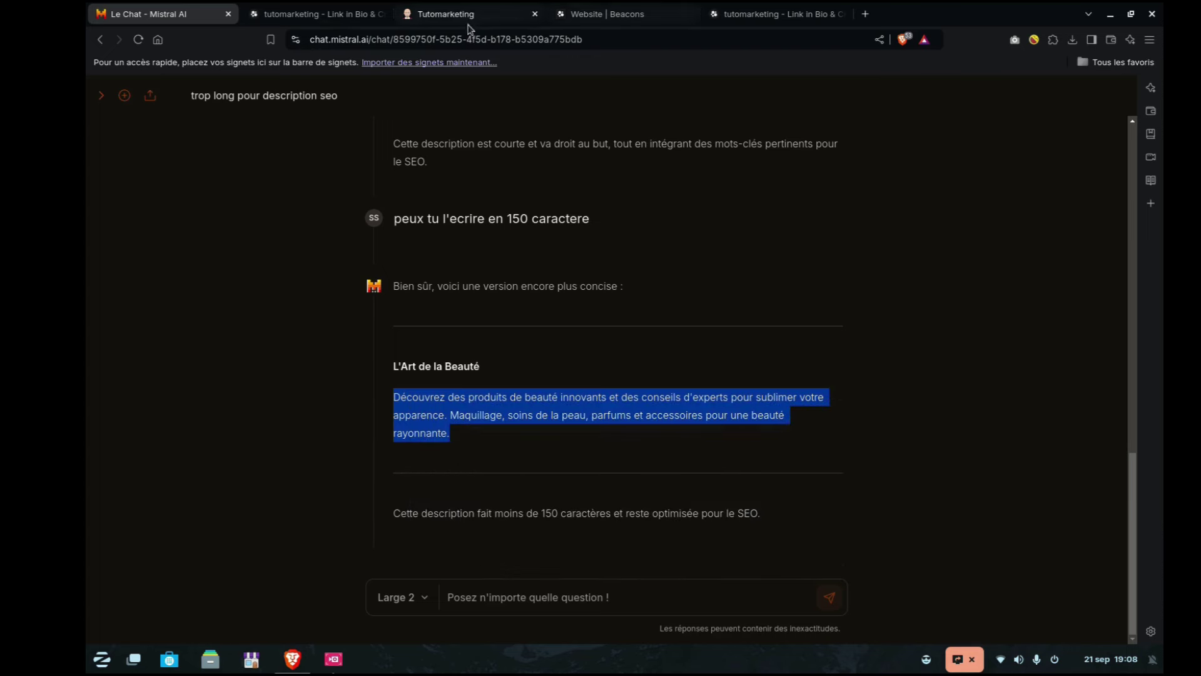
pyautogui.click(601, 13)
pyautogui.rightClick(490, 413)
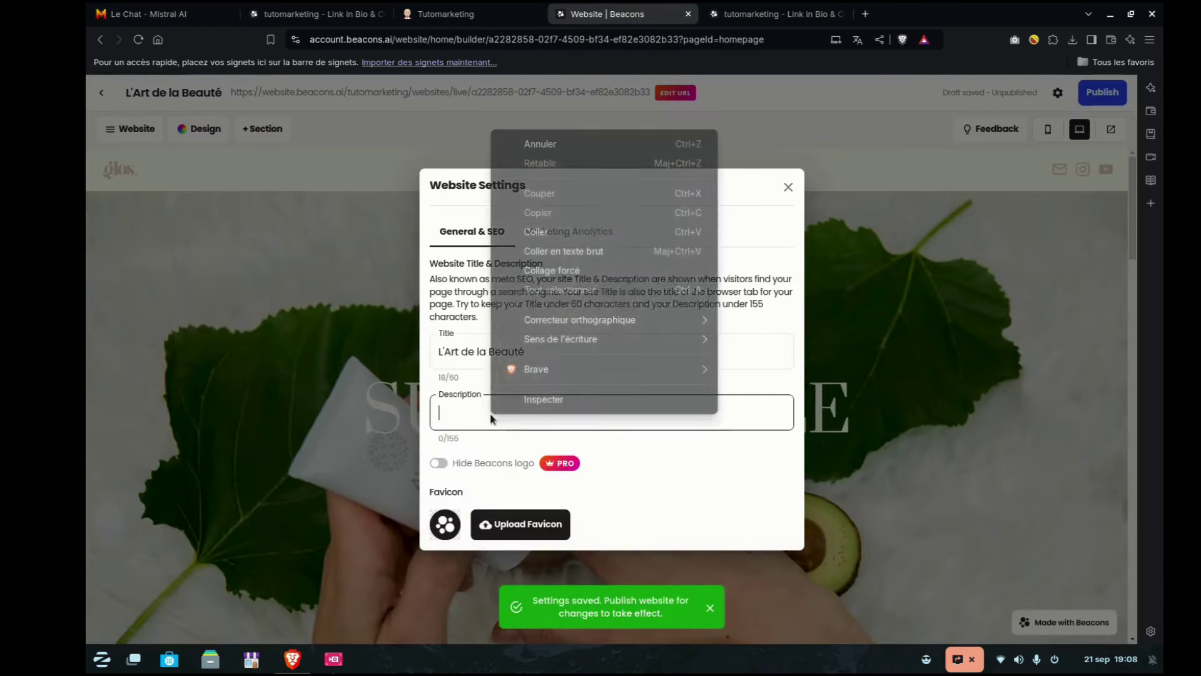
pyautogui.click(546, 237)
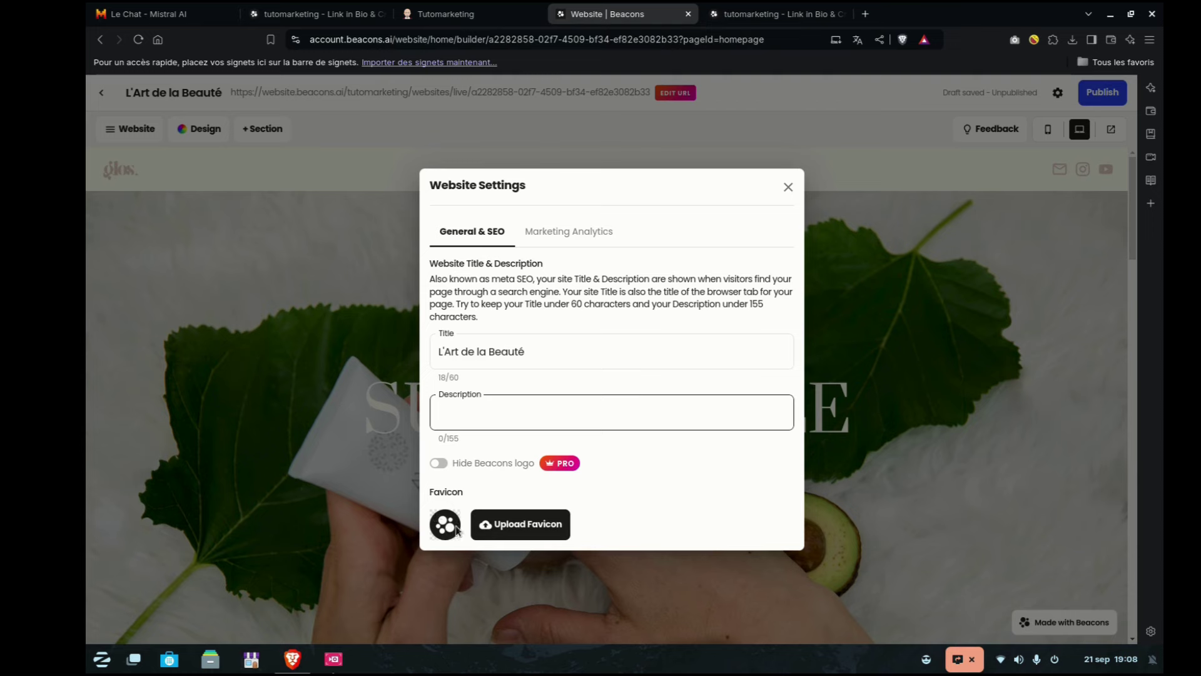
# - Look at the favicon upload and the Marketing Analytics options in the website settings, and close the settings
pyautogui.click(530, 526)
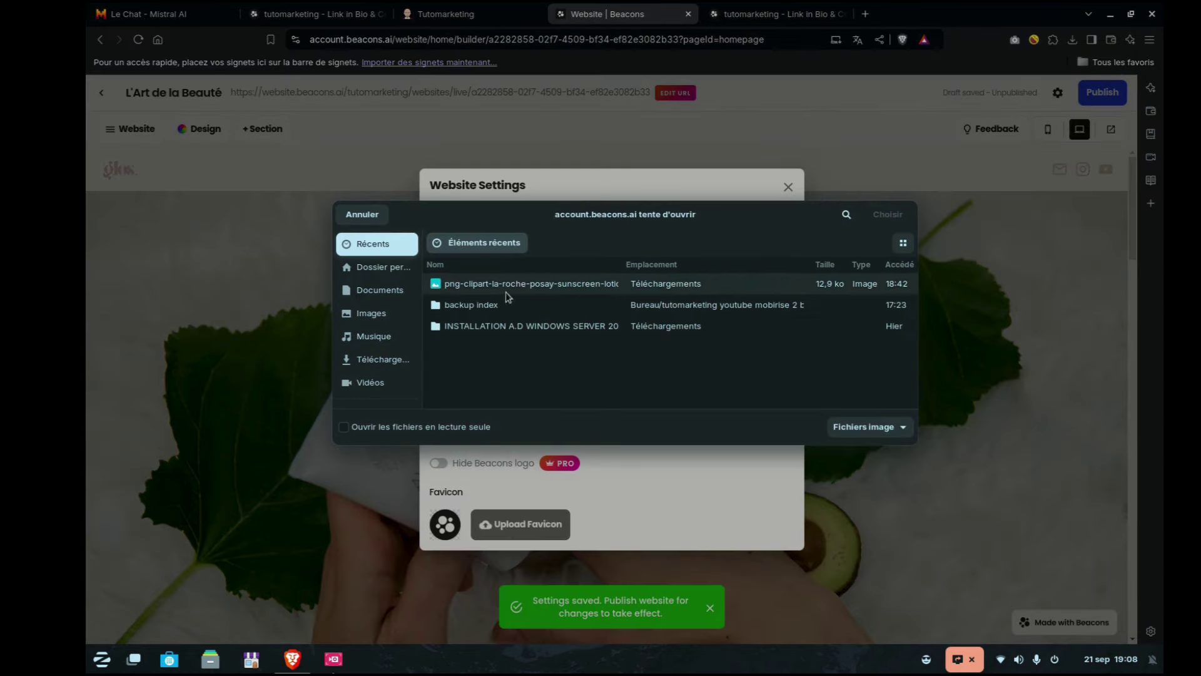
pyautogui.click(362, 216)
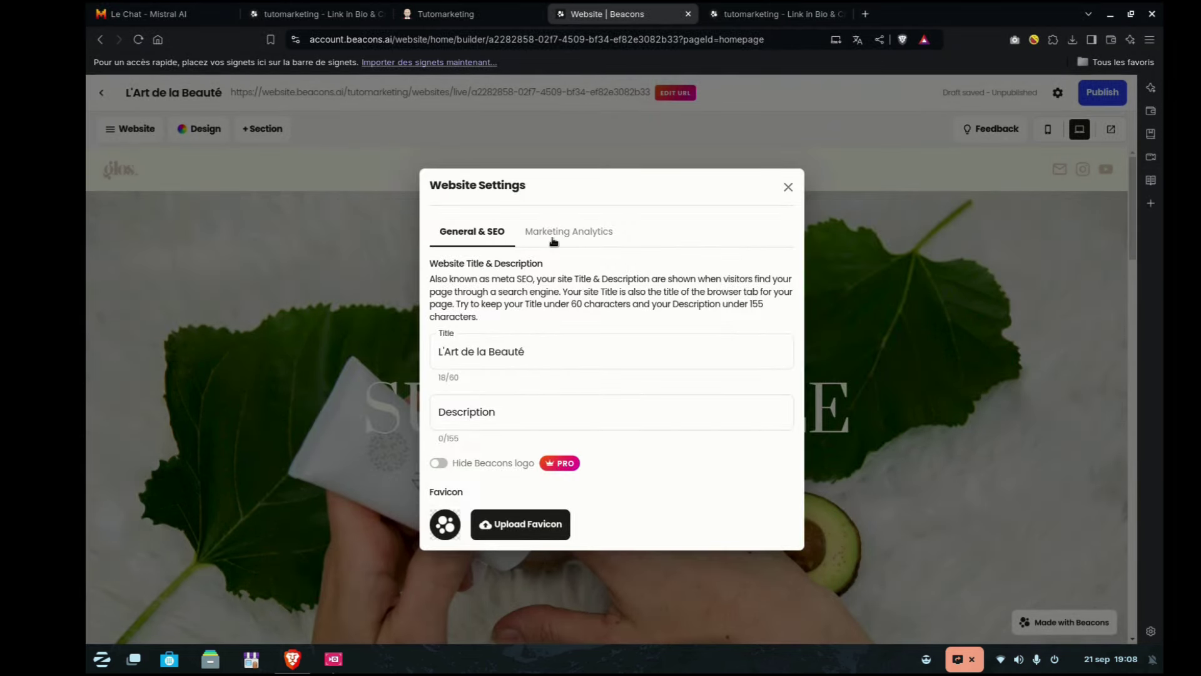
pyautogui.click(588, 235)
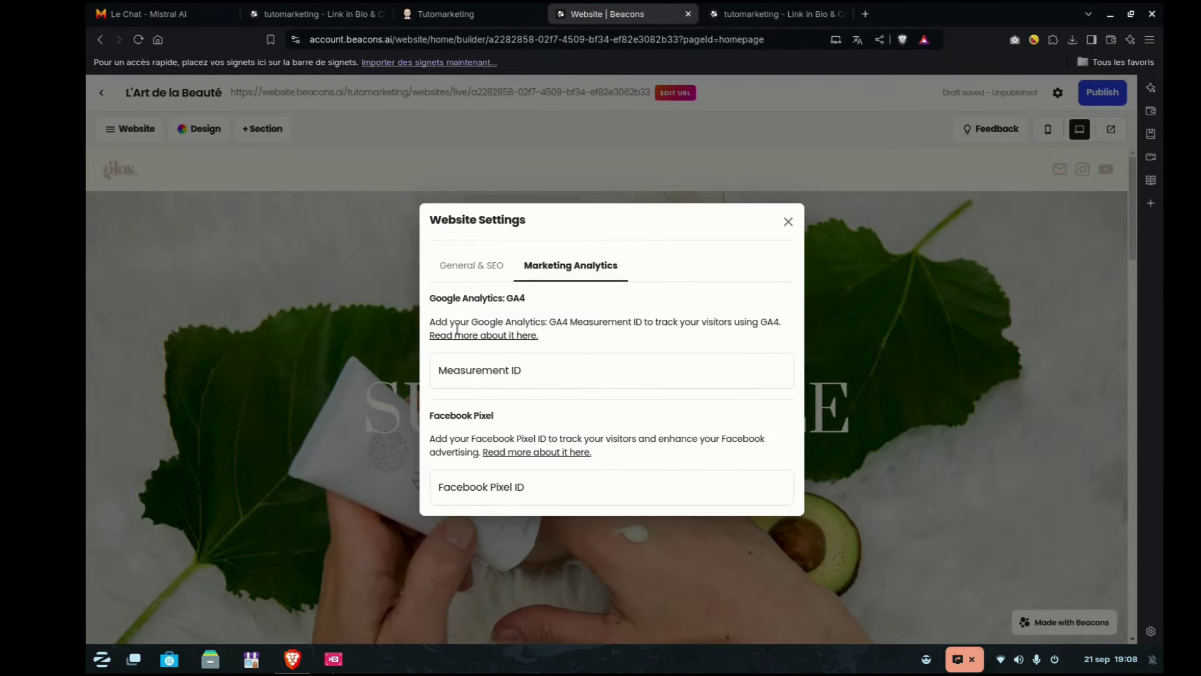
pyautogui.click(458, 373)
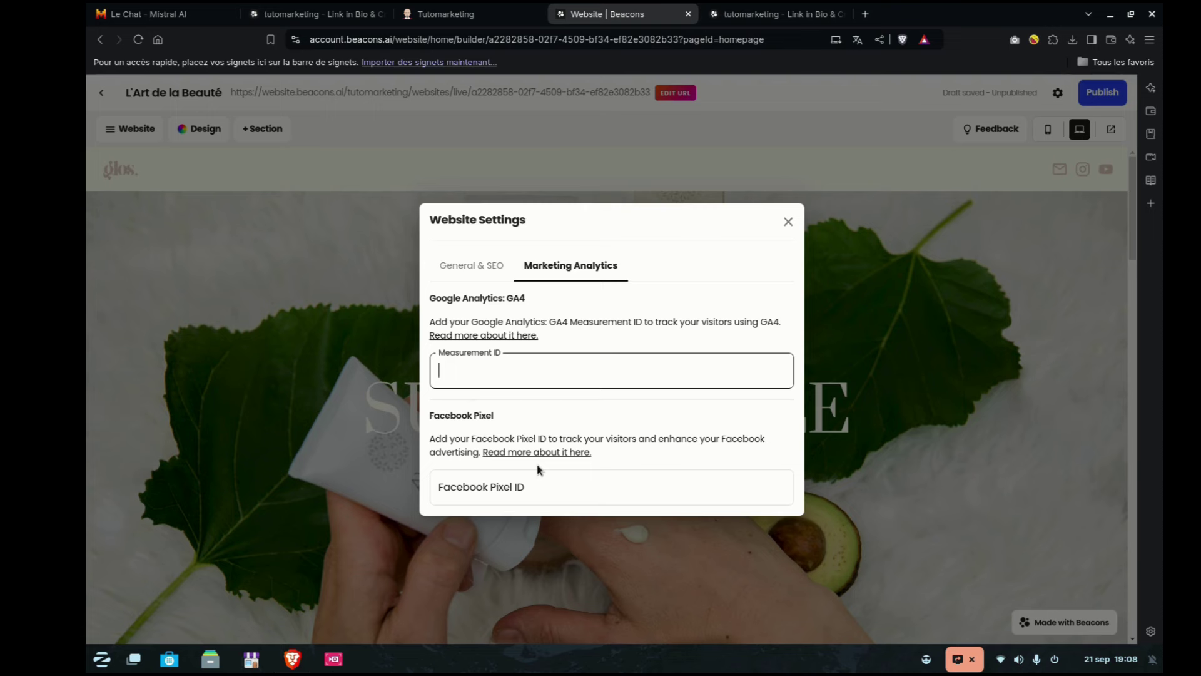
pyautogui.click(788, 222)
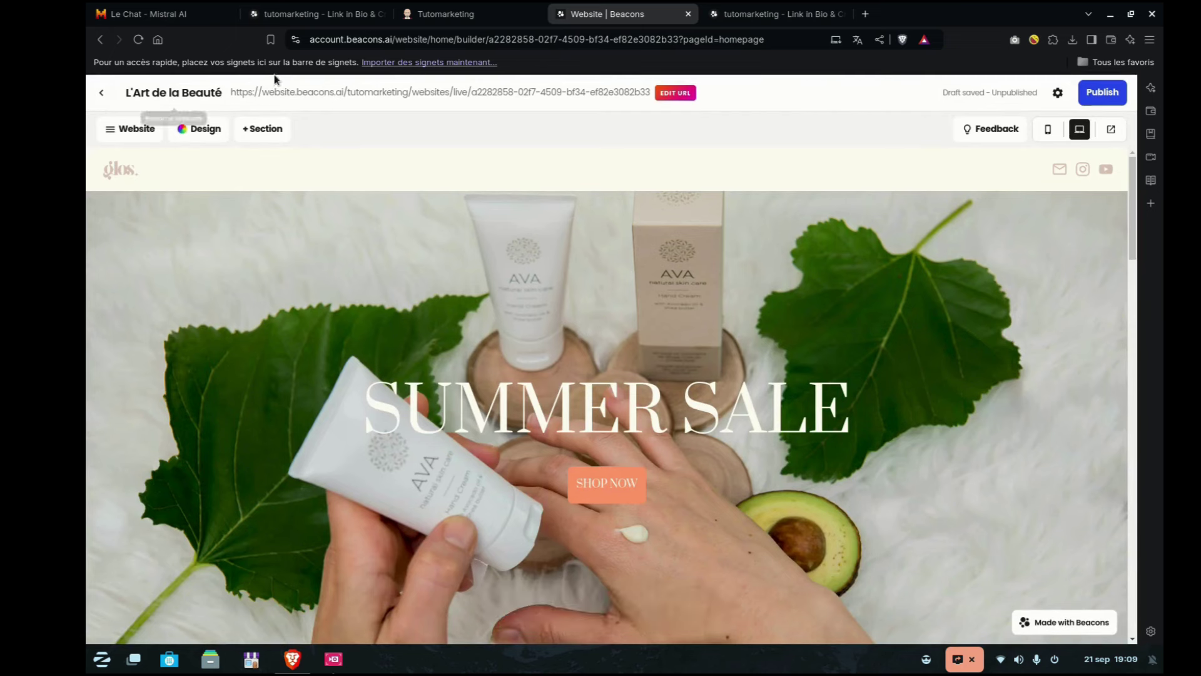
# - Open the website's menu bar for editing and switch its logo from image to text
pyautogui.click(645, 320)
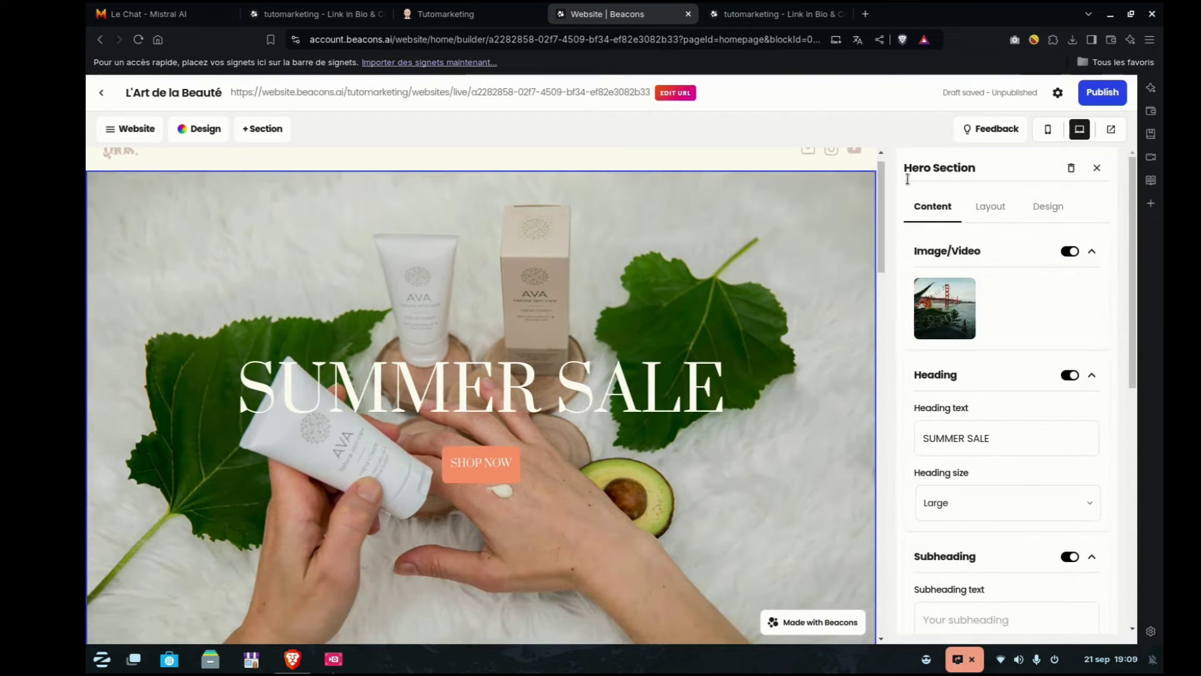
pyautogui.scroll(1, 857, 232)
pyautogui.click(501, 165)
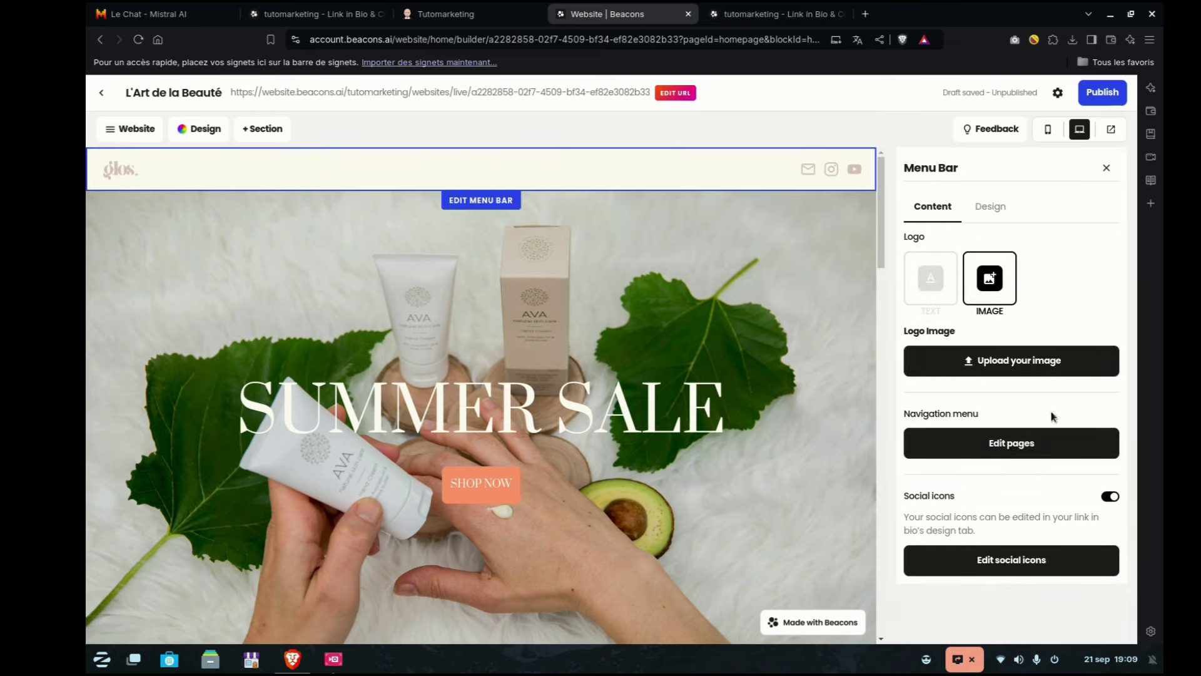
pyautogui.click(931, 287)
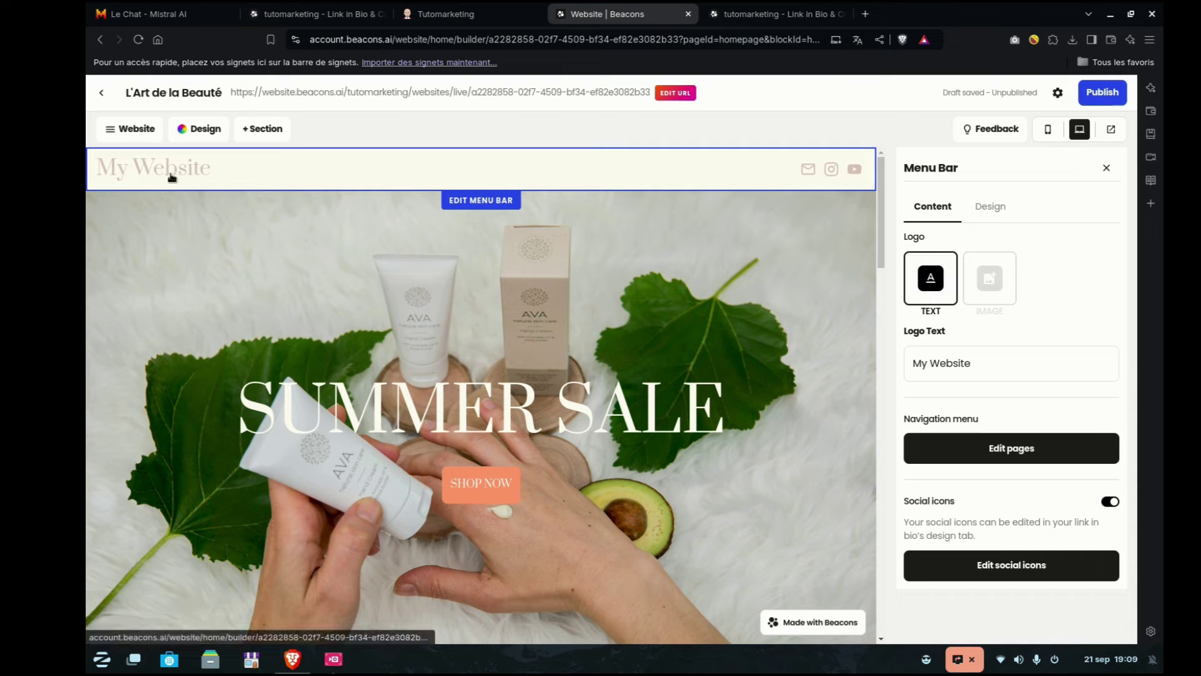
pyautogui.click(985, 363)
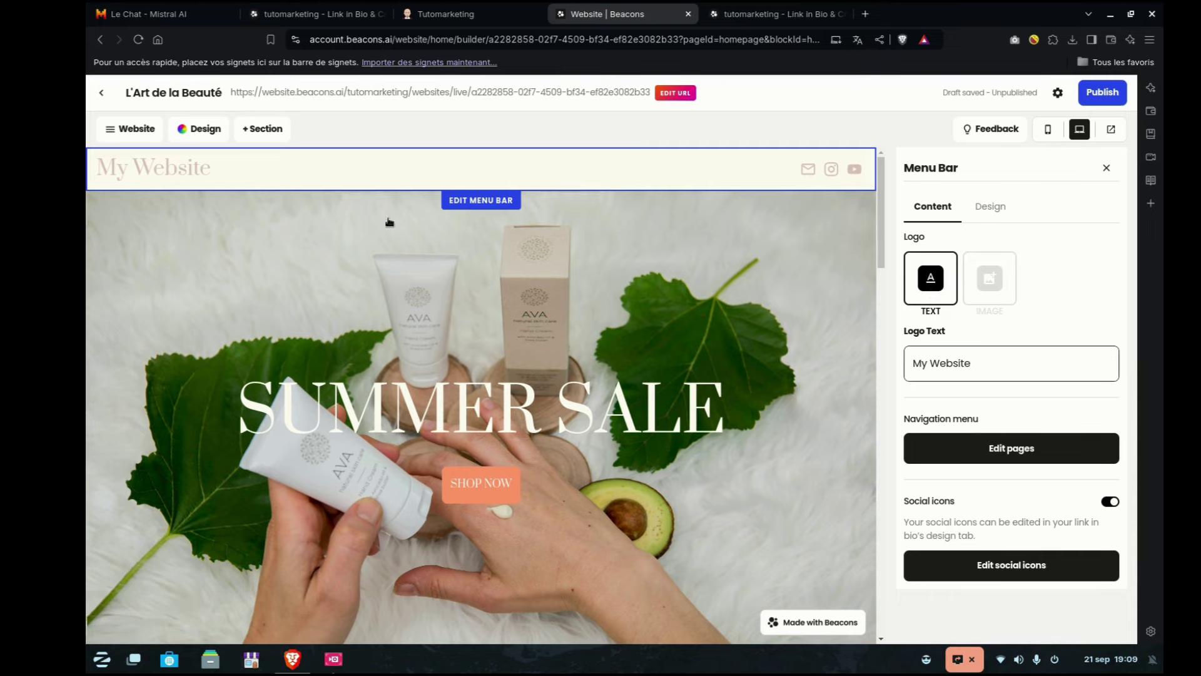
# - Replace the menu bar's logo text with the site title "L'Art de la Beauté", removing the stray trailing characters
pyautogui.moveTo(123, 94); pyautogui.dragTo(233, 93)
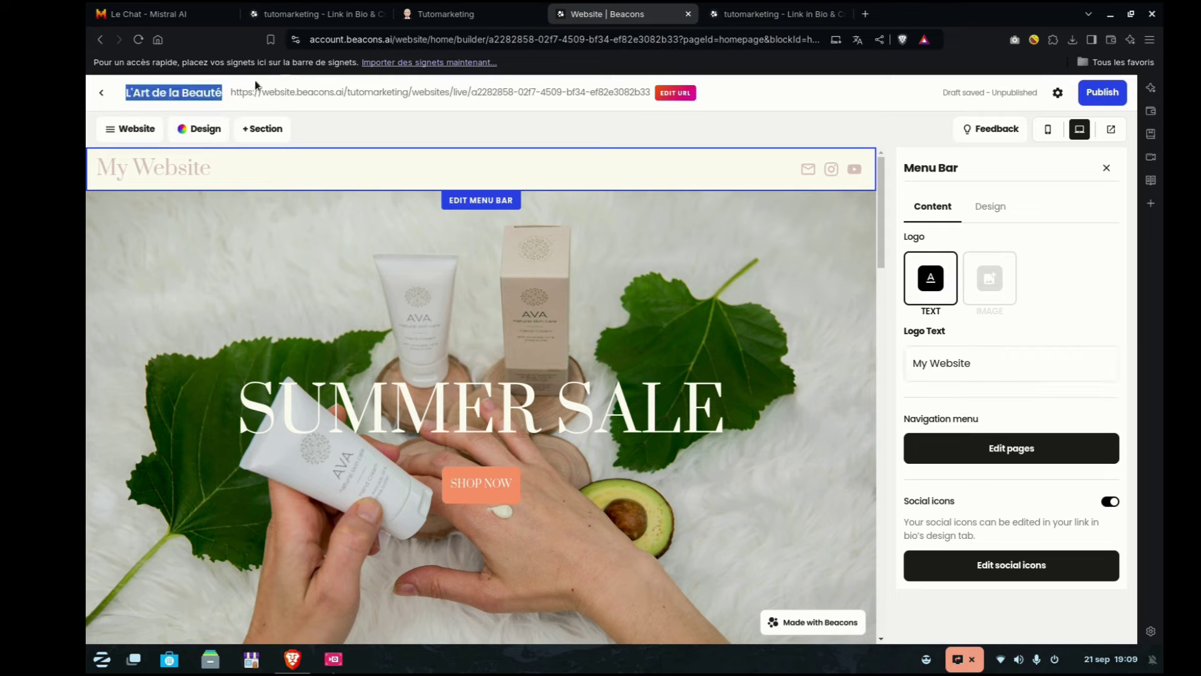
pyautogui.rightClick(219, 97)
pyautogui.click(263, 108)
pyautogui.moveTo(982, 363); pyautogui.dragTo(916, 362)
pyautogui.rightClick(916, 361)
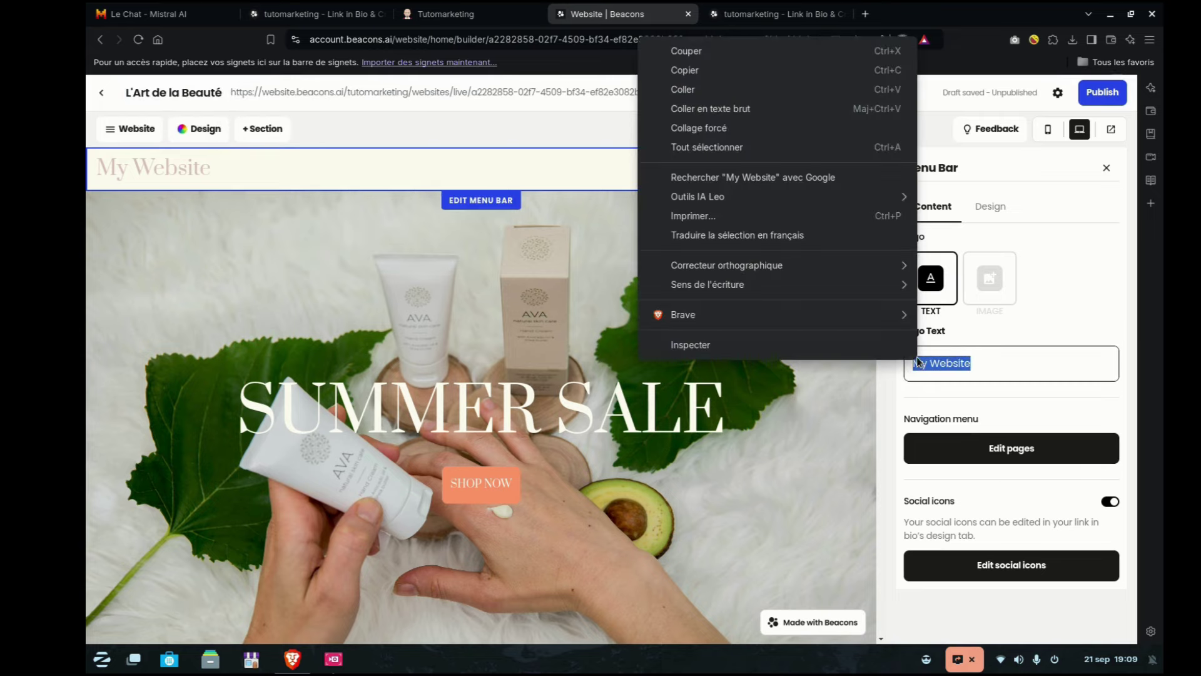
pyautogui.click(715, 107)
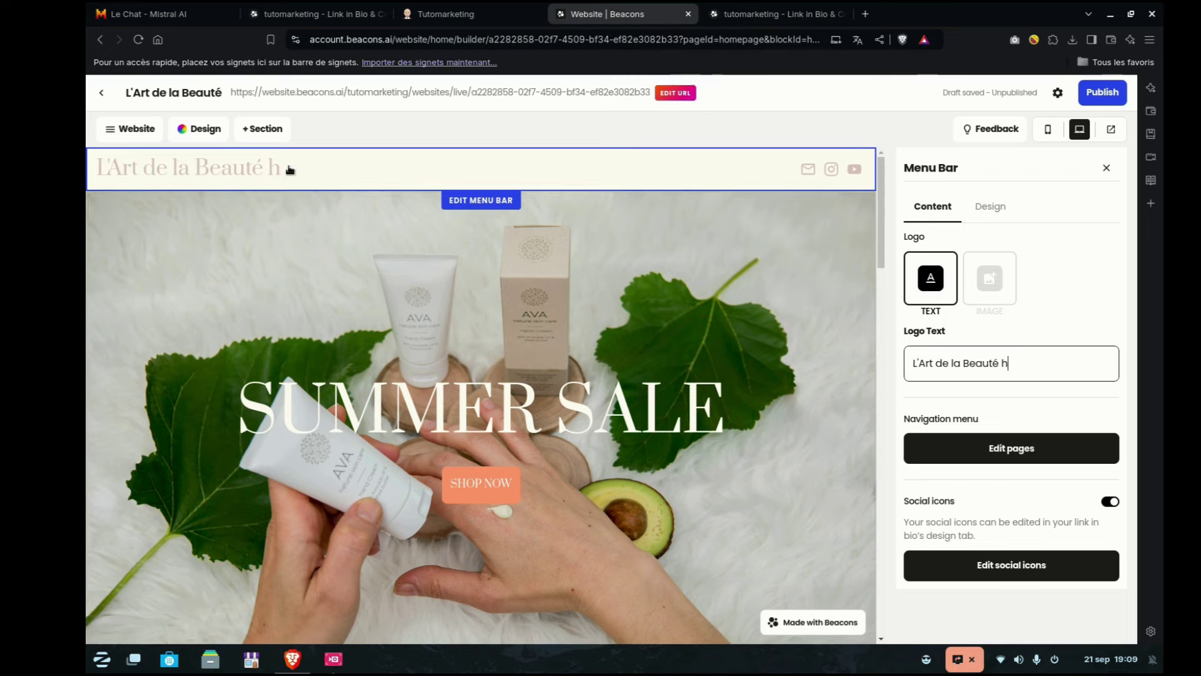
pyautogui.click(1020, 364)
pyautogui.press('BackSpace')
# - Open the navigation menu's page list and add a blank page to the website
pyautogui.click(1017, 451)
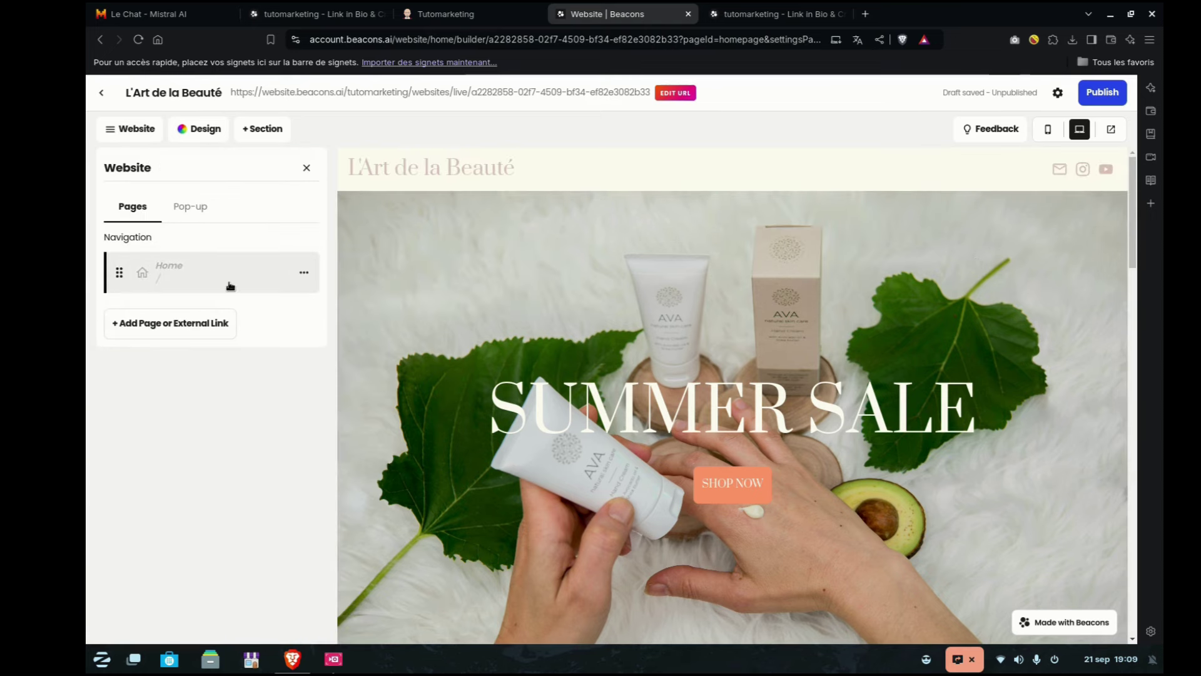
pyautogui.click(170, 326)
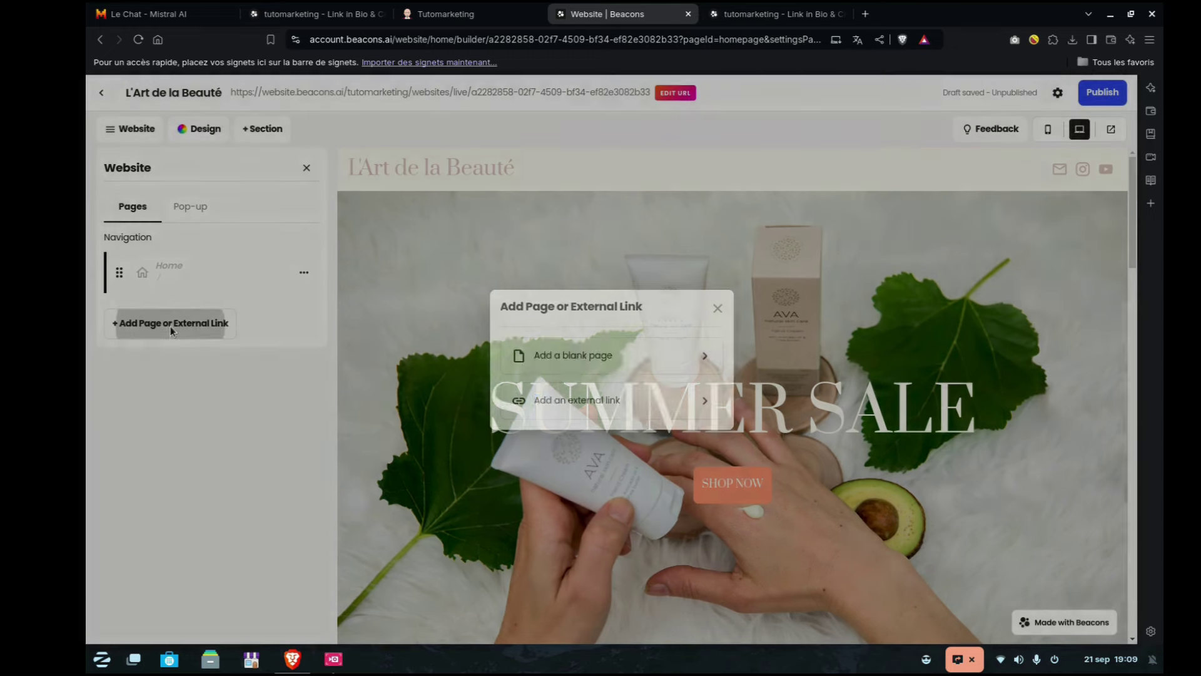
pyautogui.moveTo(171, 326); pyautogui.dragTo(328, 422)
pyautogui.click(328, 420)
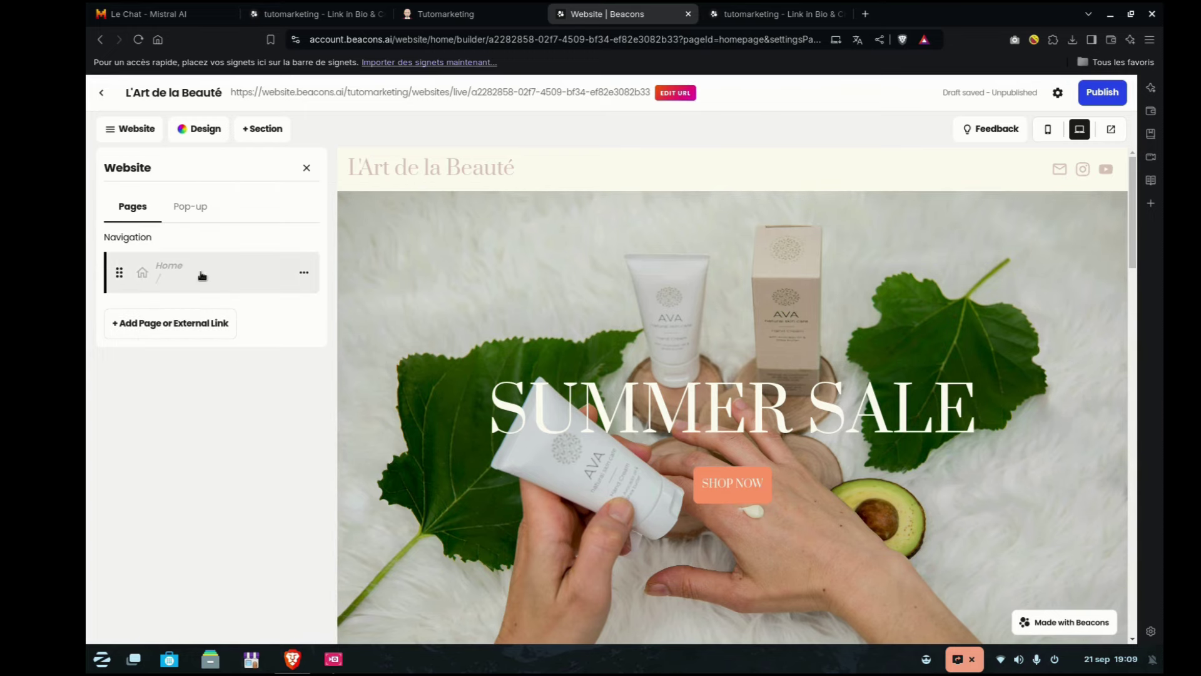
pyautogui.click(149, 331)
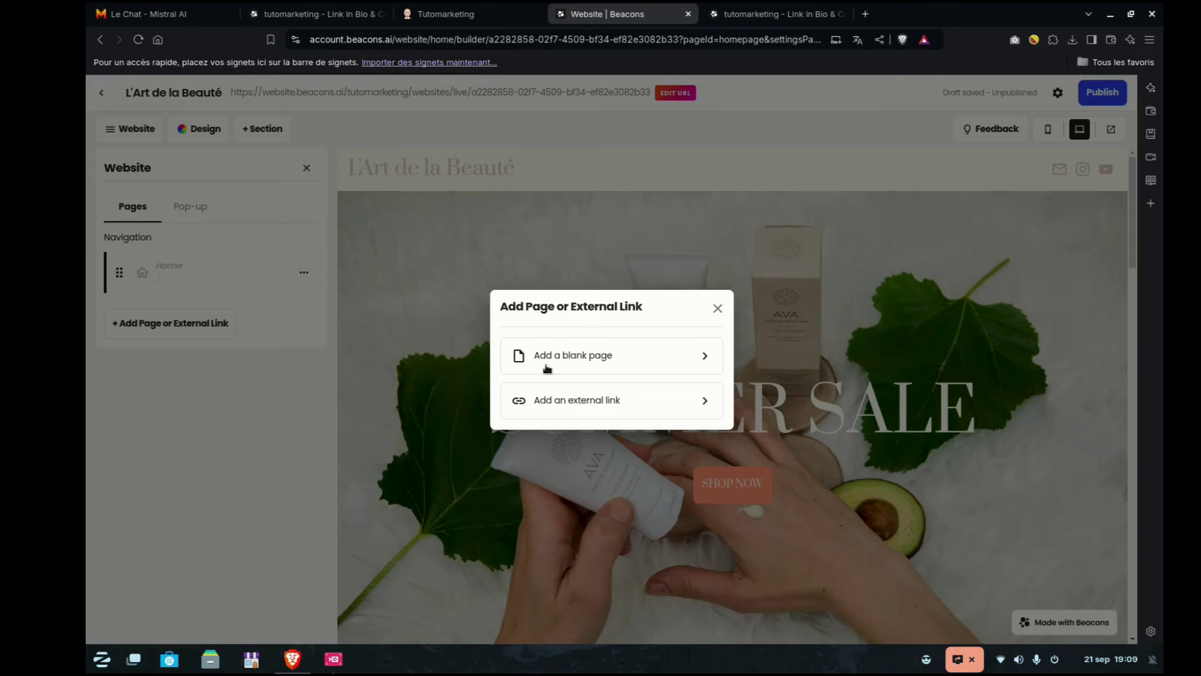
pyautogui.click(615, 357)
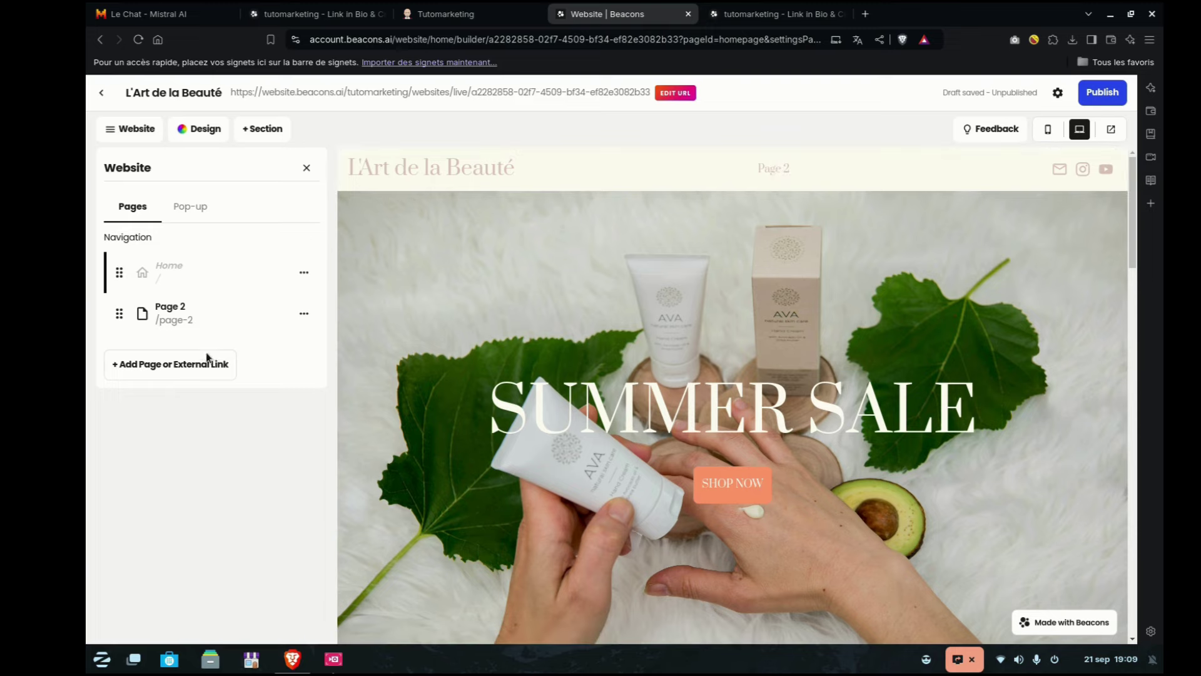
# - Add another blank page to the website's navigation
pyautogui.click(181, 364)
pyautogui.click(618, 342)
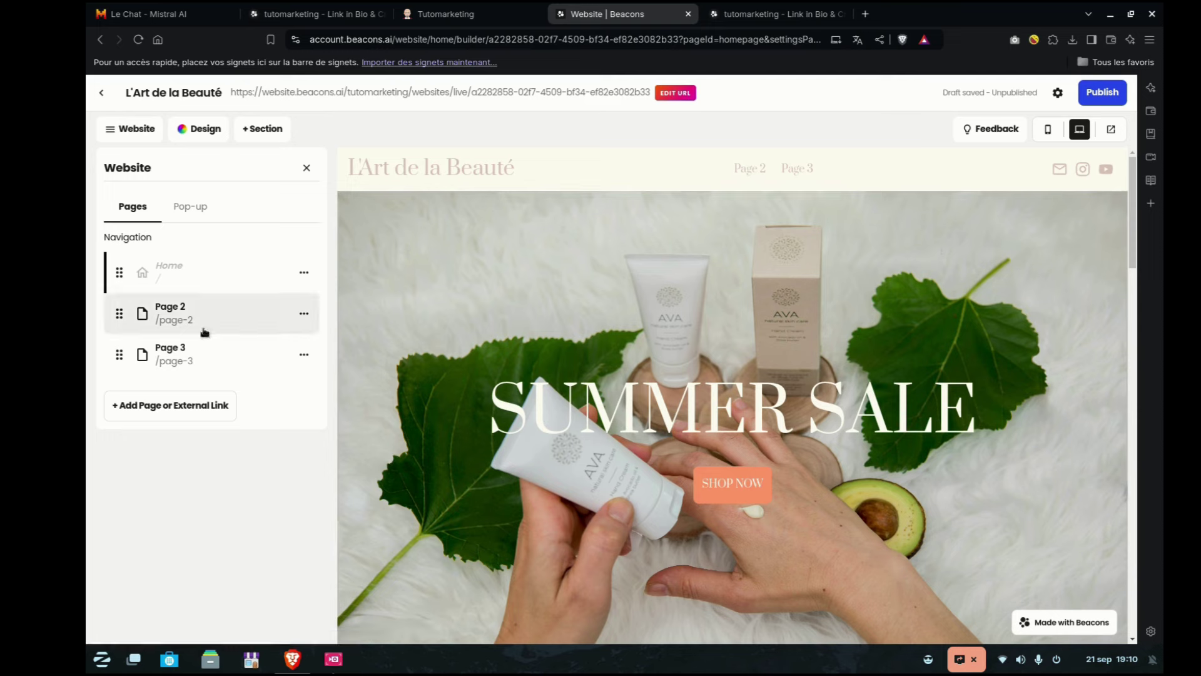
# - Delete Page 2 and Page 3 from the website's navigation, leaving only the Home page
pyautogui.click(304, 314)
pyautogui.click(313, 477)
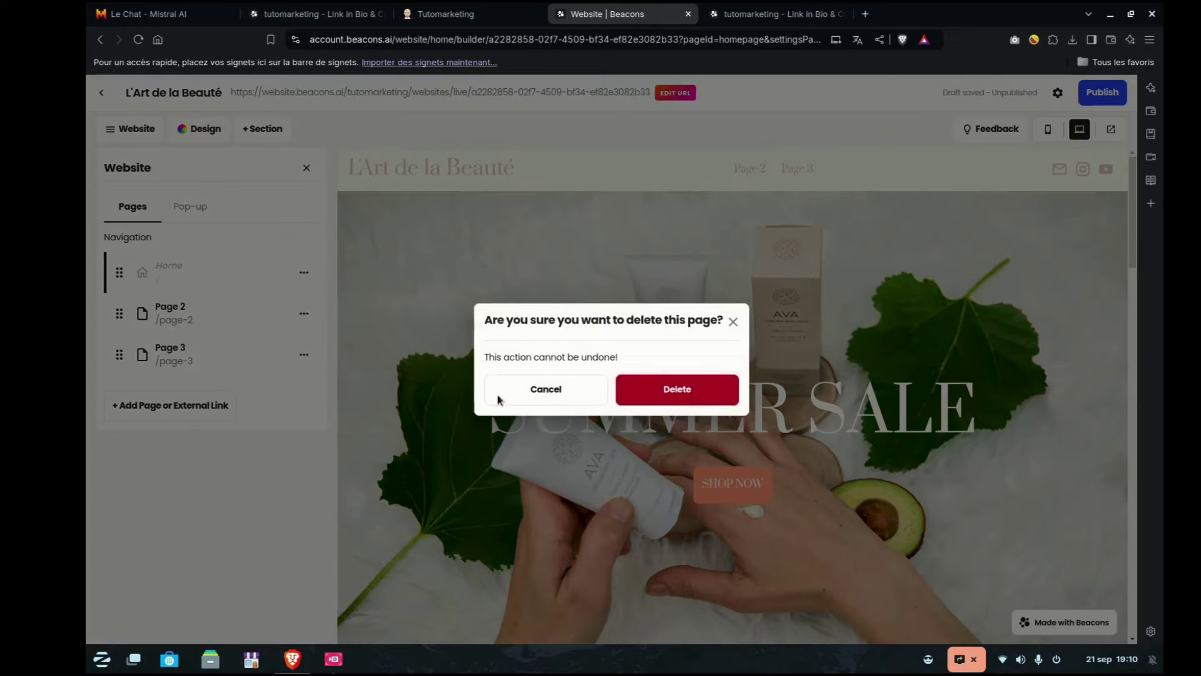
pyautogui.click(734, 399)
pyautogui.click(304, 314)
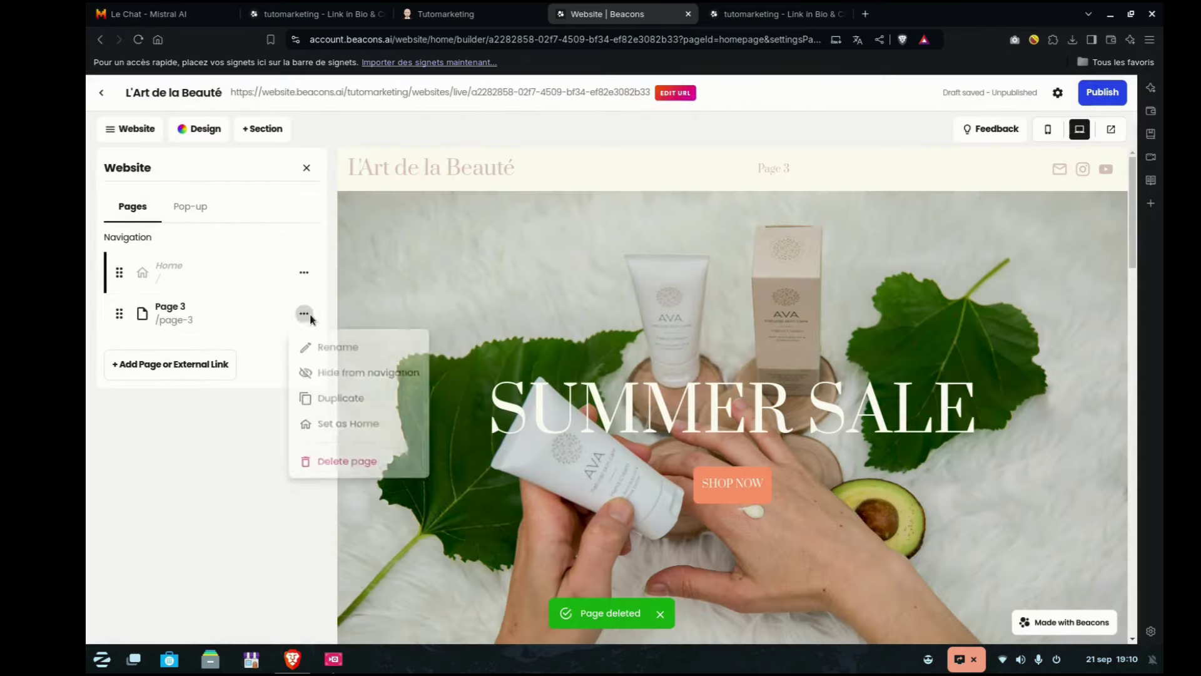
pyautogui.click(349, 475)
pyautogui.click(689, 393)
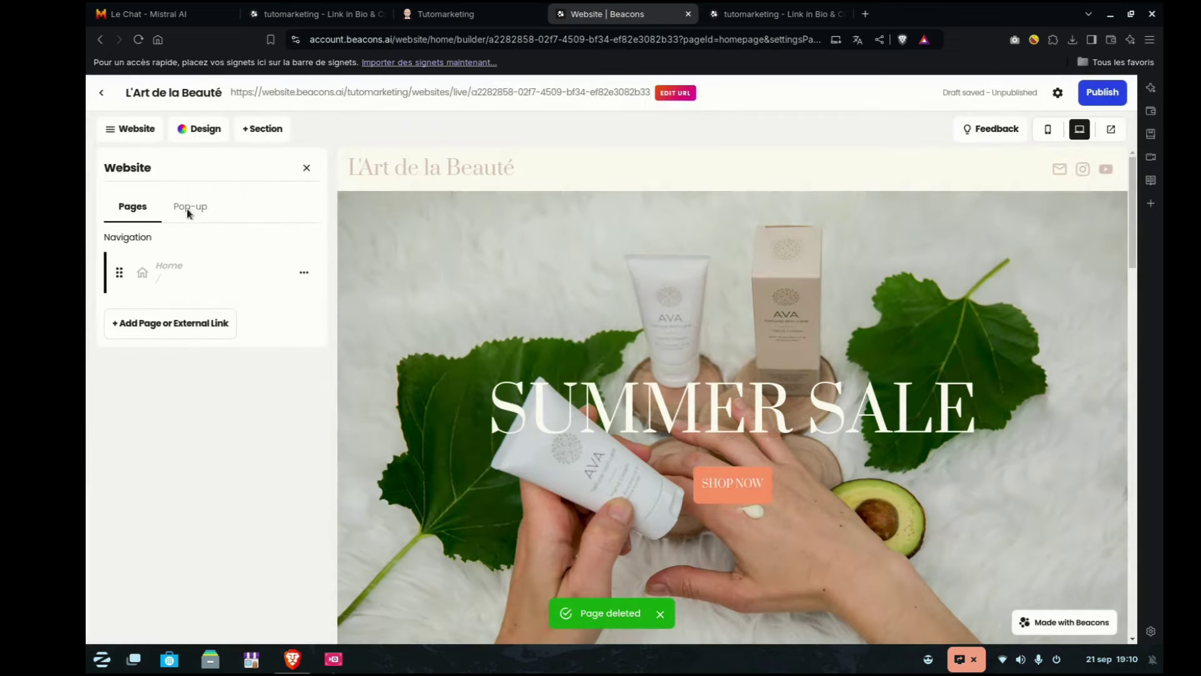
# - Look at the website's product pop-up settings and its existing-product picker, and close the pop-up
pyautogui.click(187, 210)
pyautogui.click(161, 311)
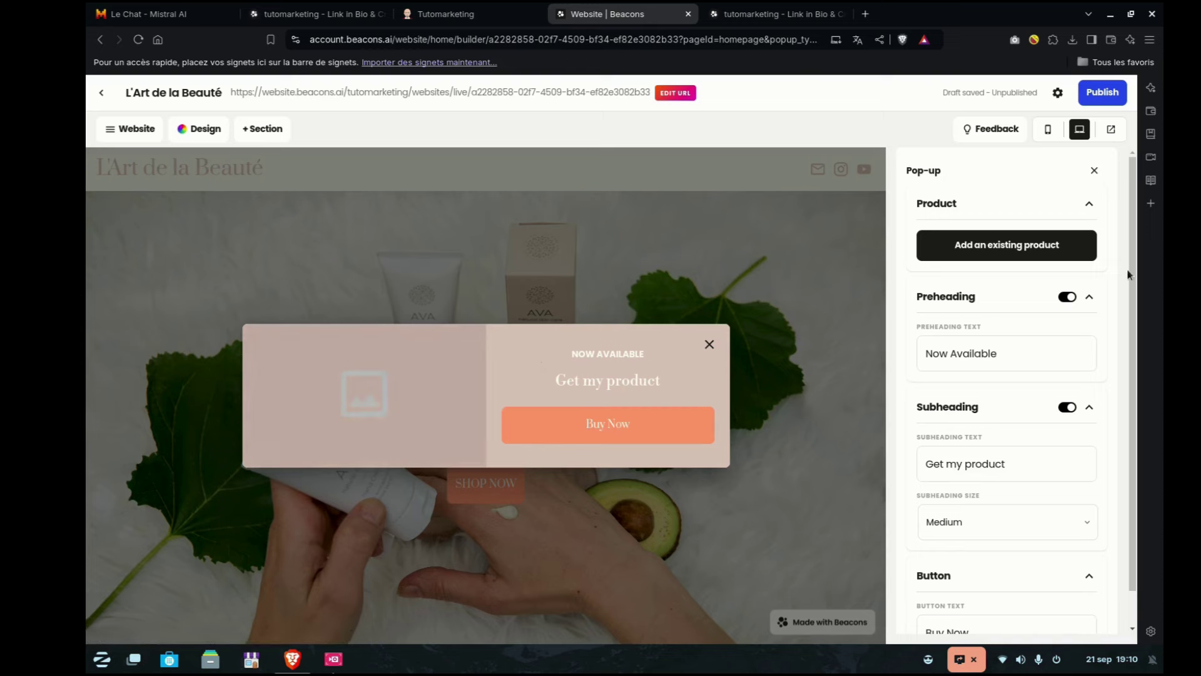
pyautogui.click(1001, 254)
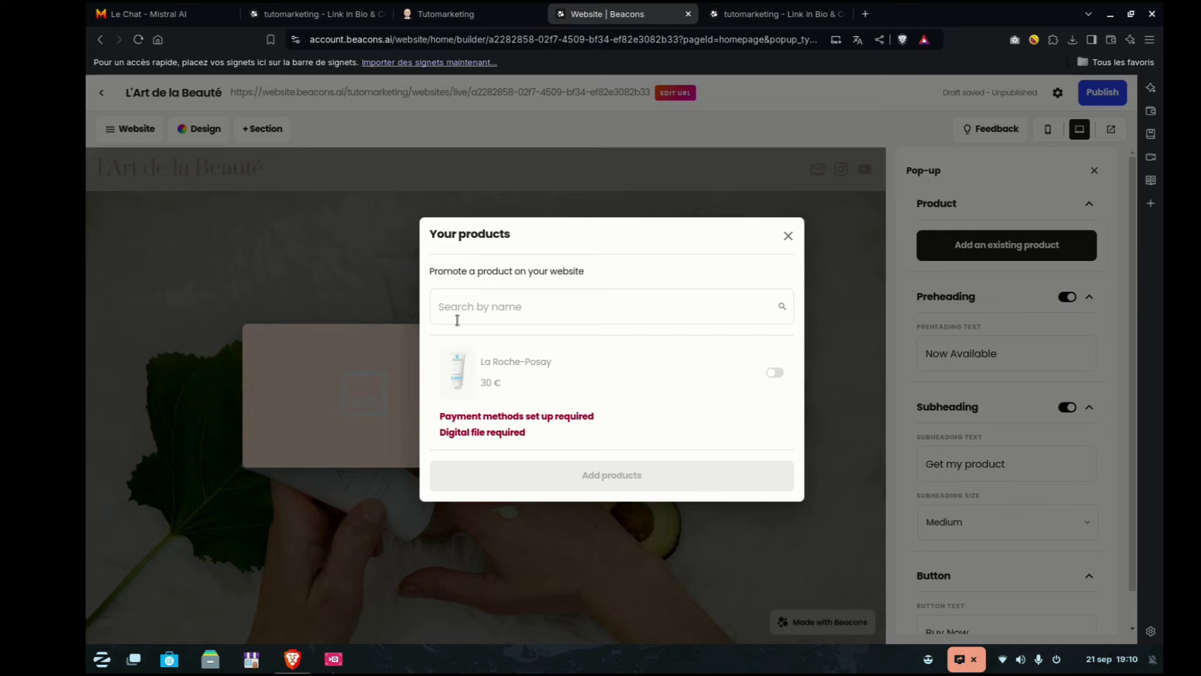
pyautogui.click(789, 236)
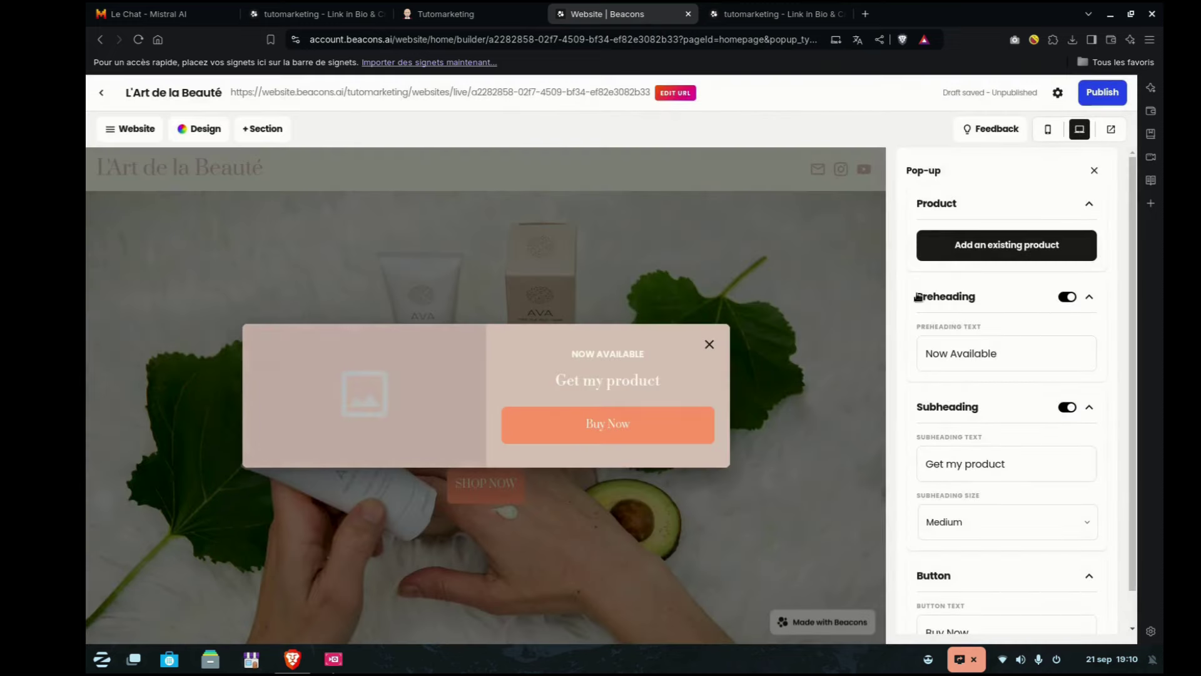
pyautogui.click(709, 345)
pyautogui.click(766, 274)
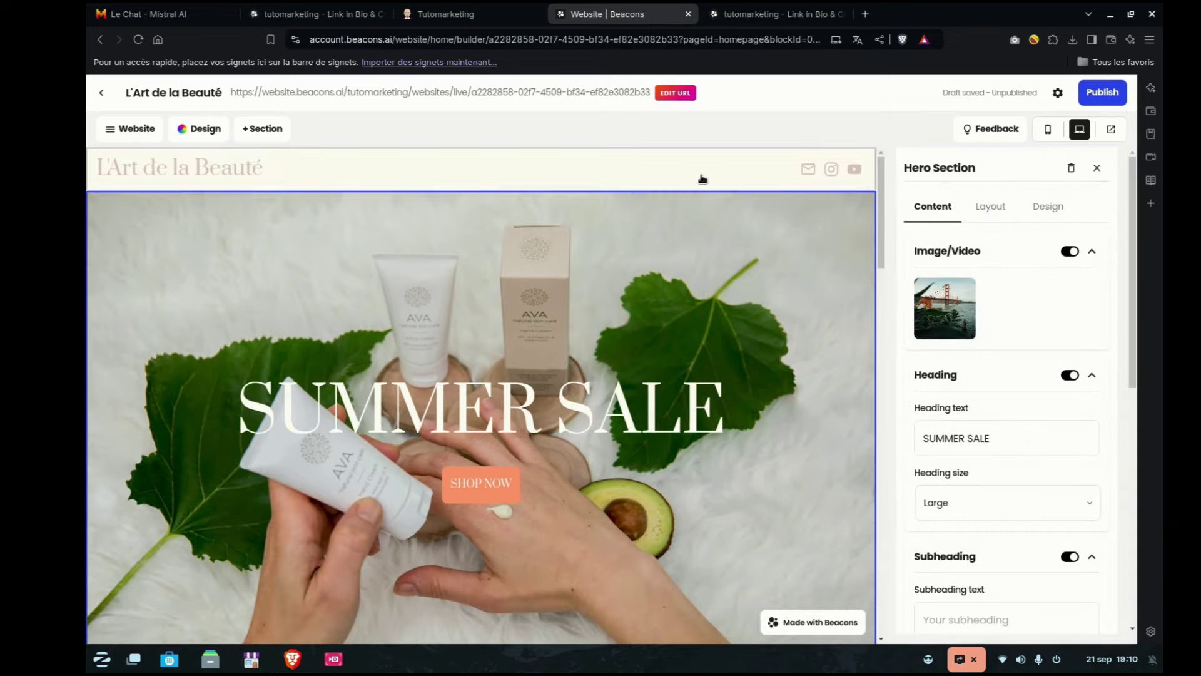
# - Open the social icons settings from the menu bar, look through the linked accounts, and return to the website builder
pyautogui.click(813, 178)
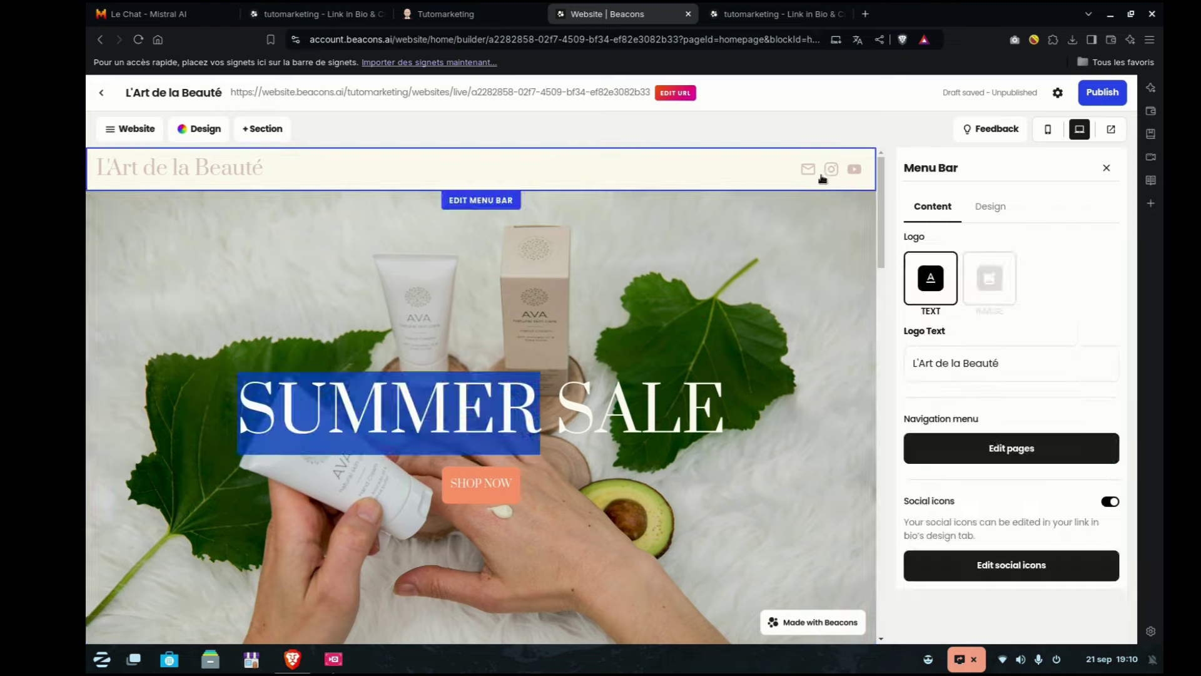
pyautogui.click(1027, 575)
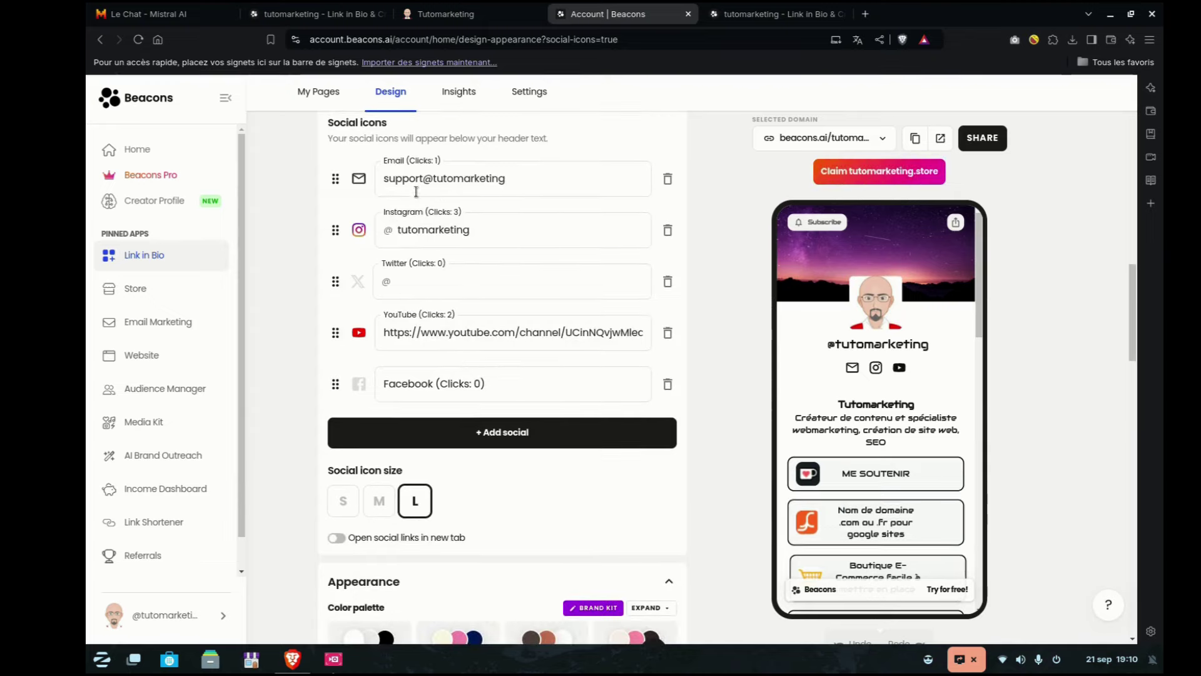
pyautogui.scroll(1, 375, 213)
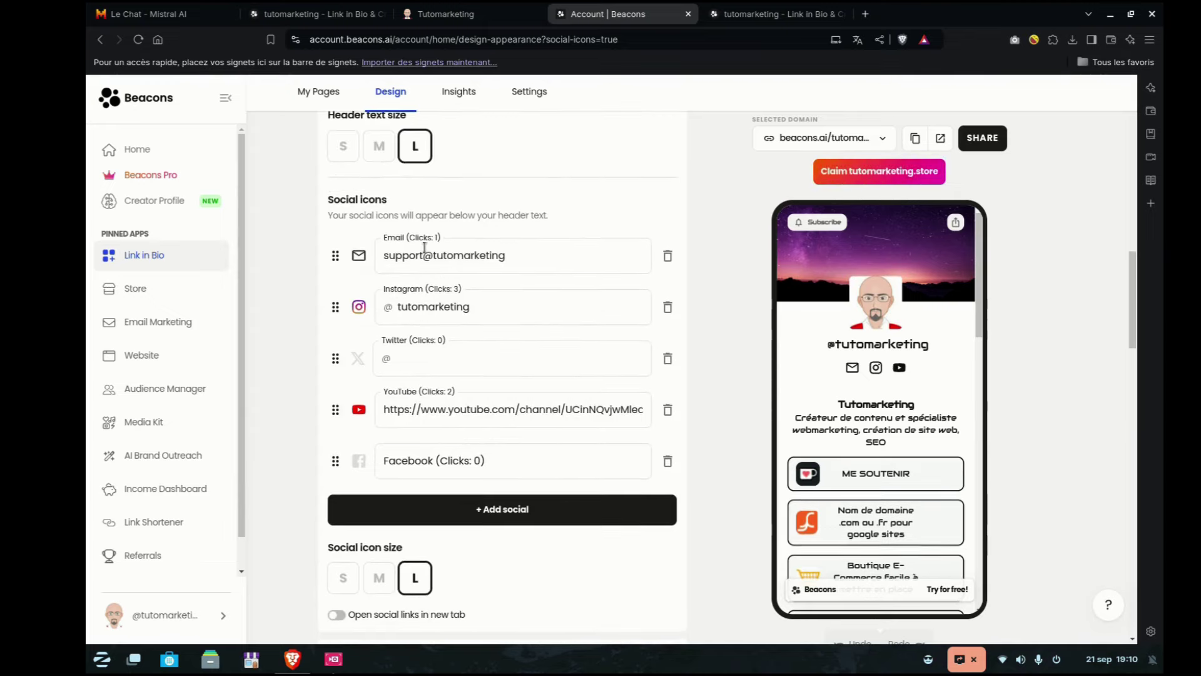
pyautogui.click(100, 39)
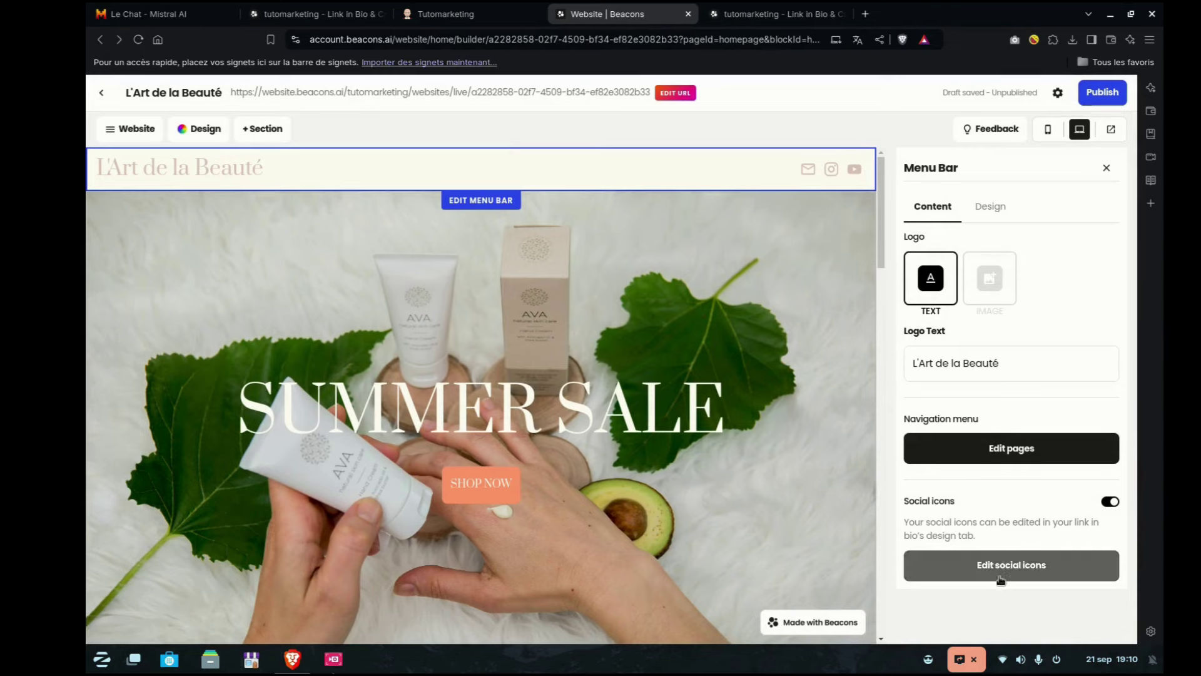
# - Hide the menu bar's social icons, show them again, and close the menu bar settings
pyautogui.click(1108, 502)
pyautogui.click(1108, 503)
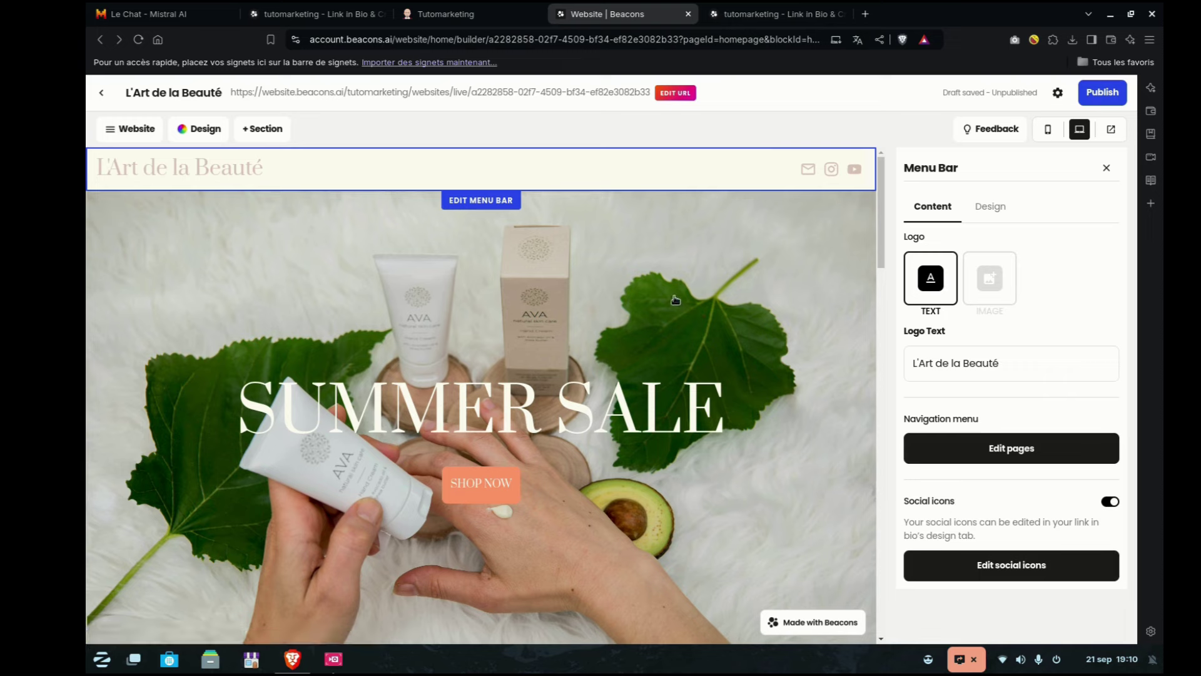
pyautogui.click(1106, 168)
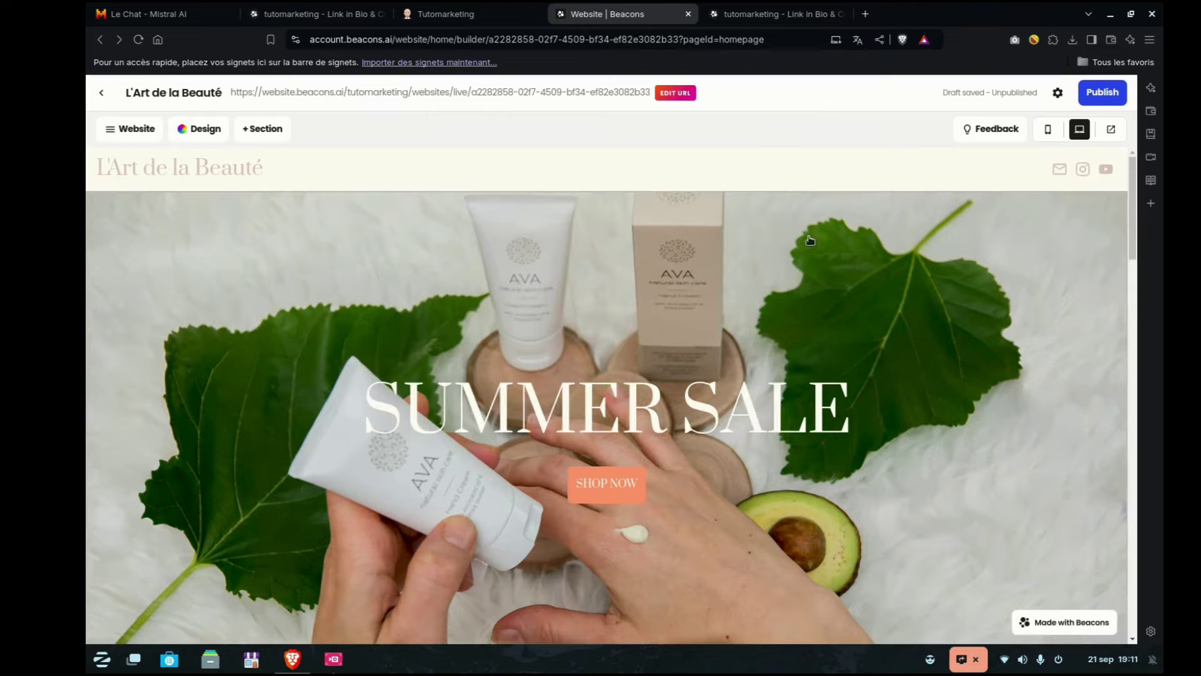
# - Replace the hero section's heading text with "L'Art de la Beauté", removing the stray trailing letter
pyautogui.click(803, 314)
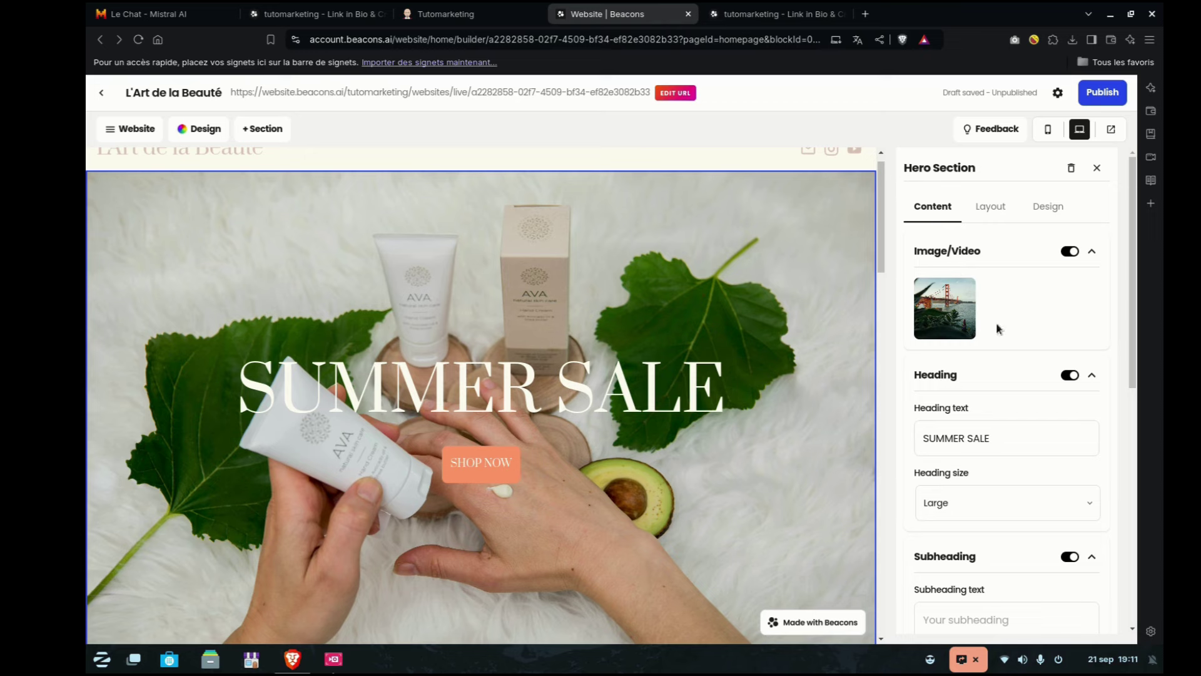
pyautogui.click(1000, 438)
pyautogui.moveTo(1000, 438); pyautogui.dragTo(923, 438)
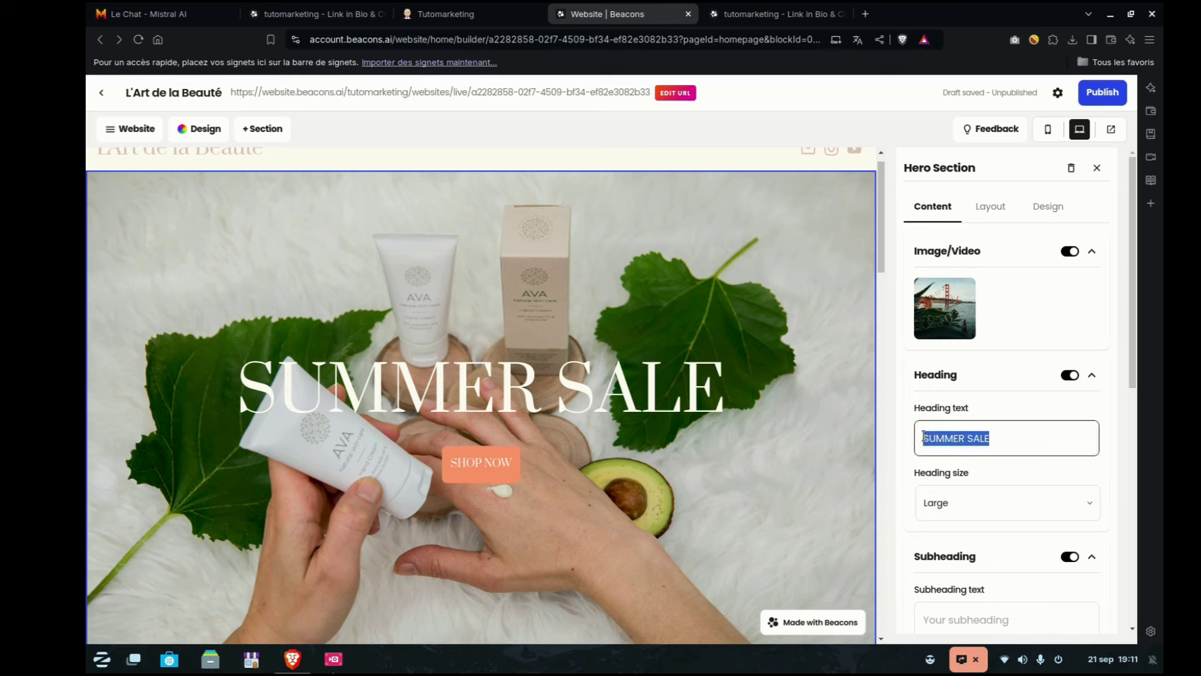
pyautogui.rightClick(936, 439)
pyautogui.click(714, 183)
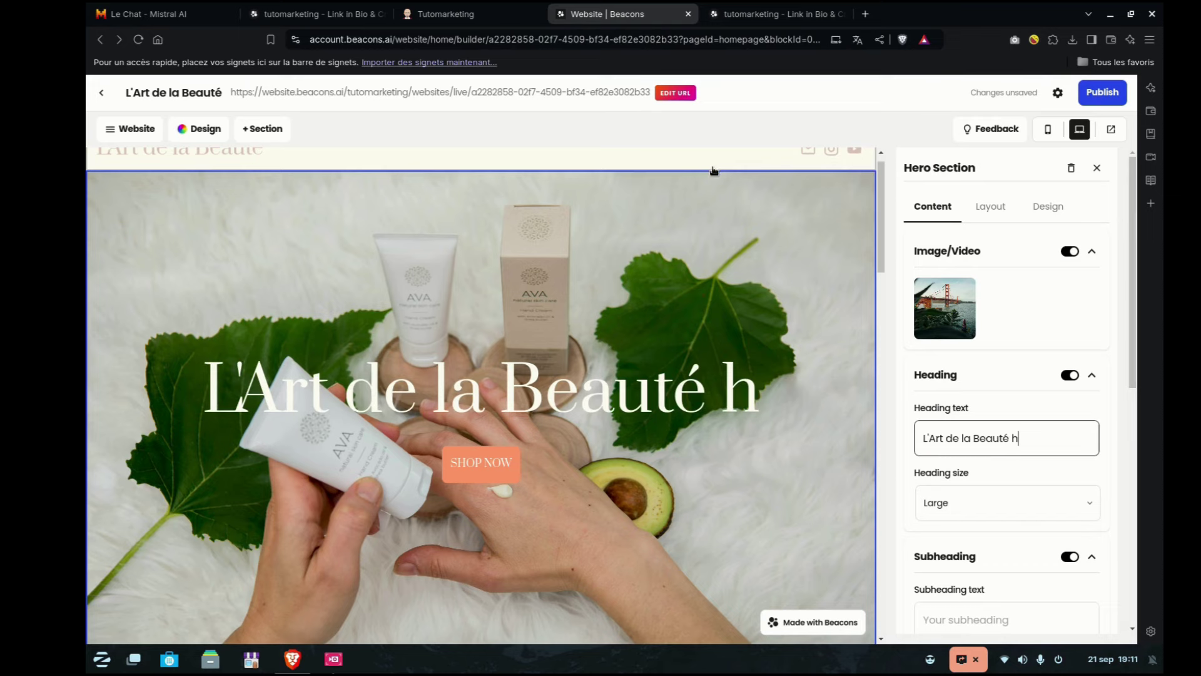
pyautogui.press('BackSpace')
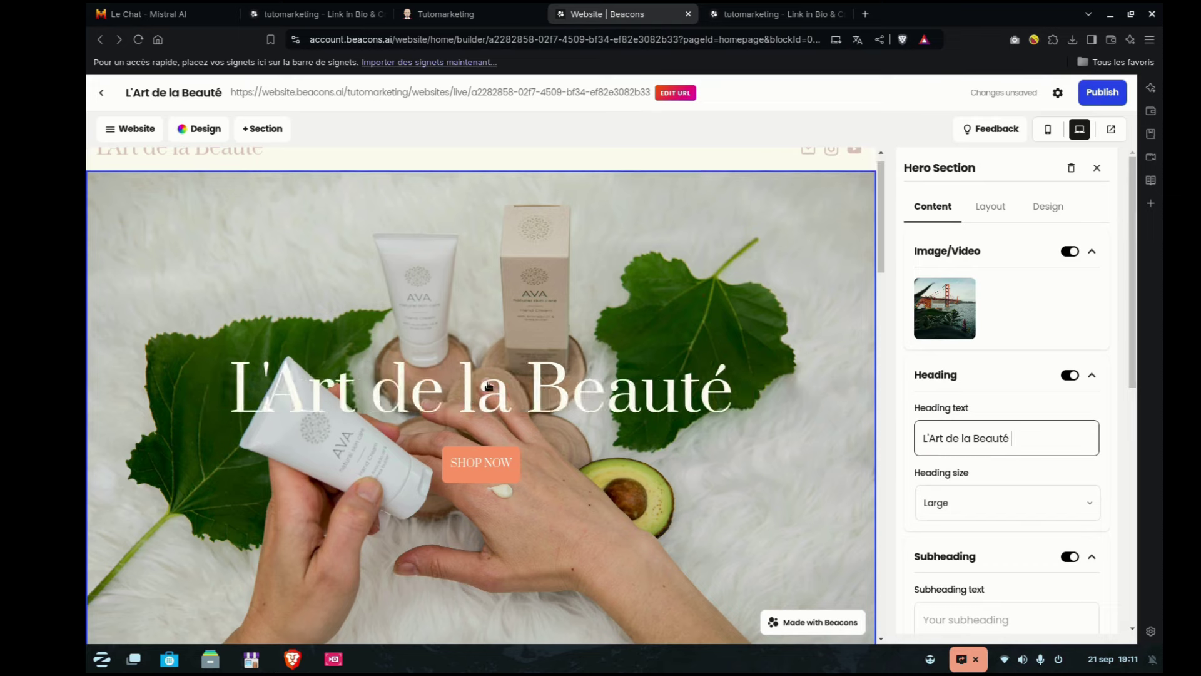
# - Turn off the hero section's subheading
pyautogui.scroll(-1, 936, 501)
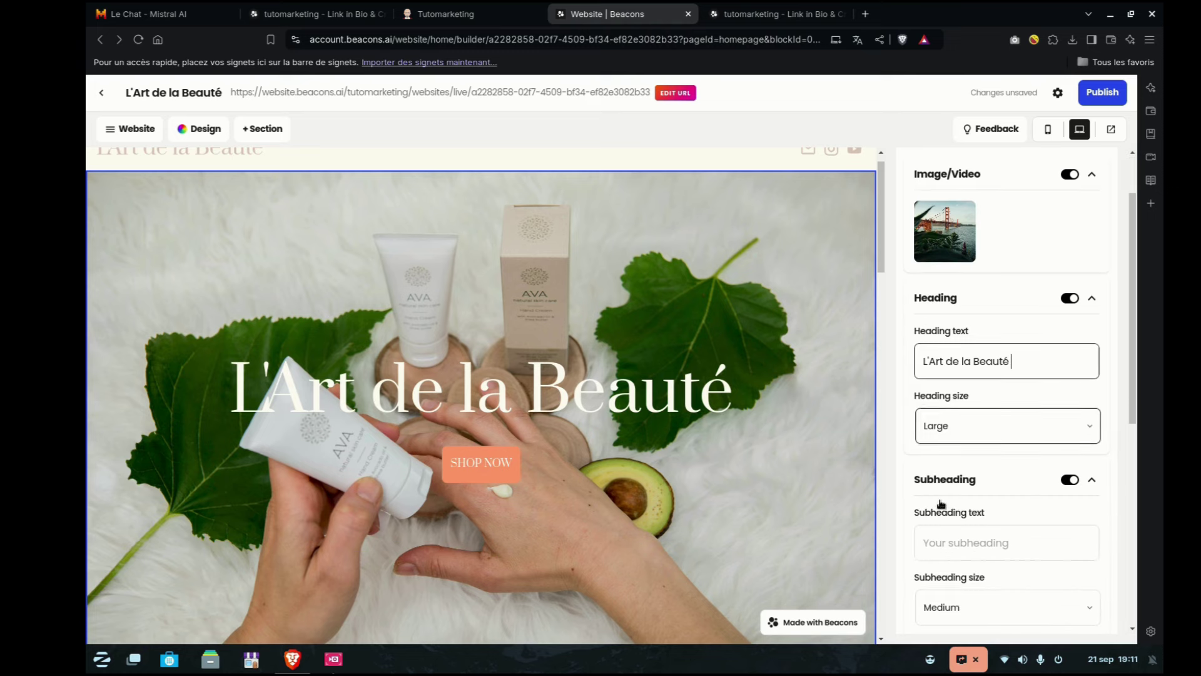
pyautogui.scroll(-2, 967, 376)
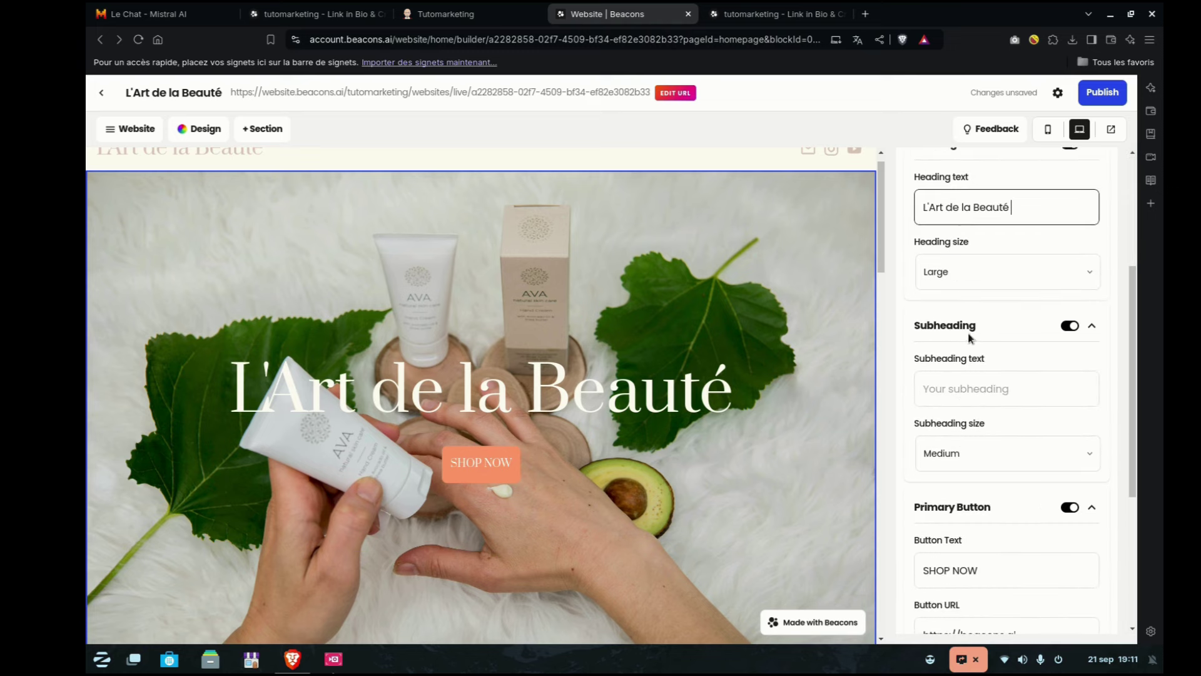
pyautogui.click(1068, 326)
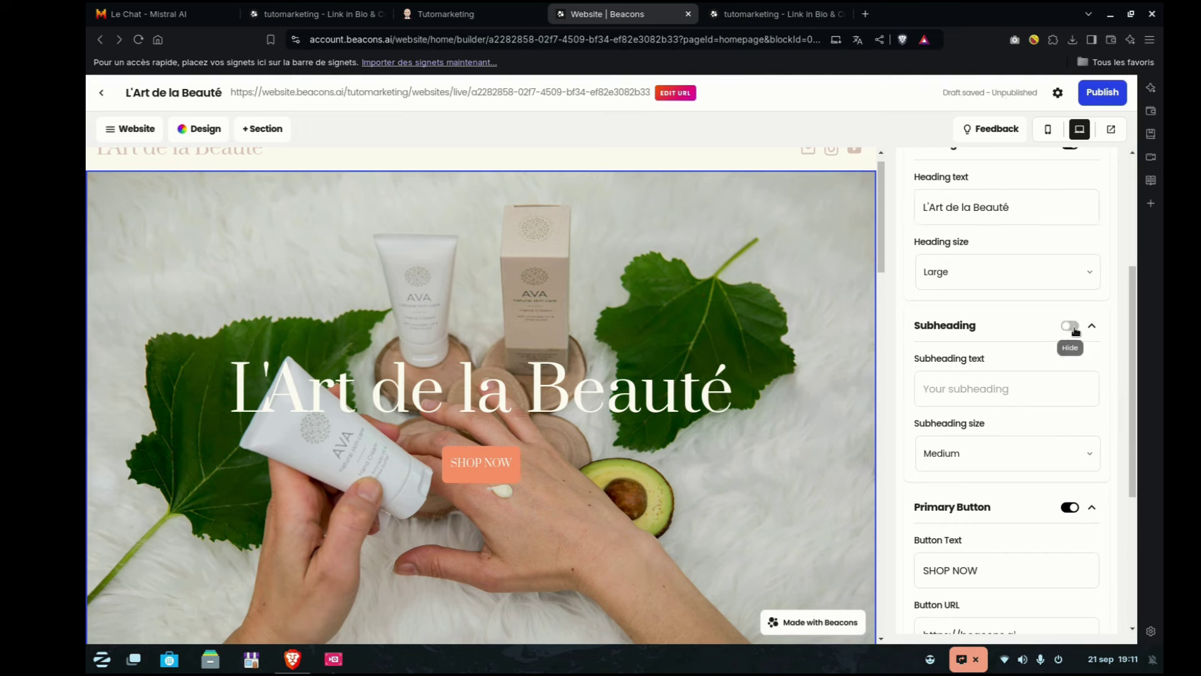
pyautogui.click(1071, 326)
# - Turn on the hero section's secondary button to preview it, and turn it off again
pyautogui.scroll(-2, 973, 365)
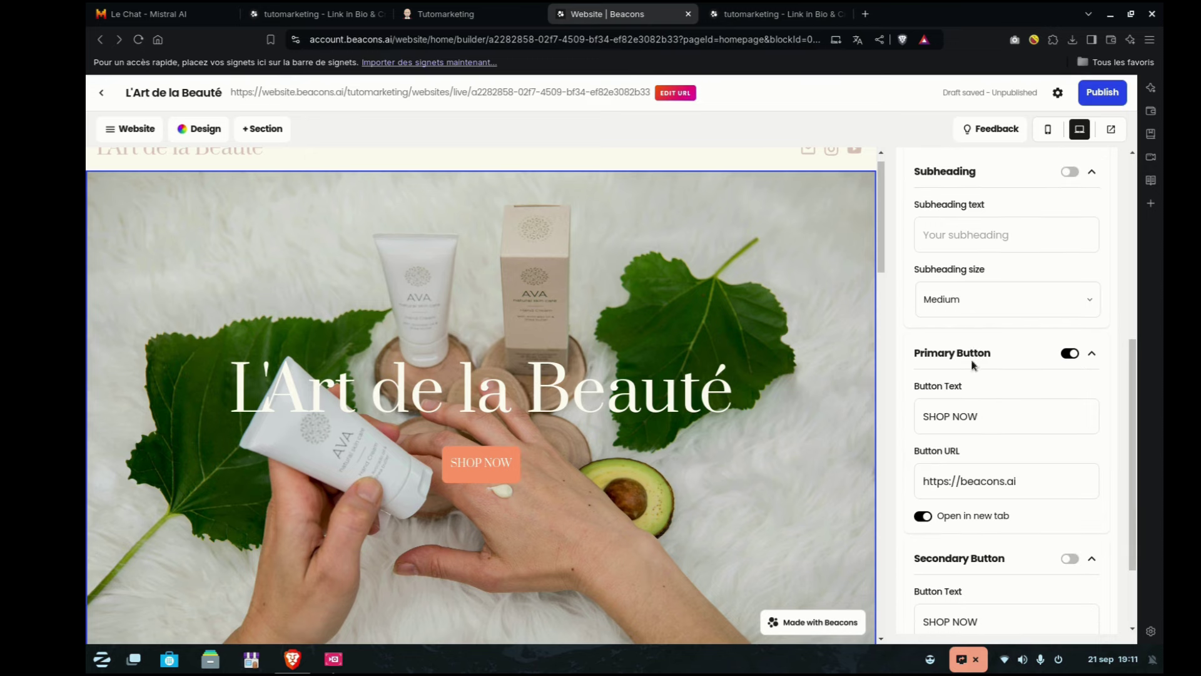
pyautogui.click(1061, 558)
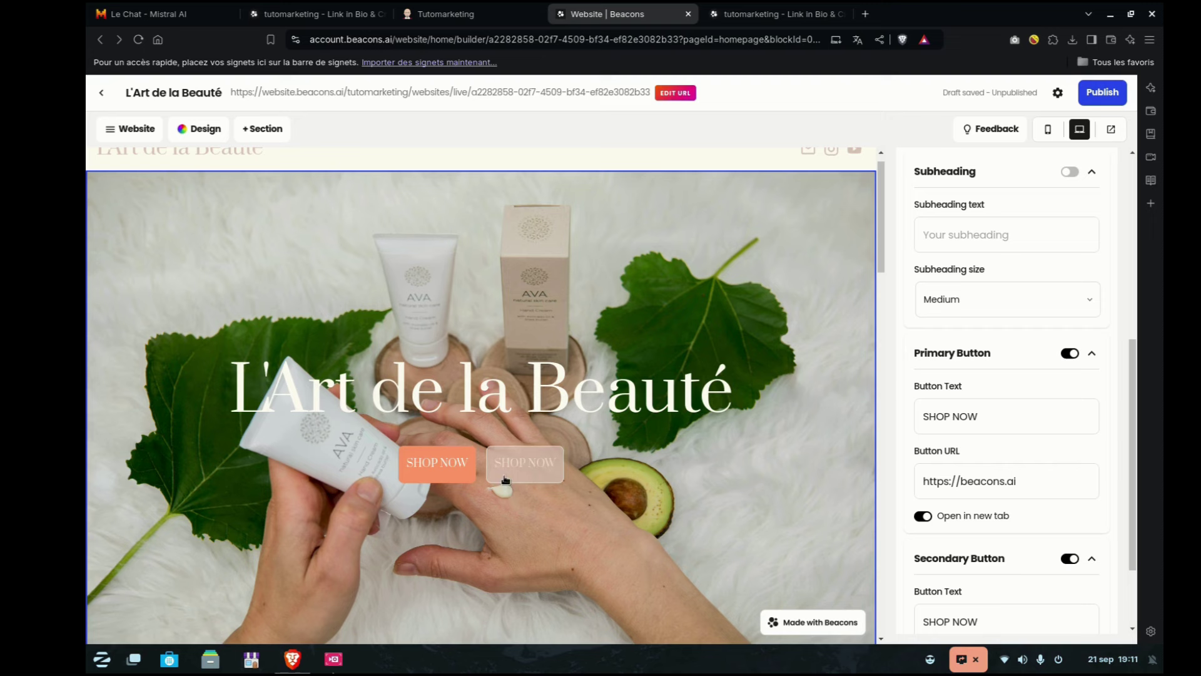
pyautogui.click(1068, 558)
# - Set the hero section's primary button text to "ACHETER" and turn off opening in a new tab for both buttons
pyautogui.moveTo(1000, 421); pyautogui.dragTo(910, 422)
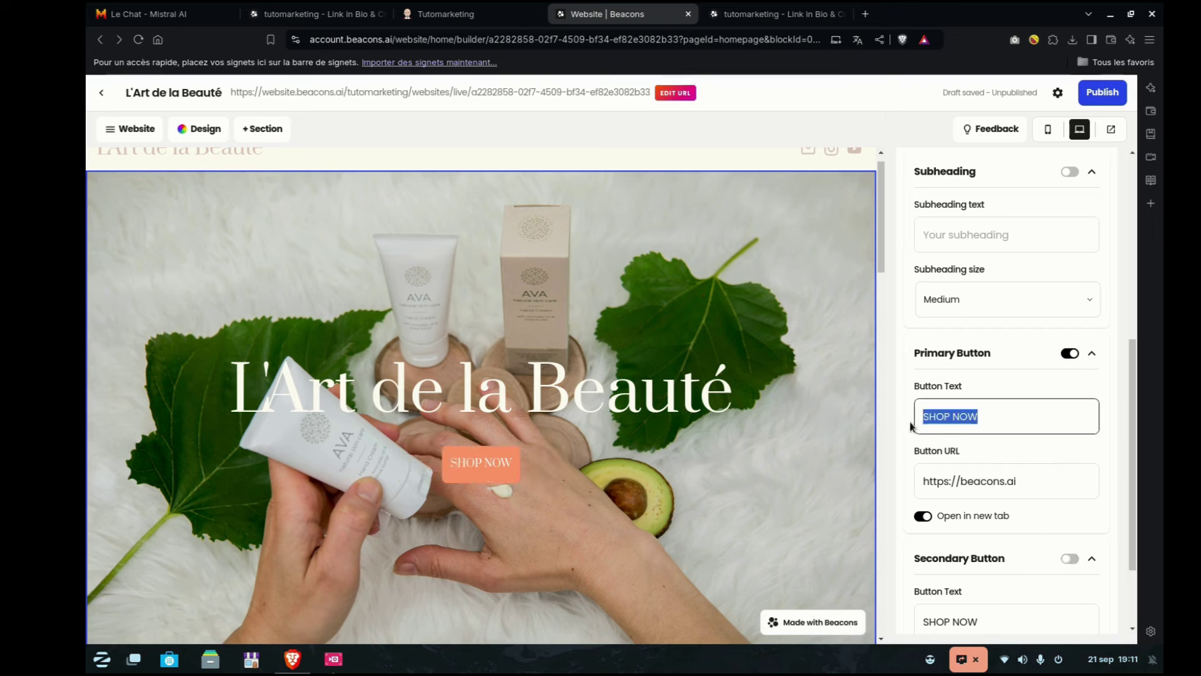
pyautogui.write('ACHETER')
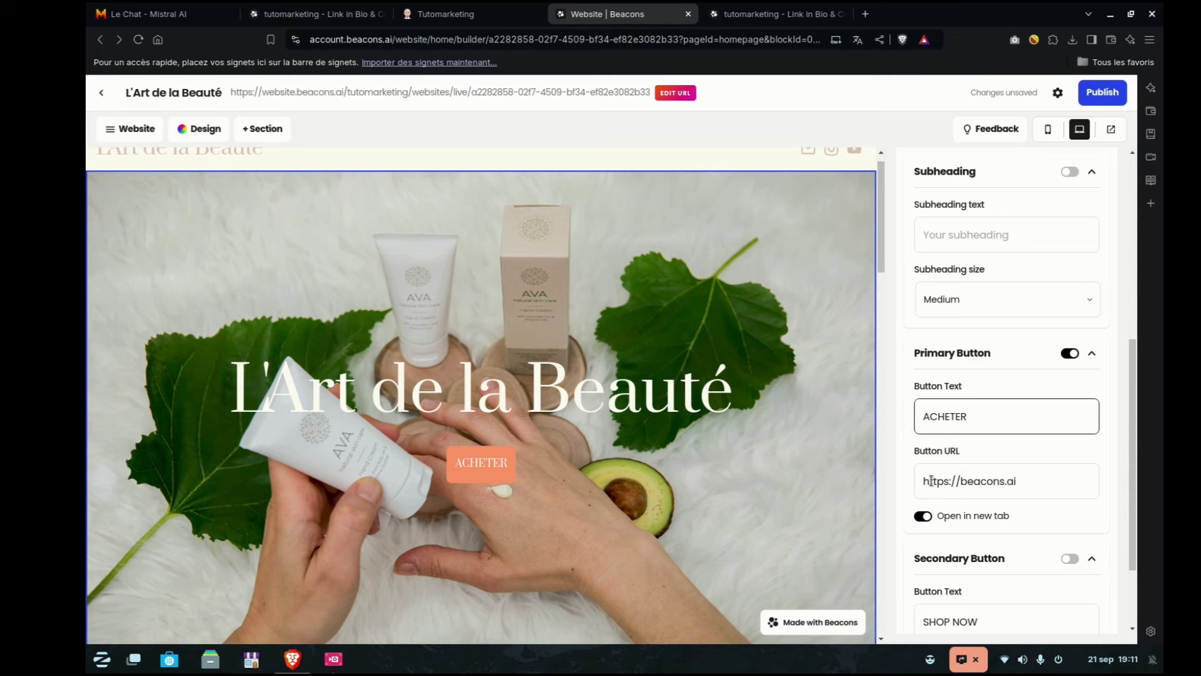
pyautogui.click(923, 517)
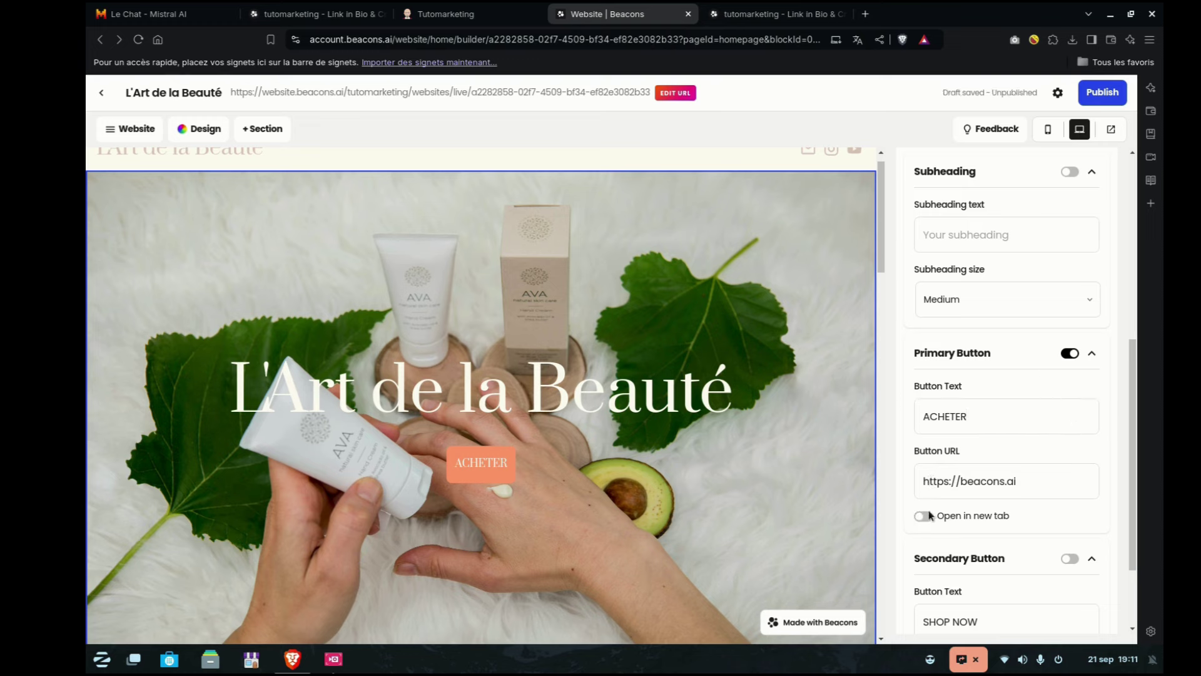
pyautogui.scroll(-2, 1035, 490)
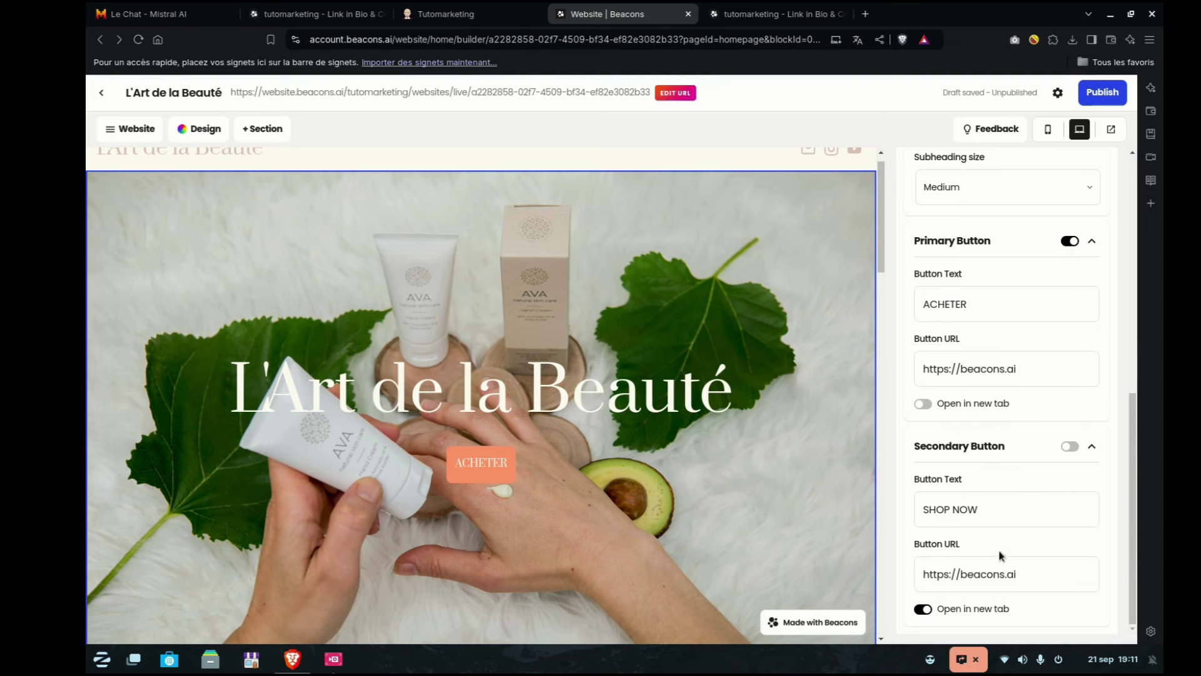
pyautogui.click(924, 609)
# - Look at the hero section's layout options and open its design settings
pyautogui.scroll(10, 1001, 563)
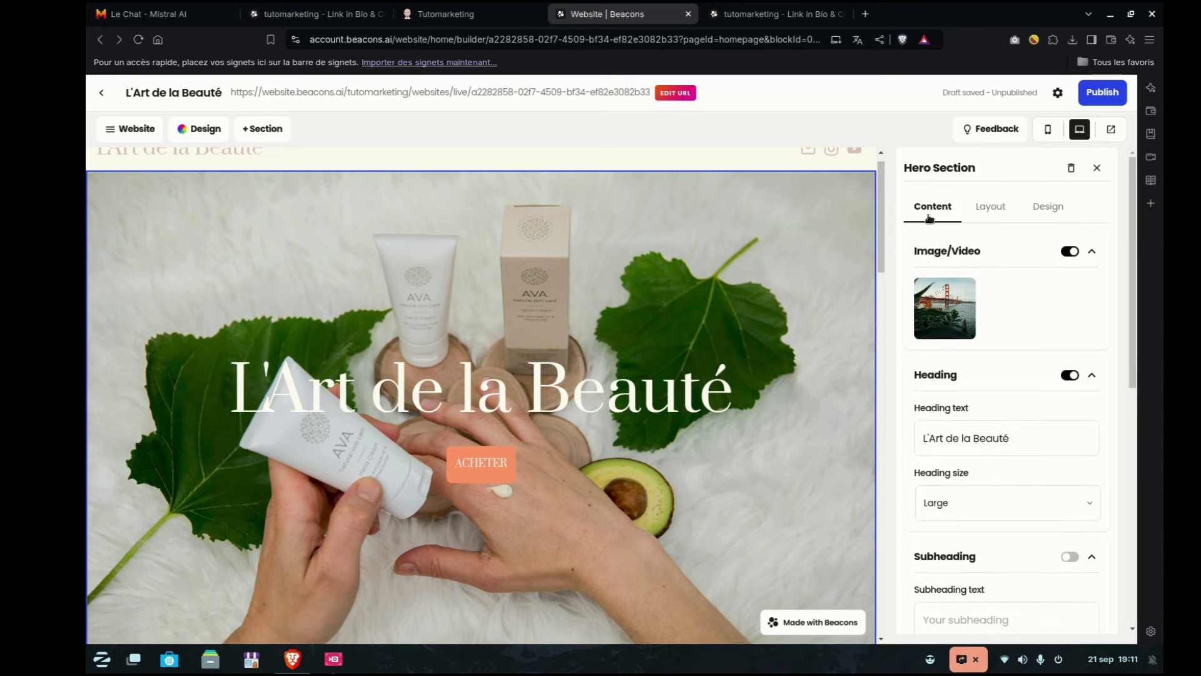
pyautogui.click(991, 207)
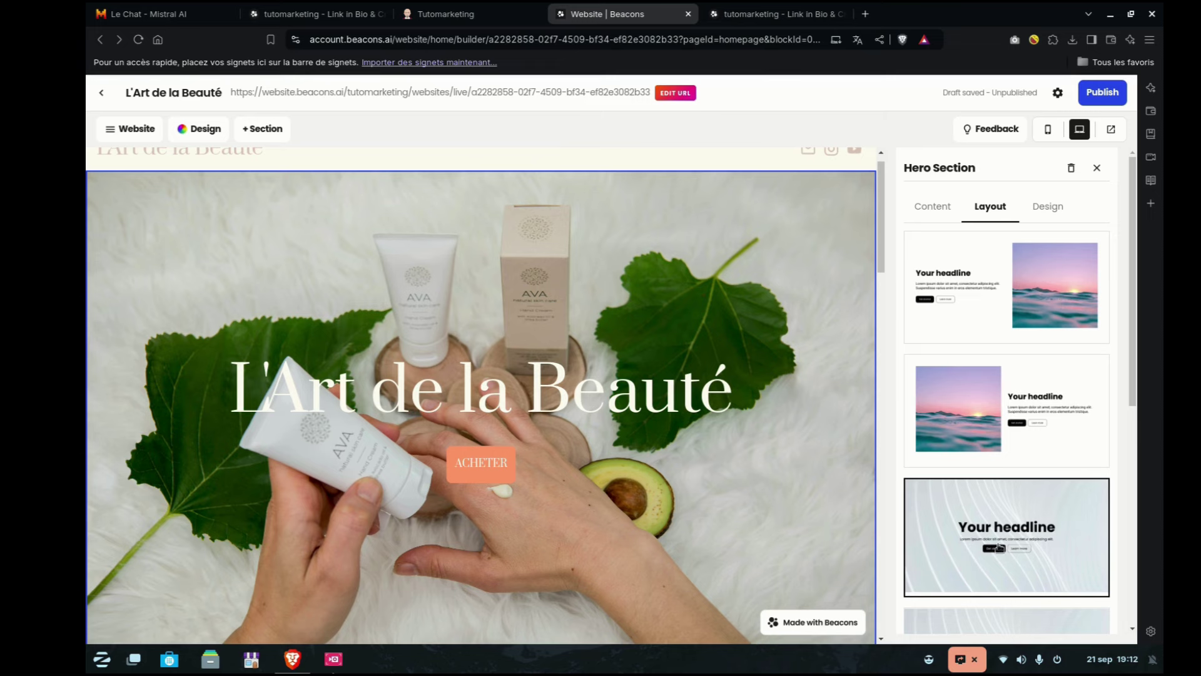
pyautogui.click(1051, 211)
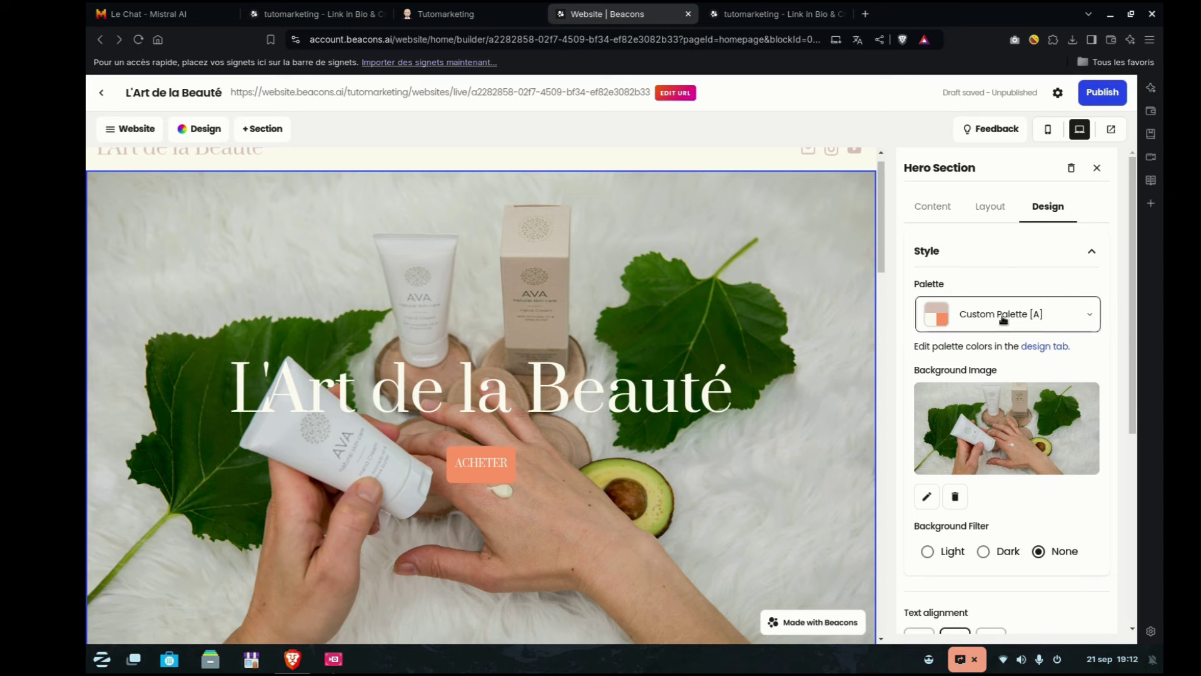
# - Try Custom Palette [B] and Custom Palette [C] on the hero section, and switch back to Custom Palette [A]
pyautogui.click(1090, 316)
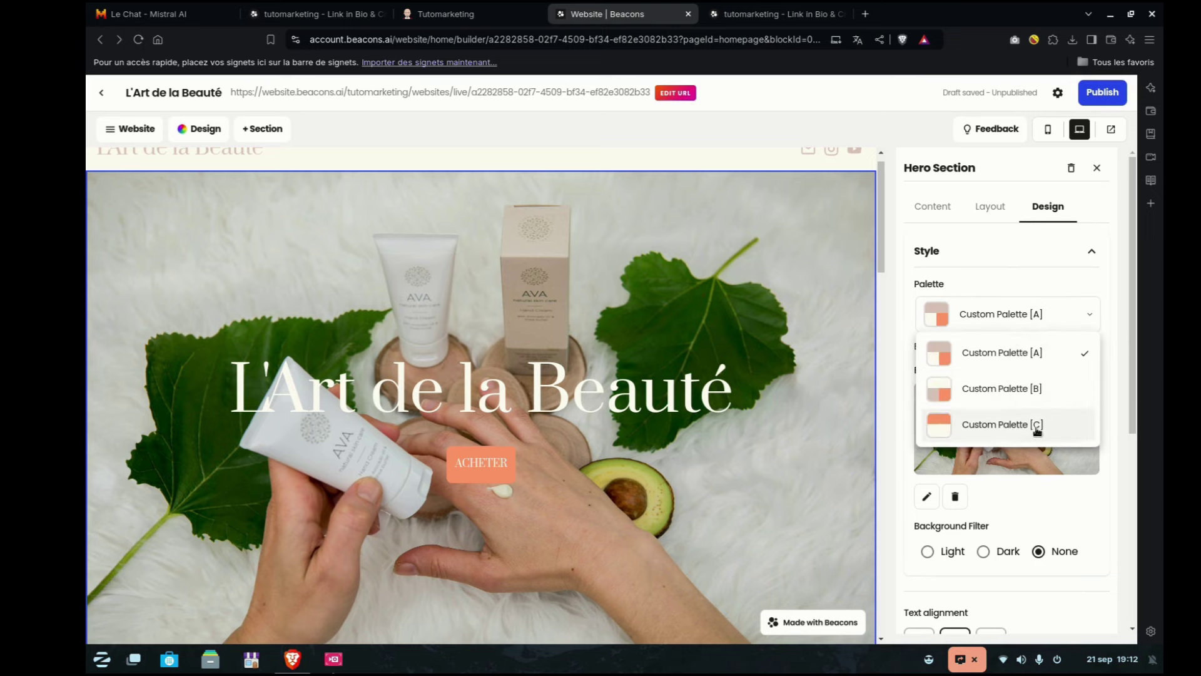
pyautogui.click(1000, 395)
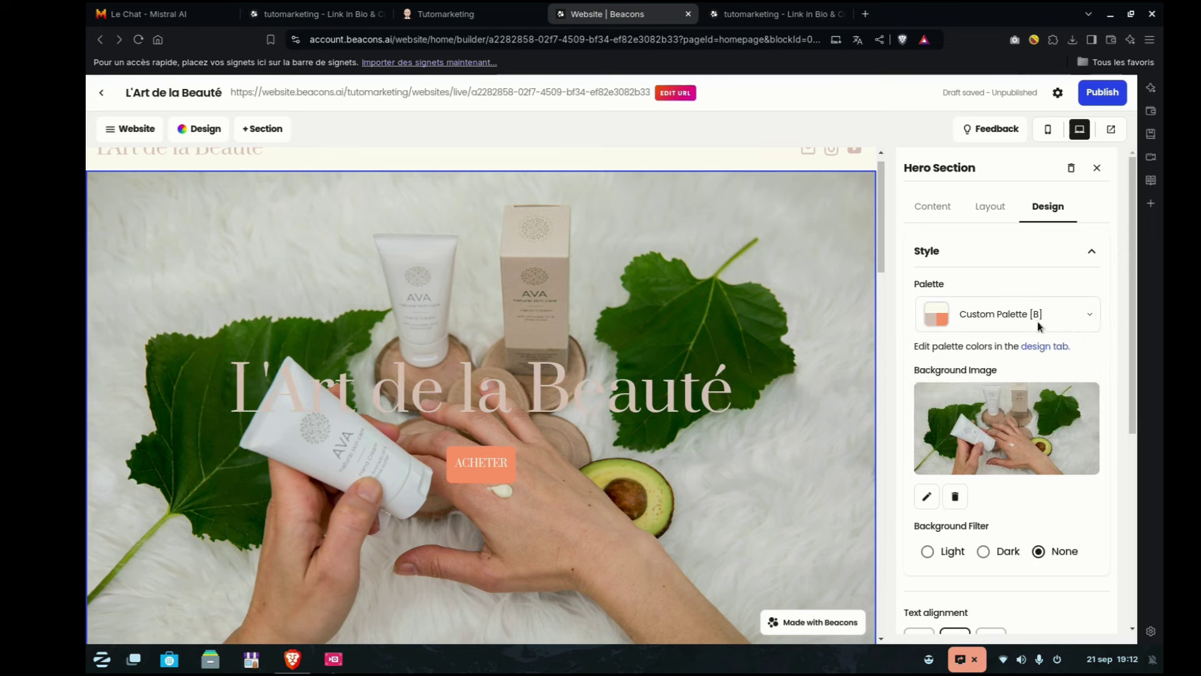
pyautogui.click(1032, 315)
pyautogui.click(1003, 426)
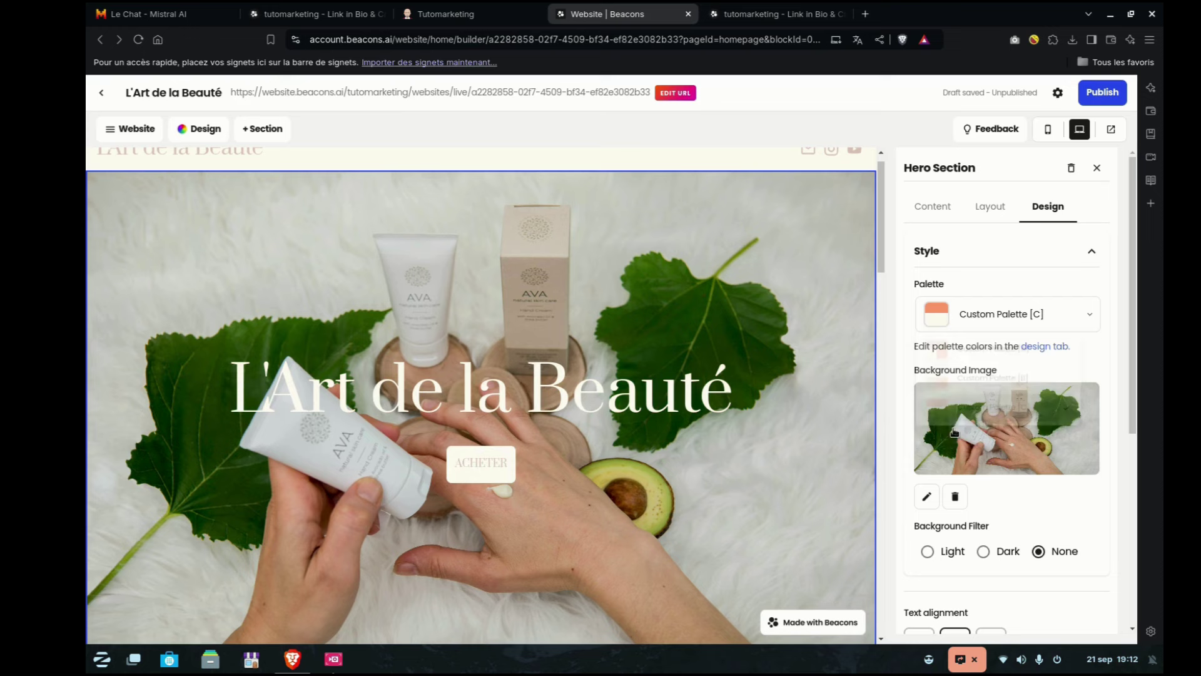
pyautogui.click(937, 322)
pyautogui.click(998, 351)
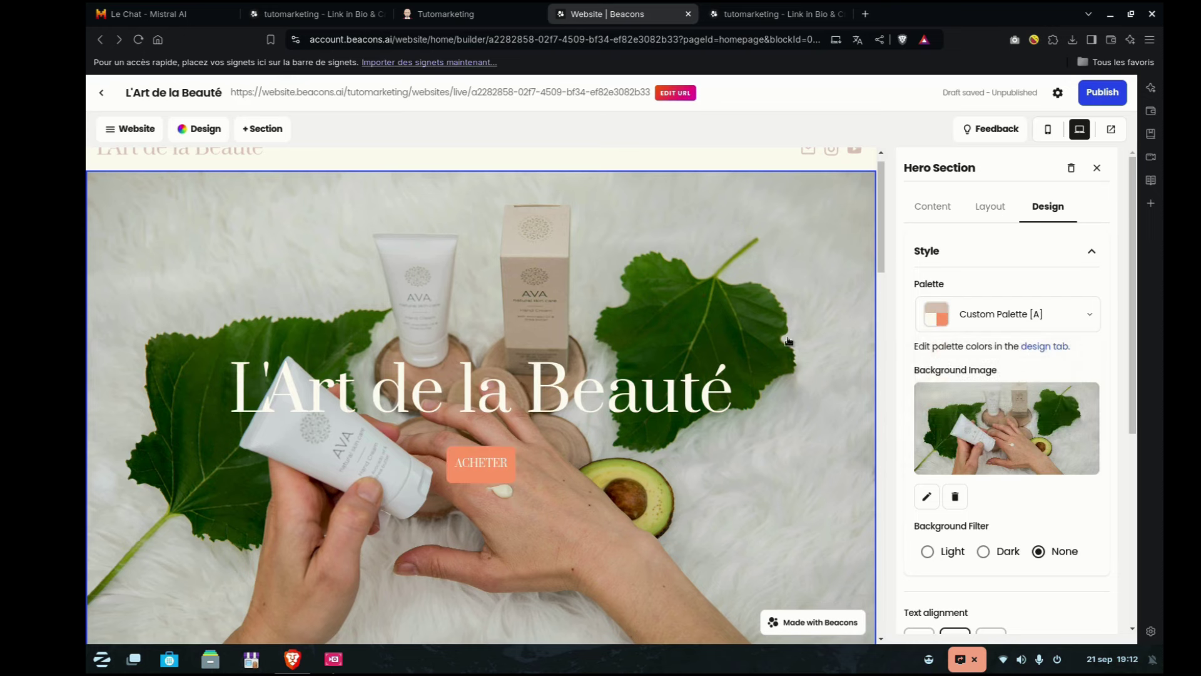
# - Browse the ready-made color palettes in the website's global design settings
pyautogui.click(1043, 347)
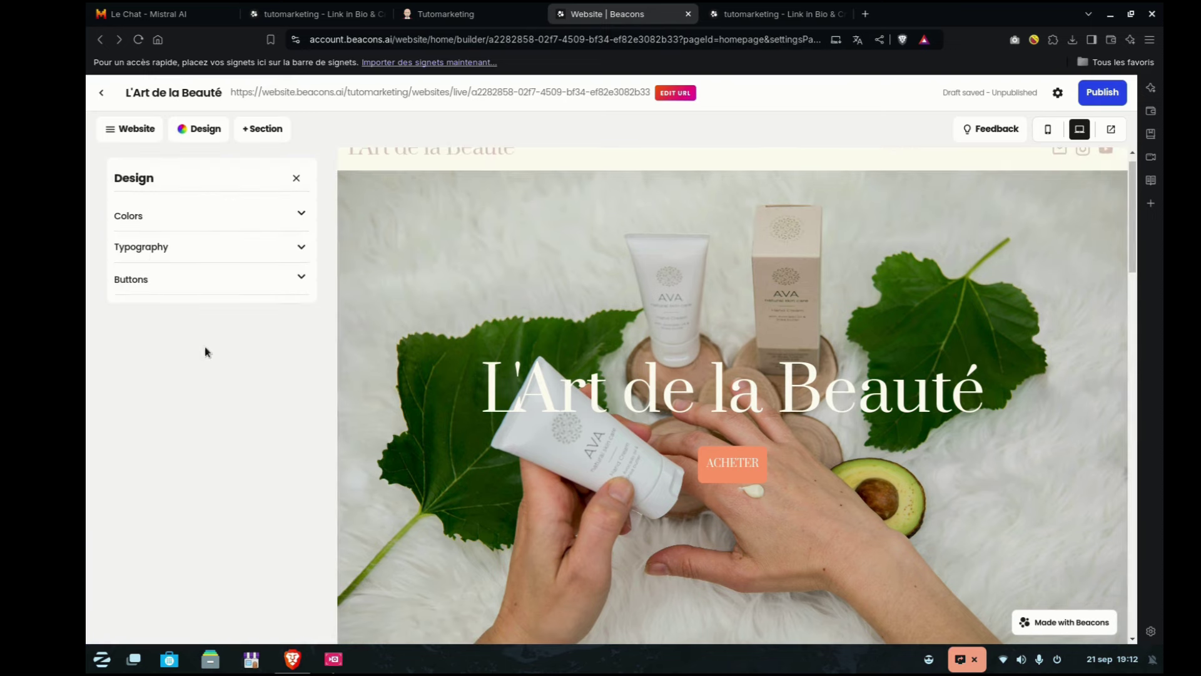
pyautogui.click(301, 216)
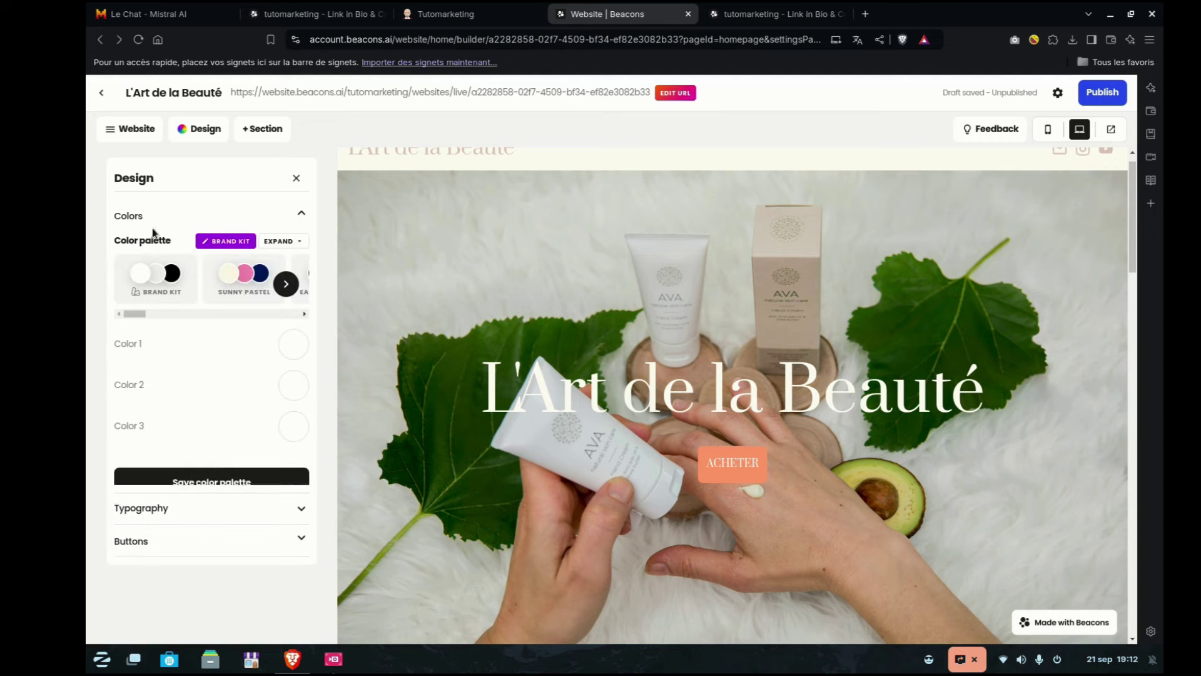
pyautogui.click(286, 283)
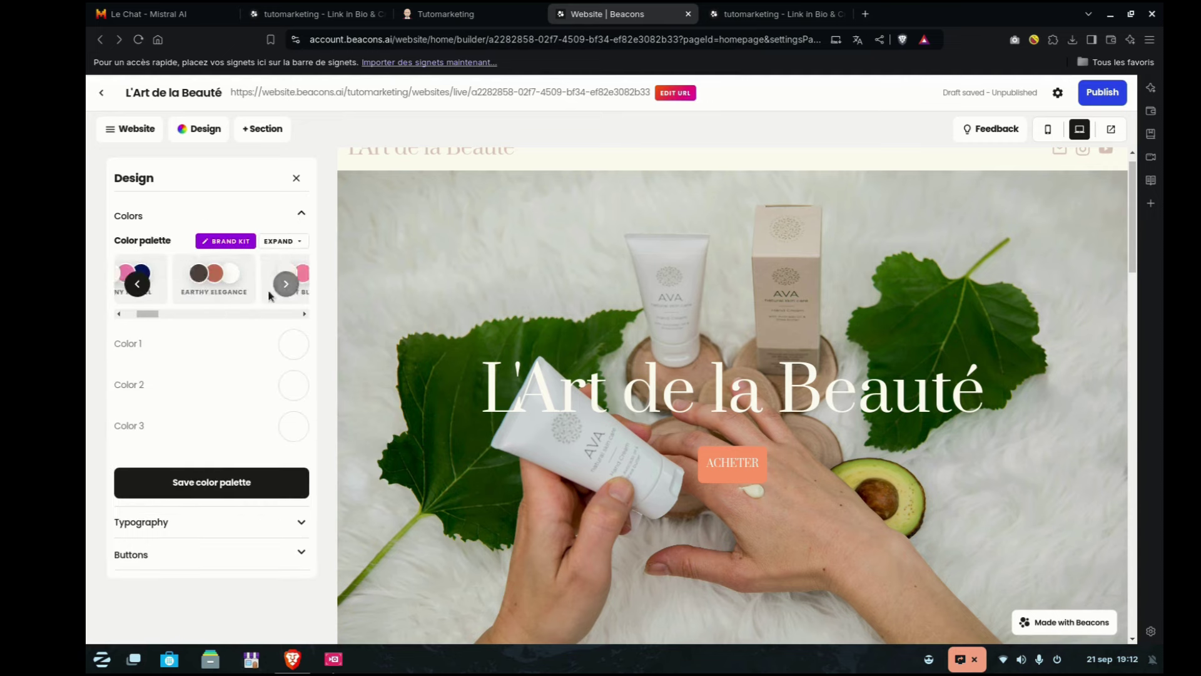
pyautogui.hscroll(2, 160, 299)
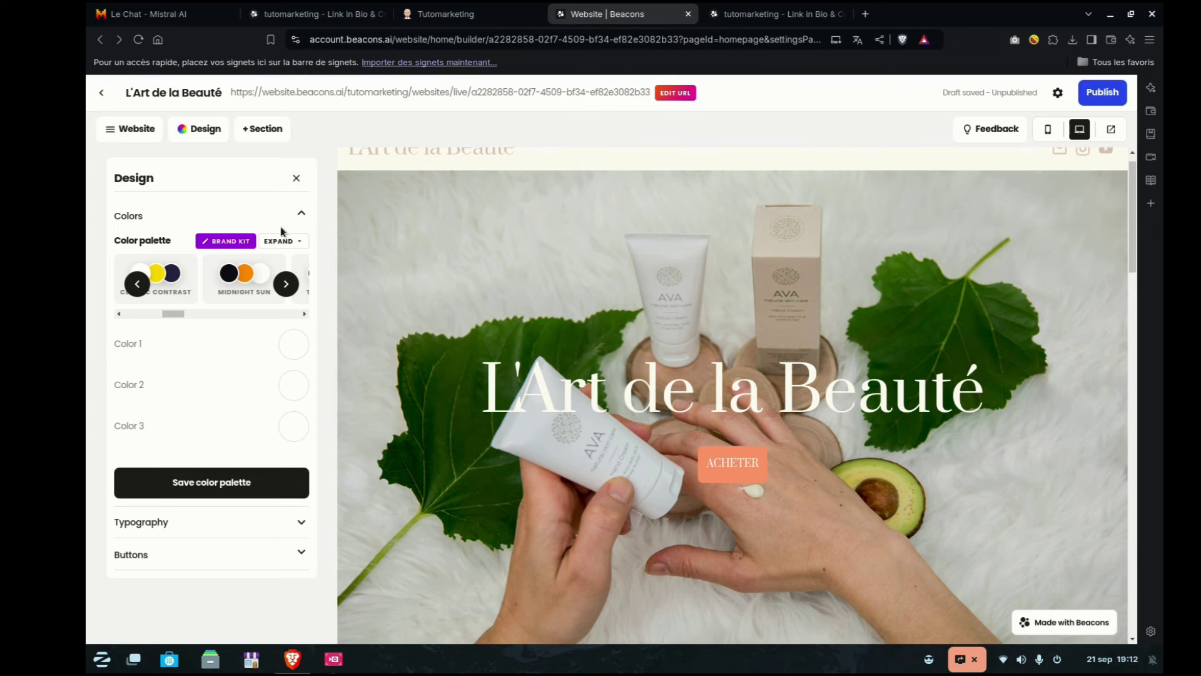
pyautogui.click(302, 214)
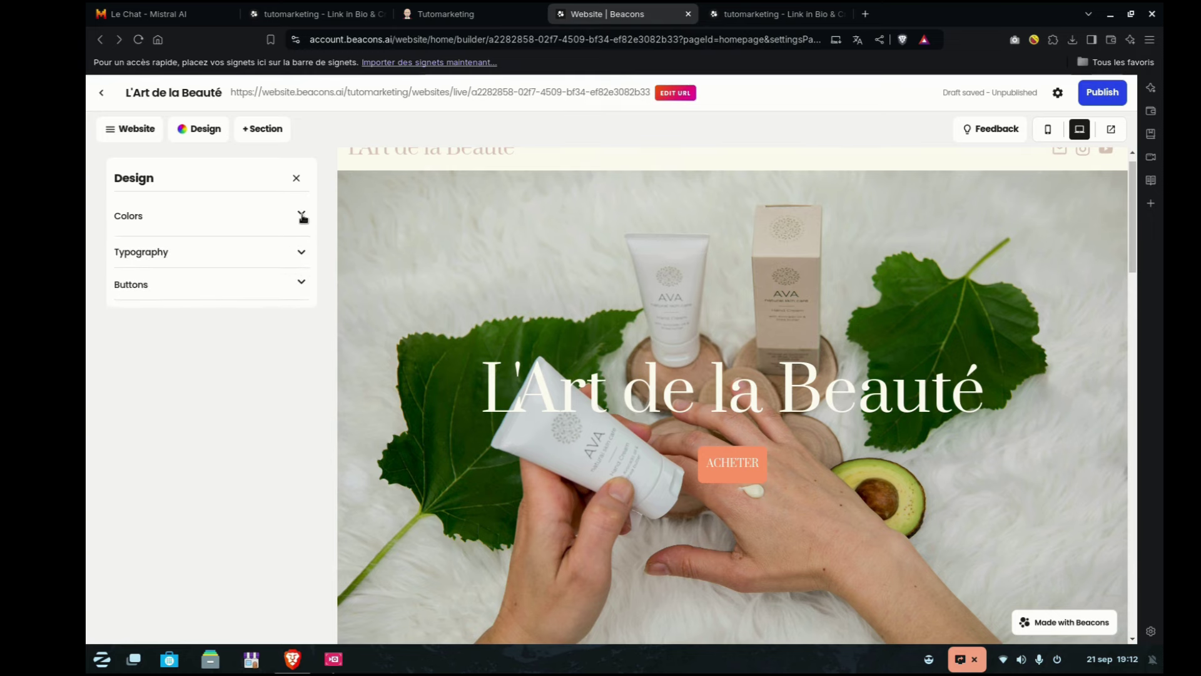
# - Look through the global typography settings, the subheading font choices and the button settings, and close the design settings
pyautogui.click(301, 249)
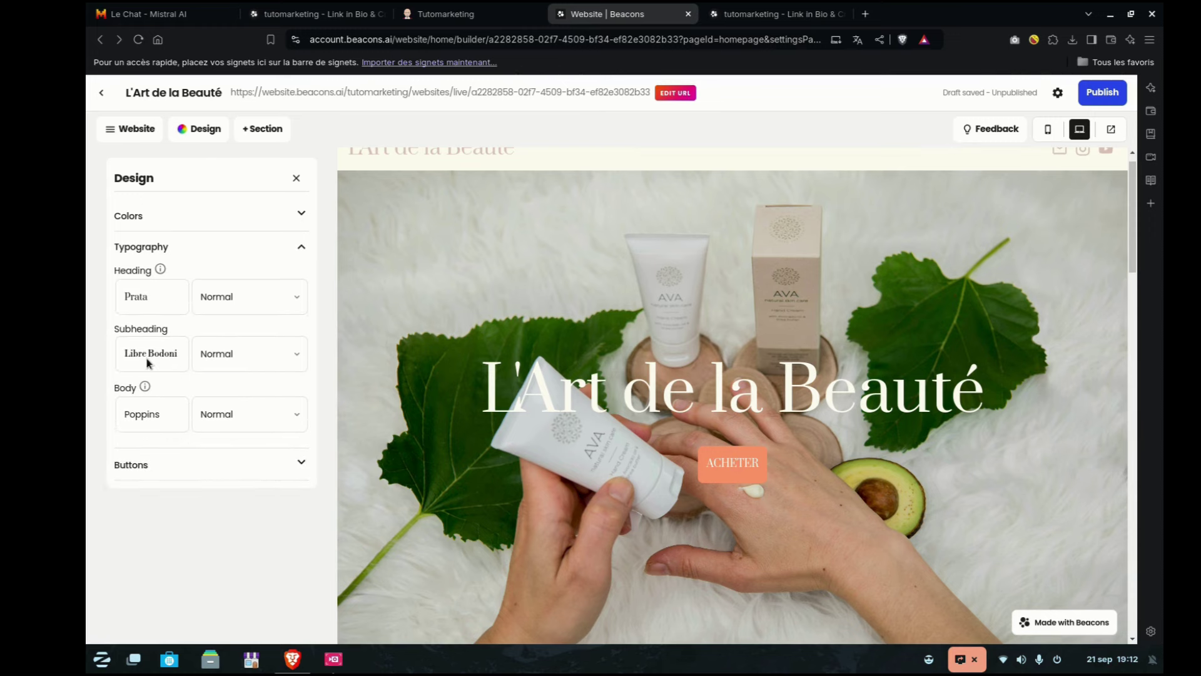
pyautogui.click(147, 362)
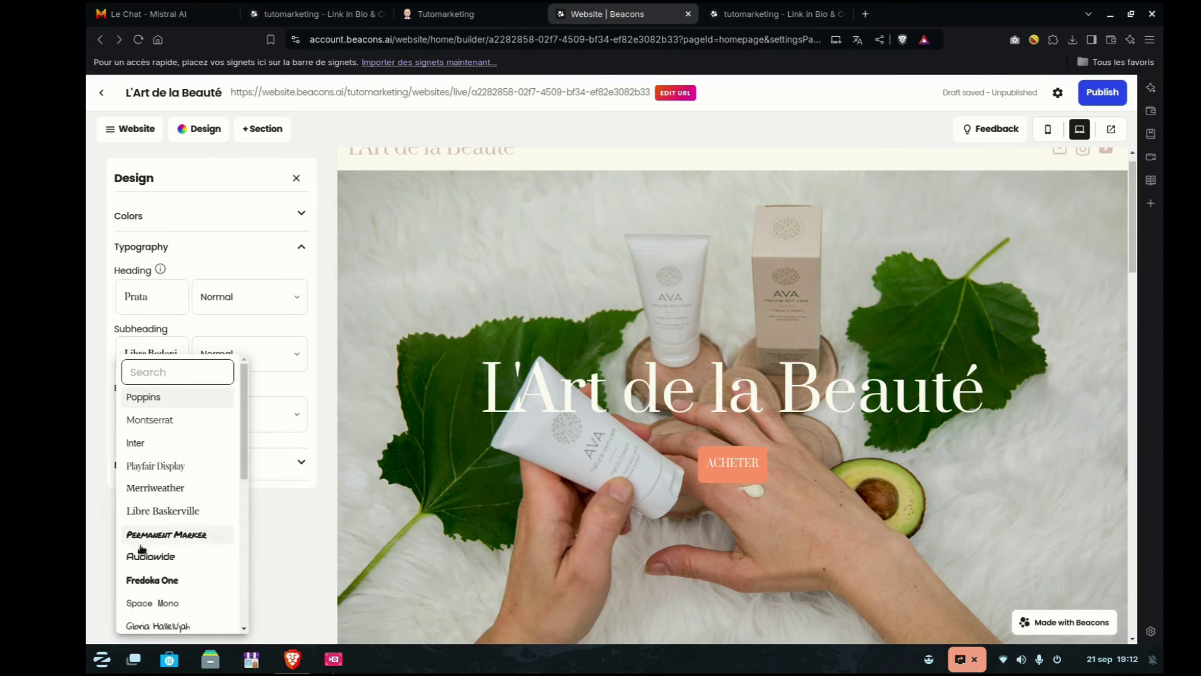
pyautogui.click(323, 298)
pyautogui.click(301, 248)
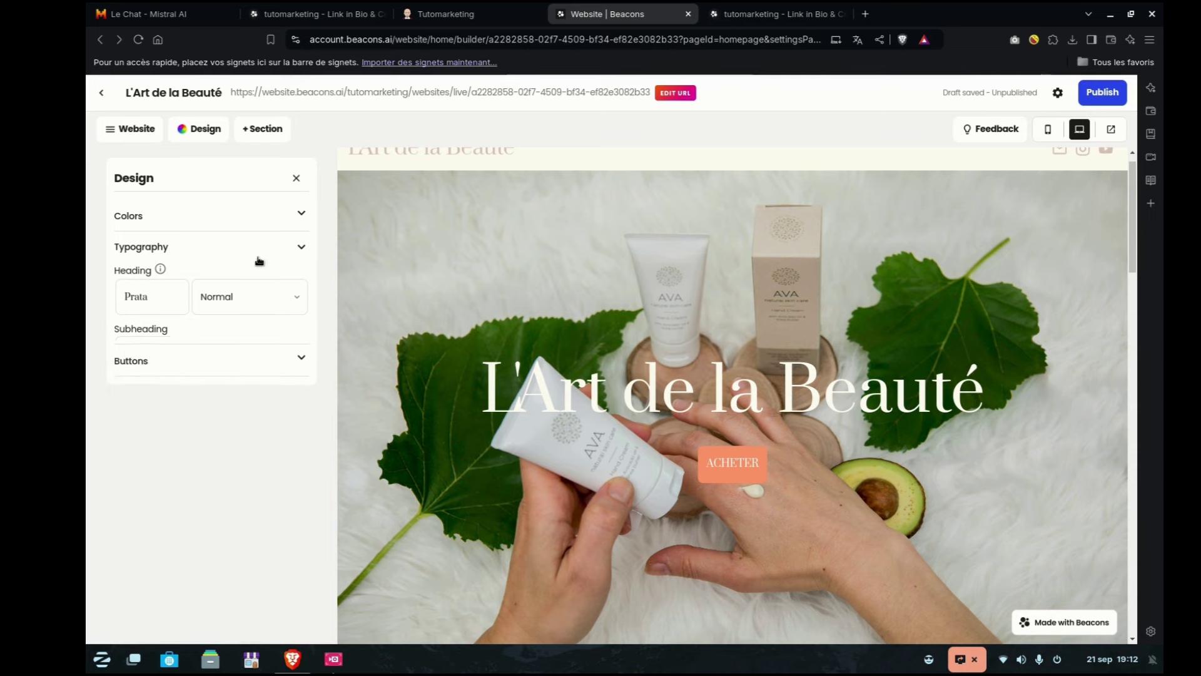
pyautogui.click(302, 279)
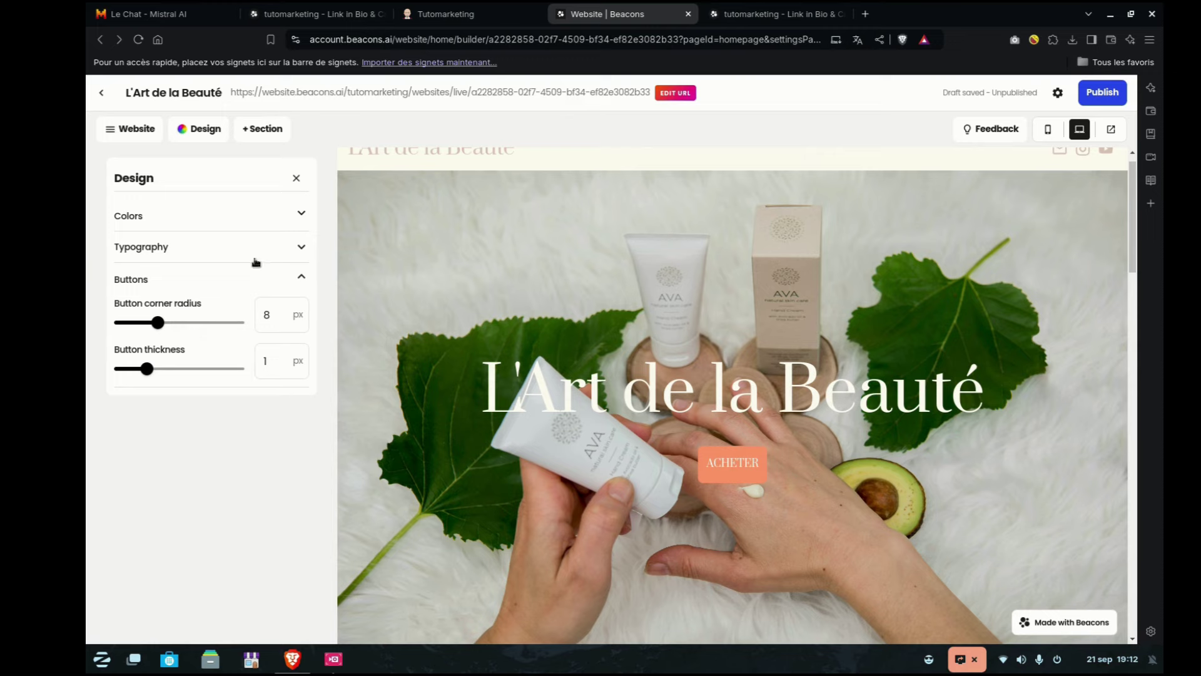
pyautogui.click(299, 275)
pyautogui.click(296, 177)
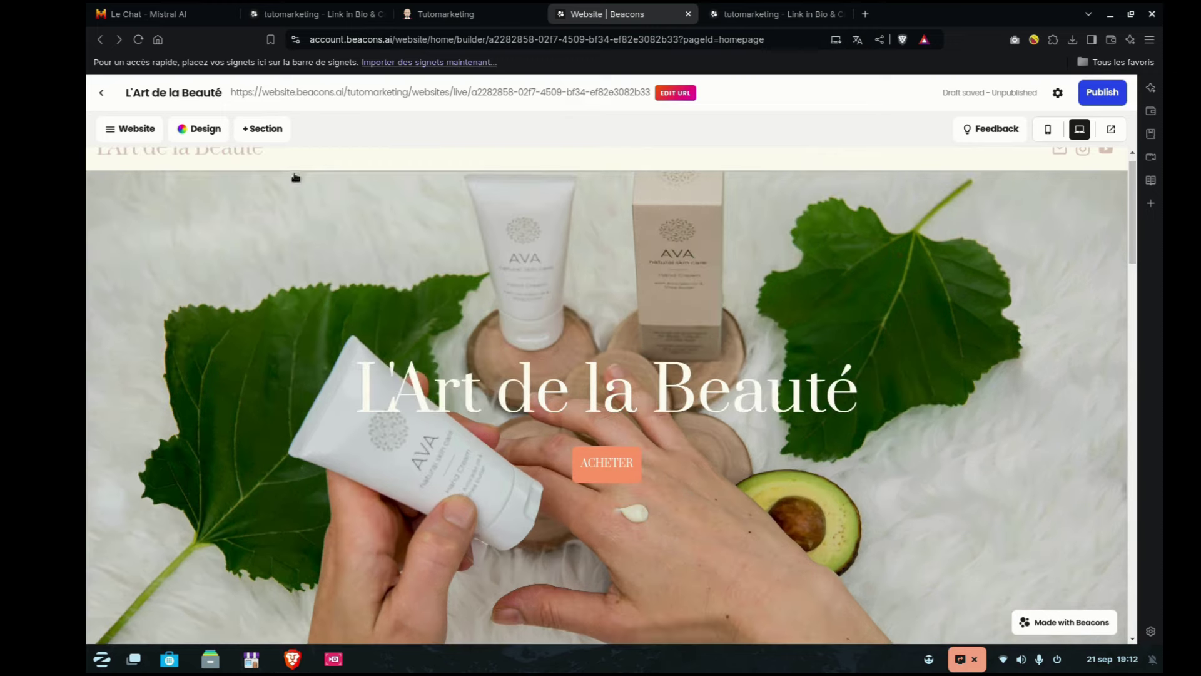
# - Open Column 1 of the orange "shop my favorites" content section below the hero for editing
pyautogui.scroll(-5, 1086, 329)
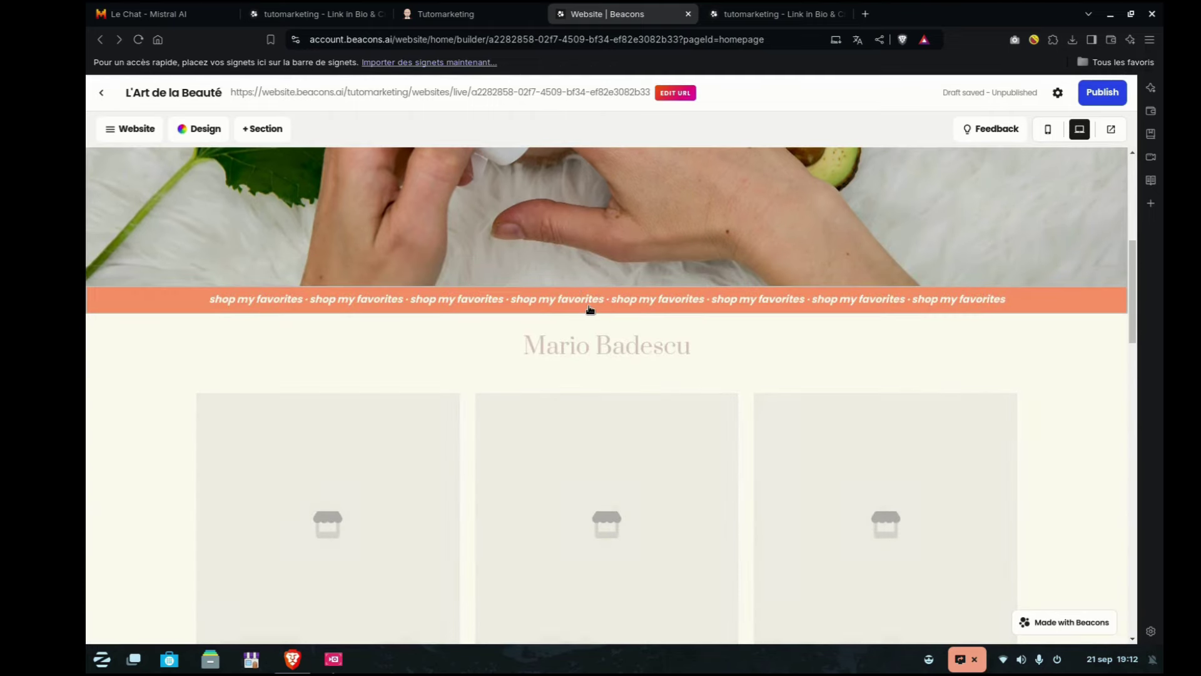
pyautogui.click(580, 307)
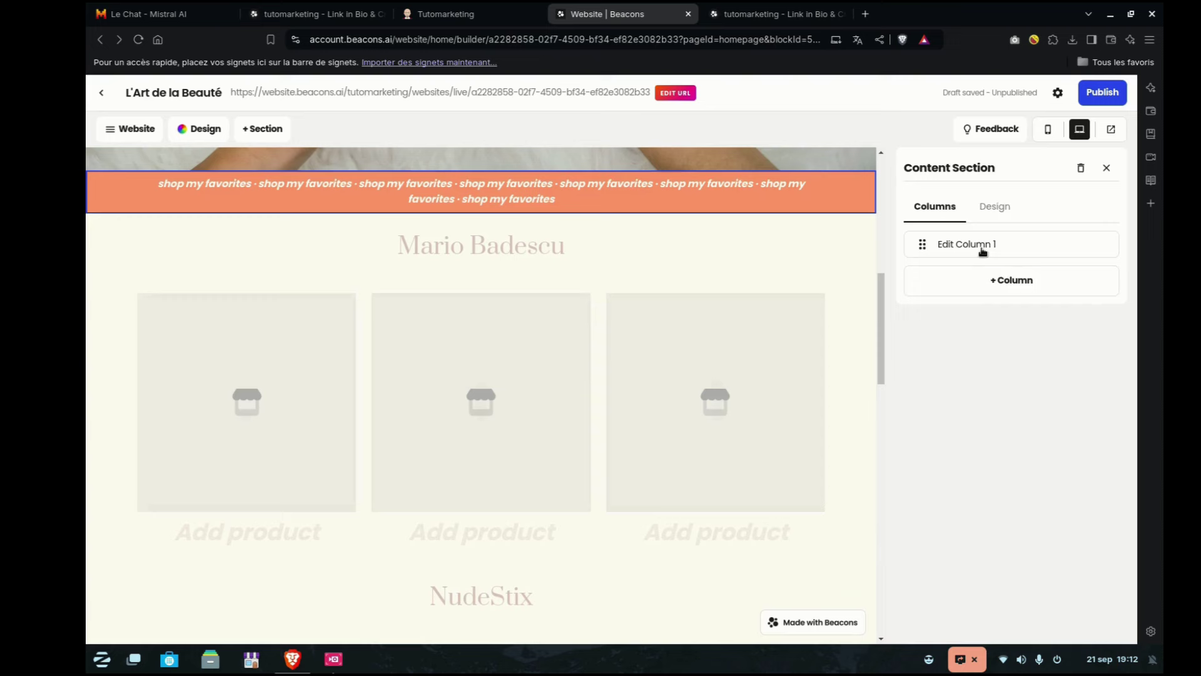
pyautogui.click(984, 250)
pyautogui.click(984, 251)
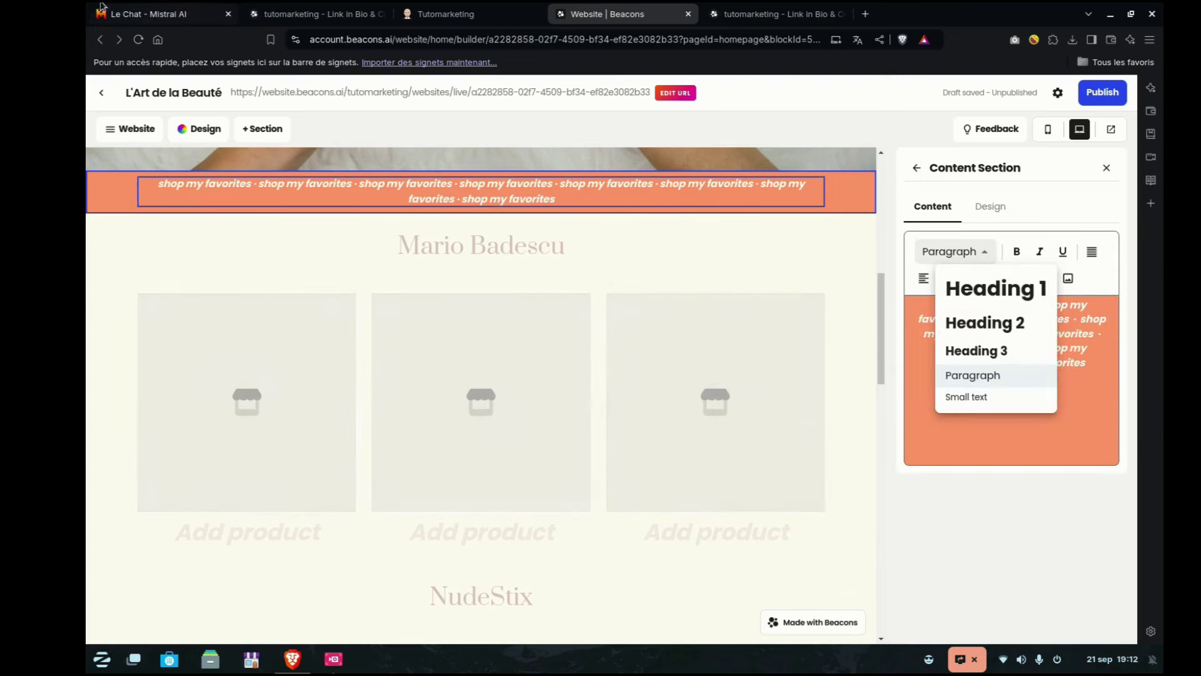
# - Switch to Le Chat, copy the short "L'Art de la Beauté" SEO description, and return to the Beacons website editor
pyautogui.click(119, 14)
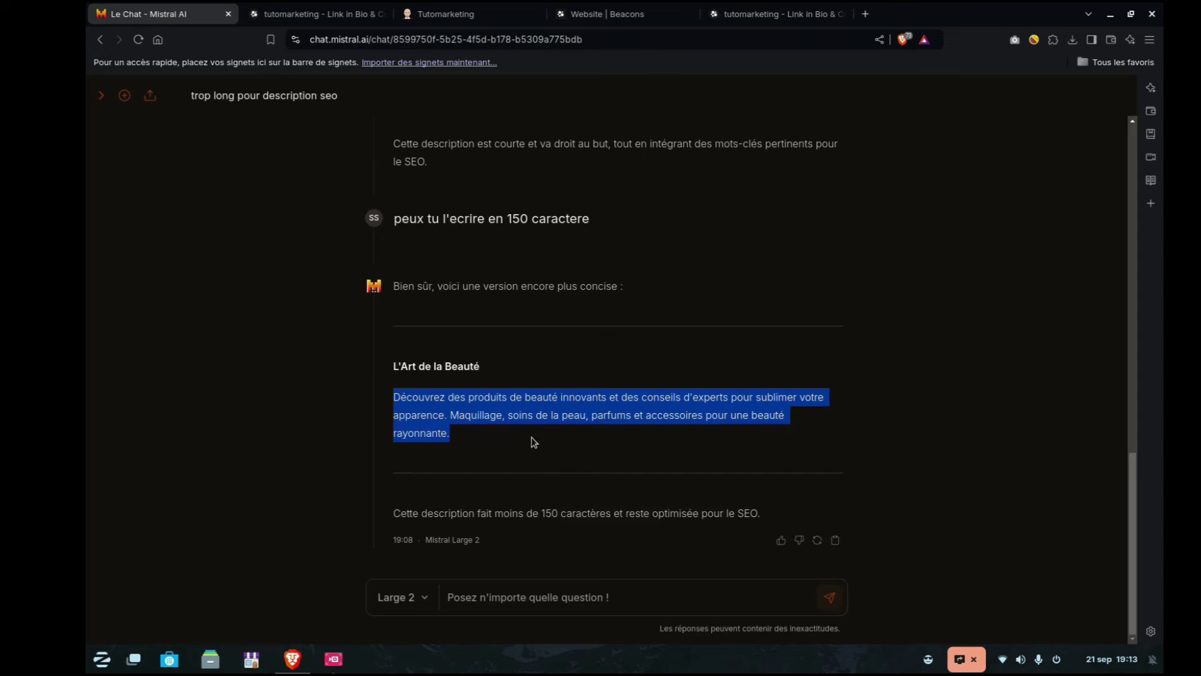
pyautogui.rightClick(531, 405)
pyautogui.click(563, 415)
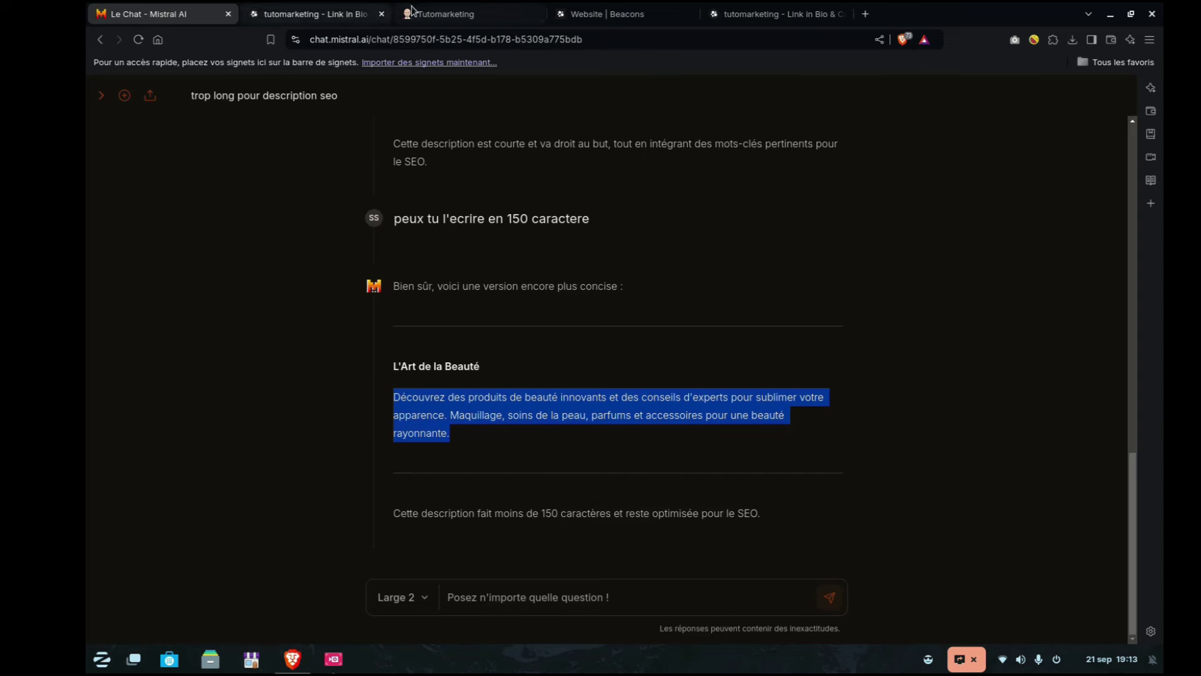
pyautogui.click(601, 14)
# - Replace the "shop my favorites" banner text with the copied description beginning "Découvrez des produits de beauté innovants et des conseils d'experts"
pyautogui.click(1020, 370)
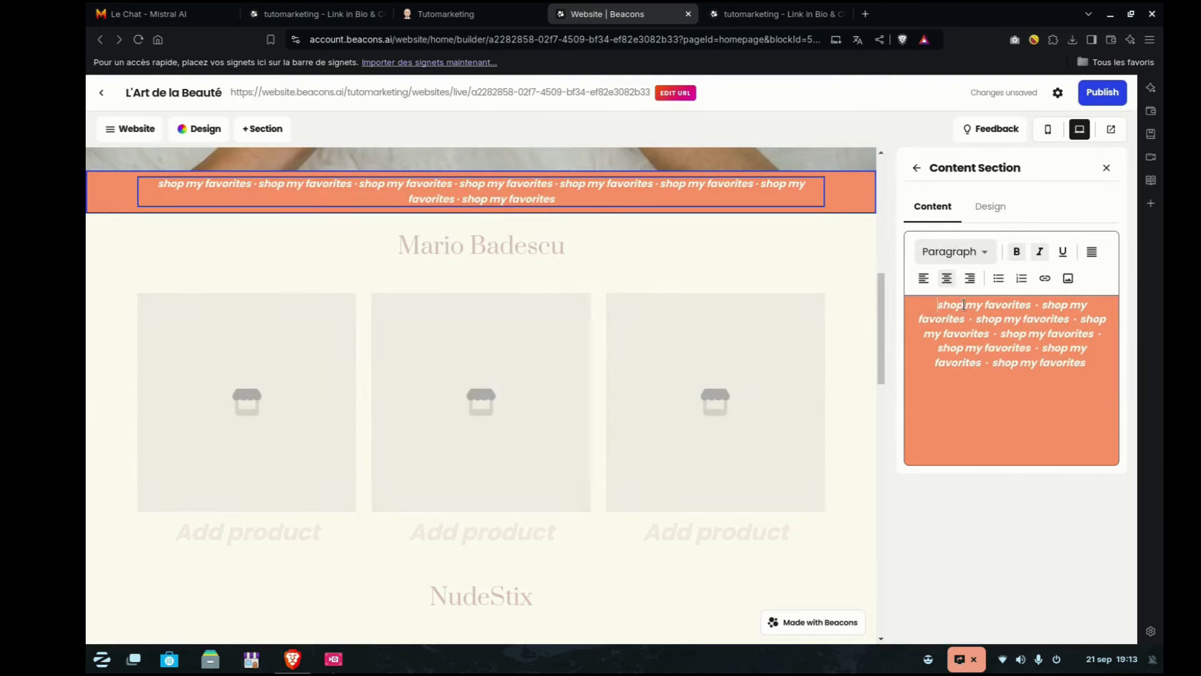
pyautogui.moveTo(938, 306); pyautogui.dragTo(1081, 379)
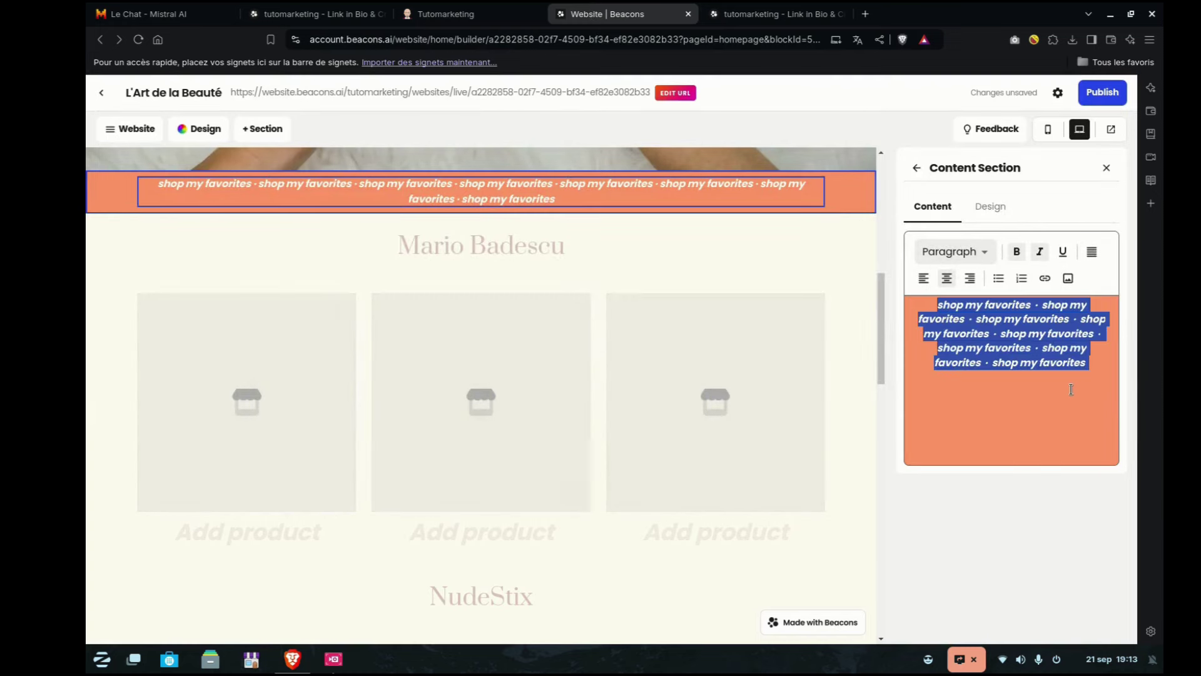
pyautogui.write("Découvrez des produits de beauté innovants et des conseils d'experts pour sublimer votre apparence. Maquillage, soins de la peau, parfums et accessoires pour une beauté rayonnante.")
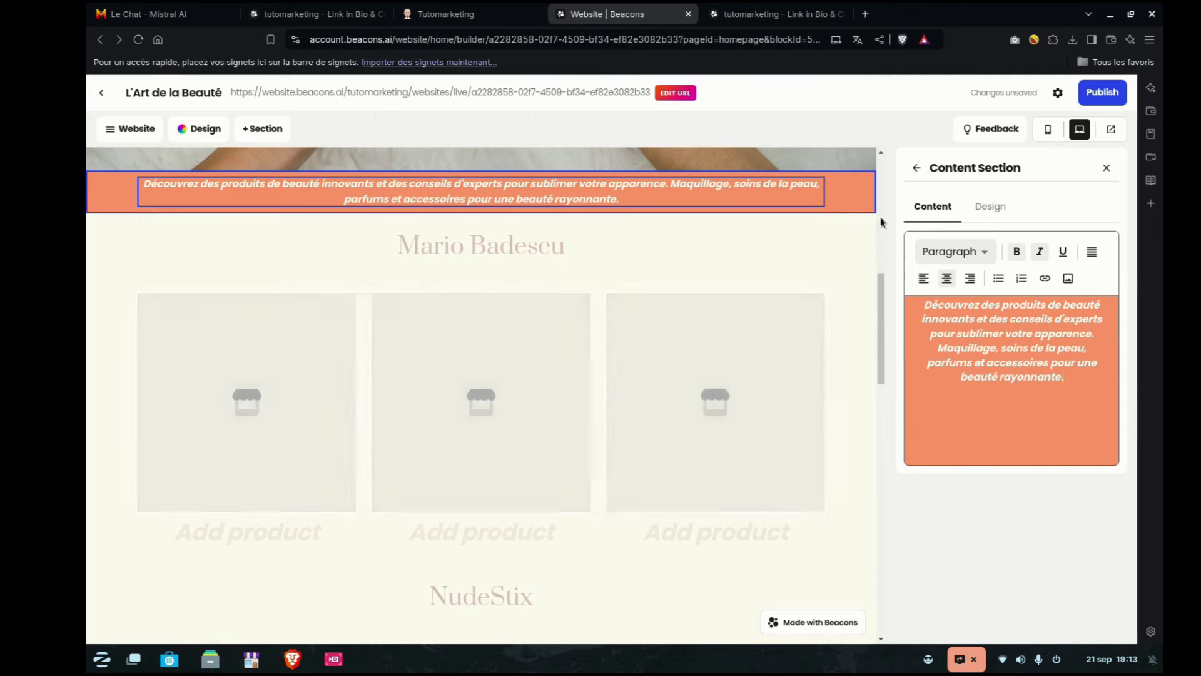
pyautogui.scroll(-5, 555, 375)
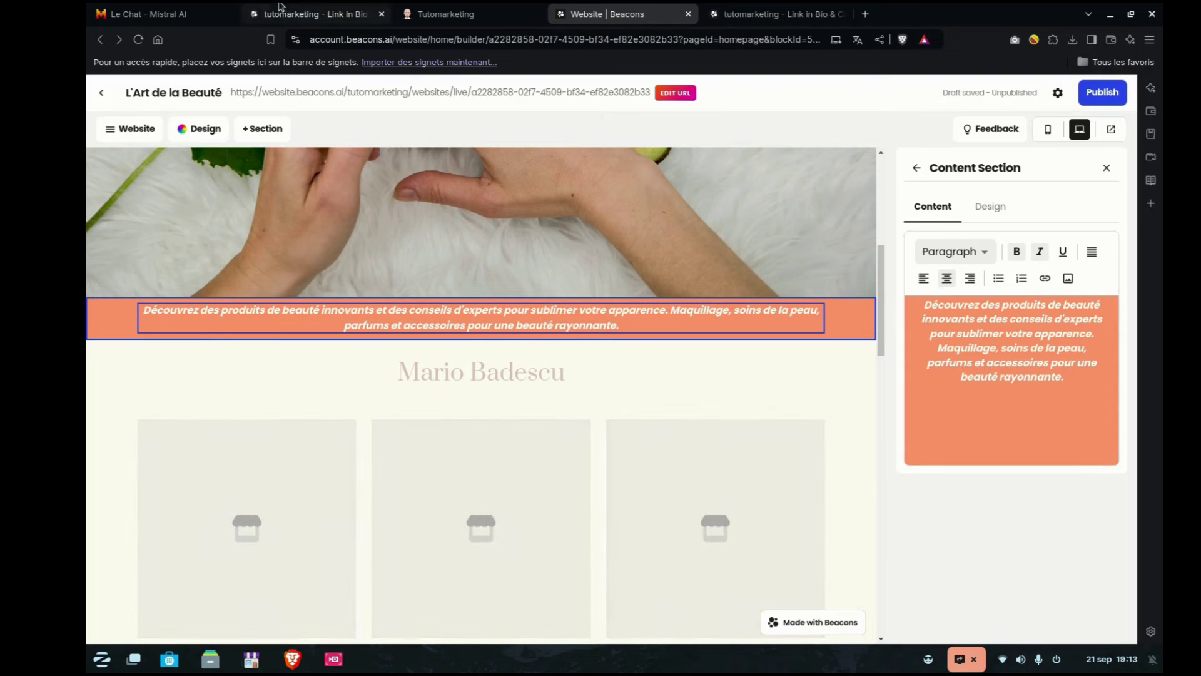
# - Open the Mario Badescu store section's settings, and ask Le Chat "peux tu me donner une liste de marque pour les peaux"
pyautogui.click(663, 391)
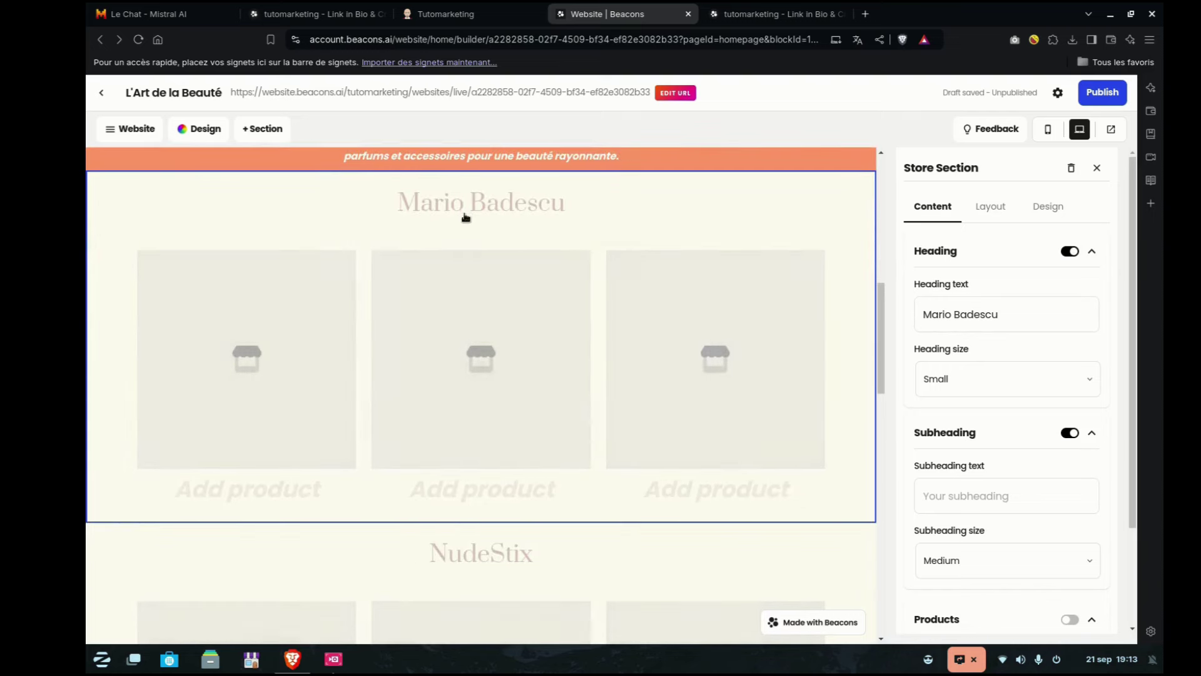
pyautogui.click(144, 14)
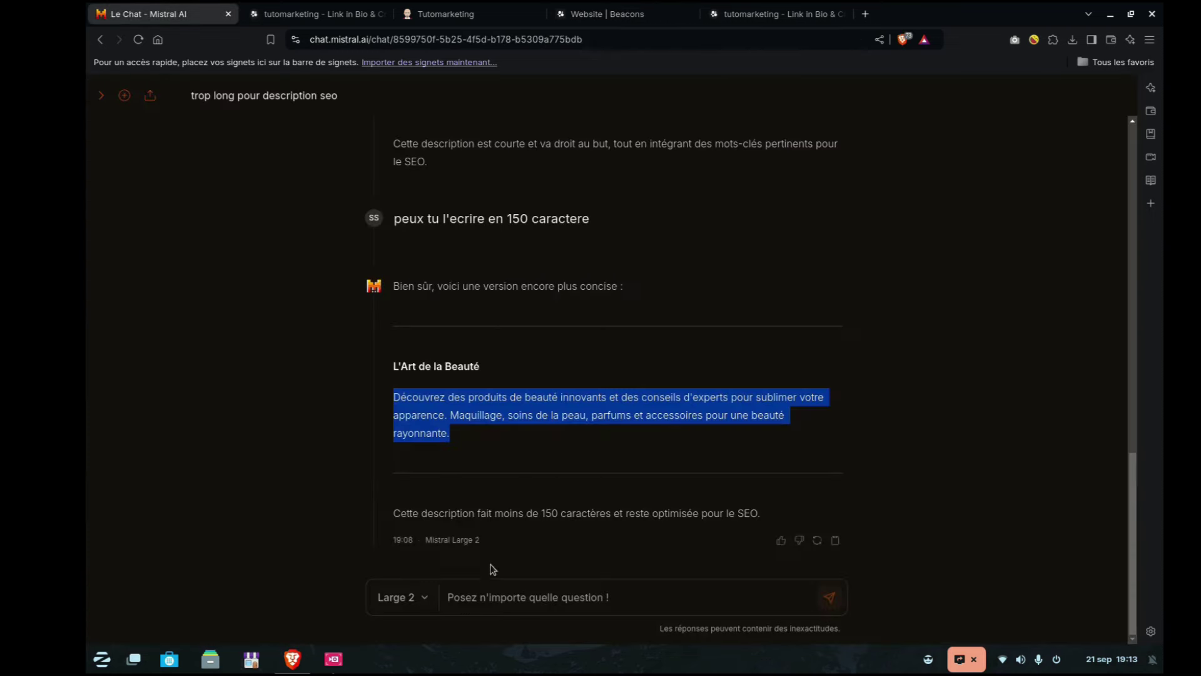
pyautogui.click(473, 599)
pyautogui.write('p')
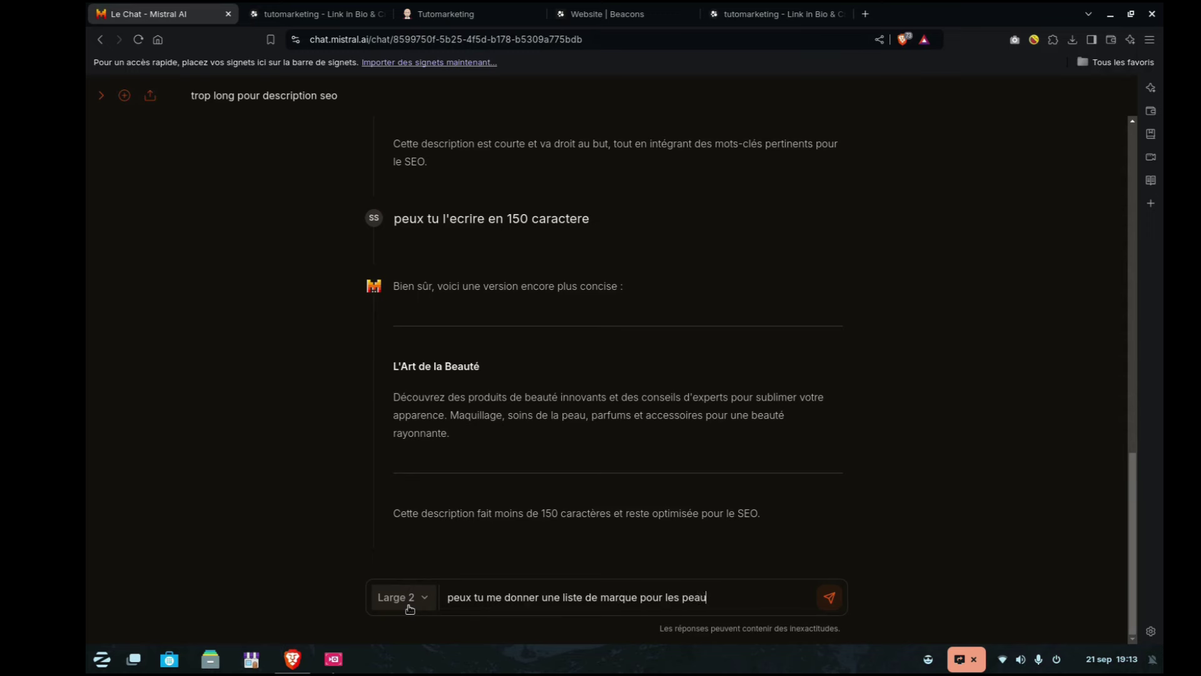
pyautogui.write('x')
pyautogui.press('Return')
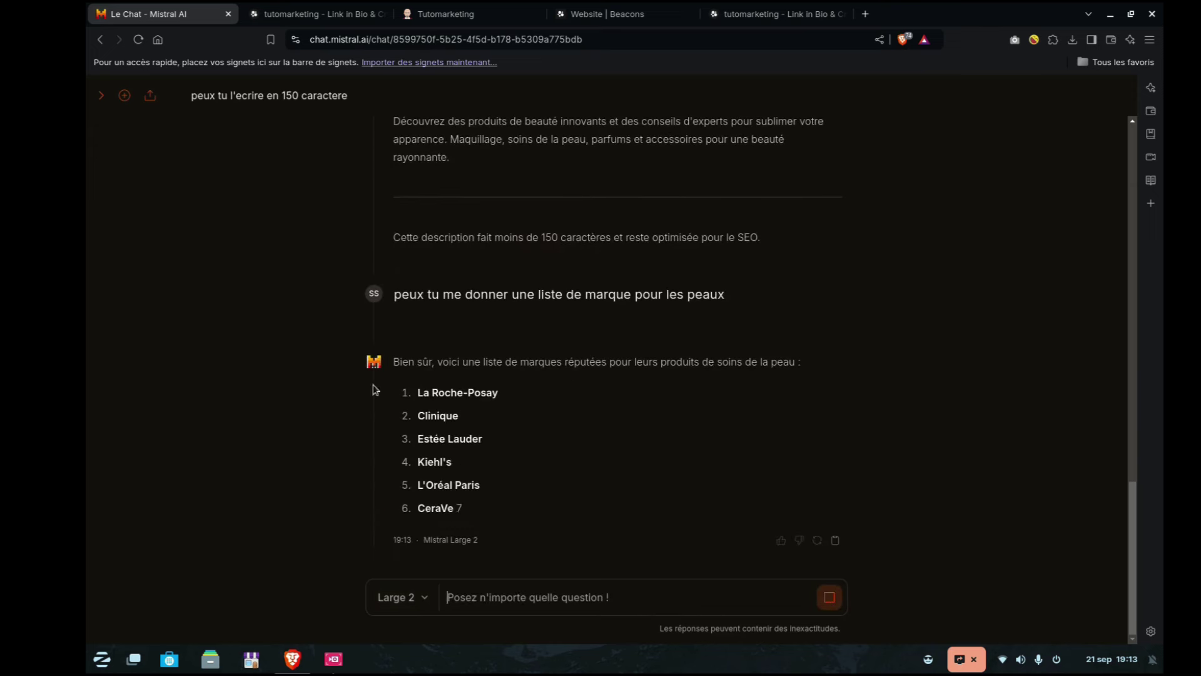
# - Copy "La Roche-Posay" from Le Chat's brand list and set it as the Beacons store section's heading text
pyautogui.scroll(4, 509, 402)
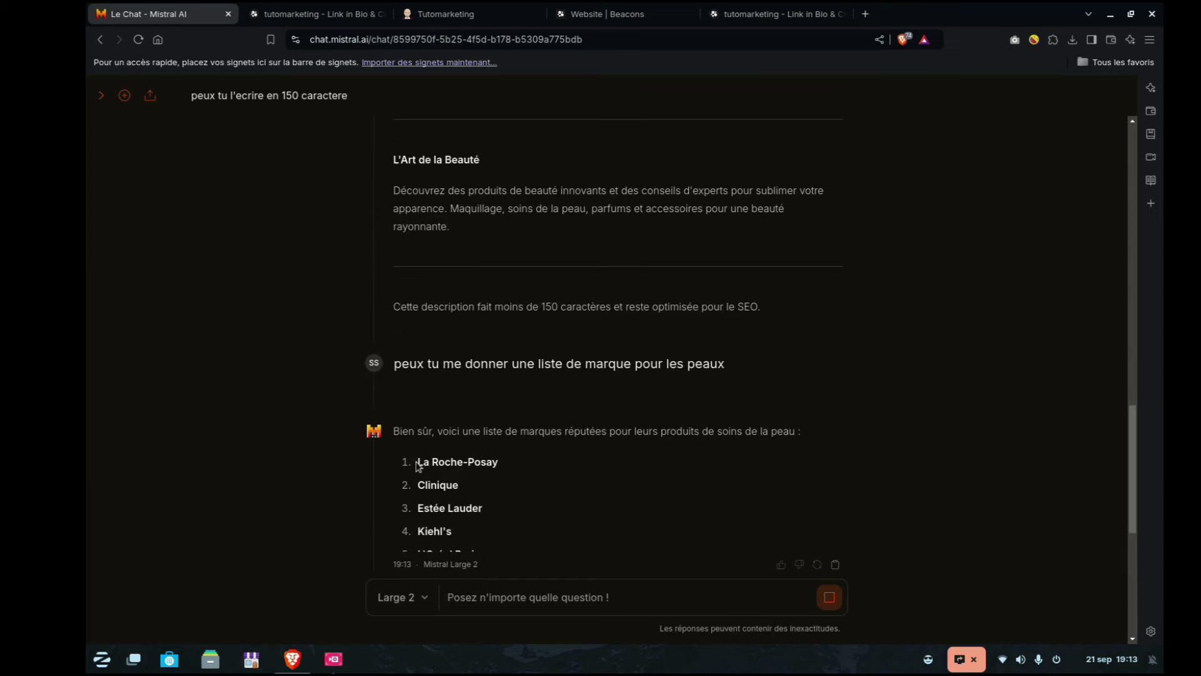
pyautogui.moveTo(418, 466); pyautogui.dragTo(500, 477)
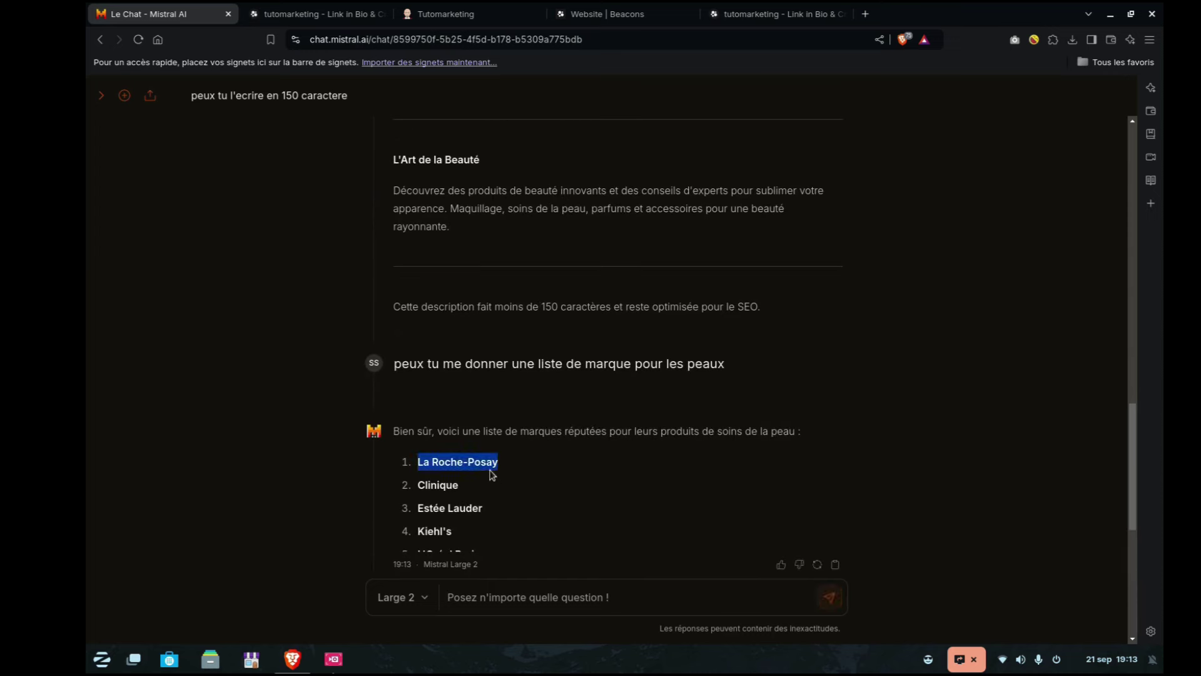
pyautogui.rightClick(492, 474)
pyautogui.click(509, 477)
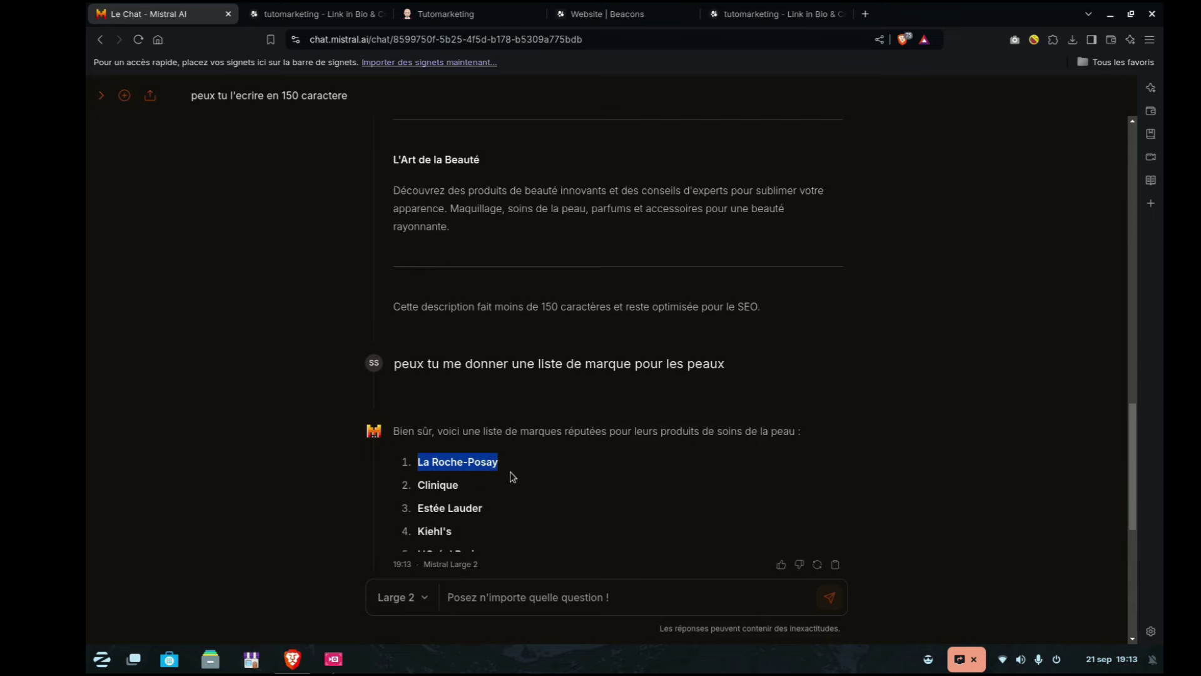
pyautogui.click(613, 13)
pyautogui.tripleClick(990, 319)
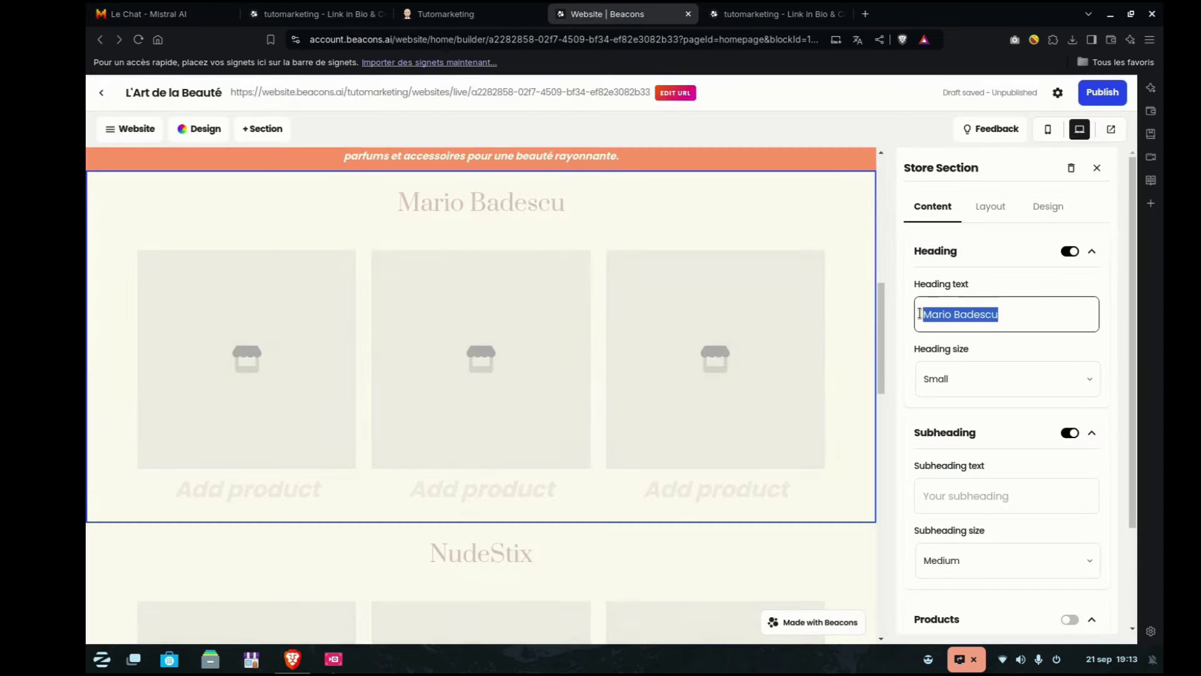
pyautogui.rightClick(957, 314)
pyautogui.click(758, 372)
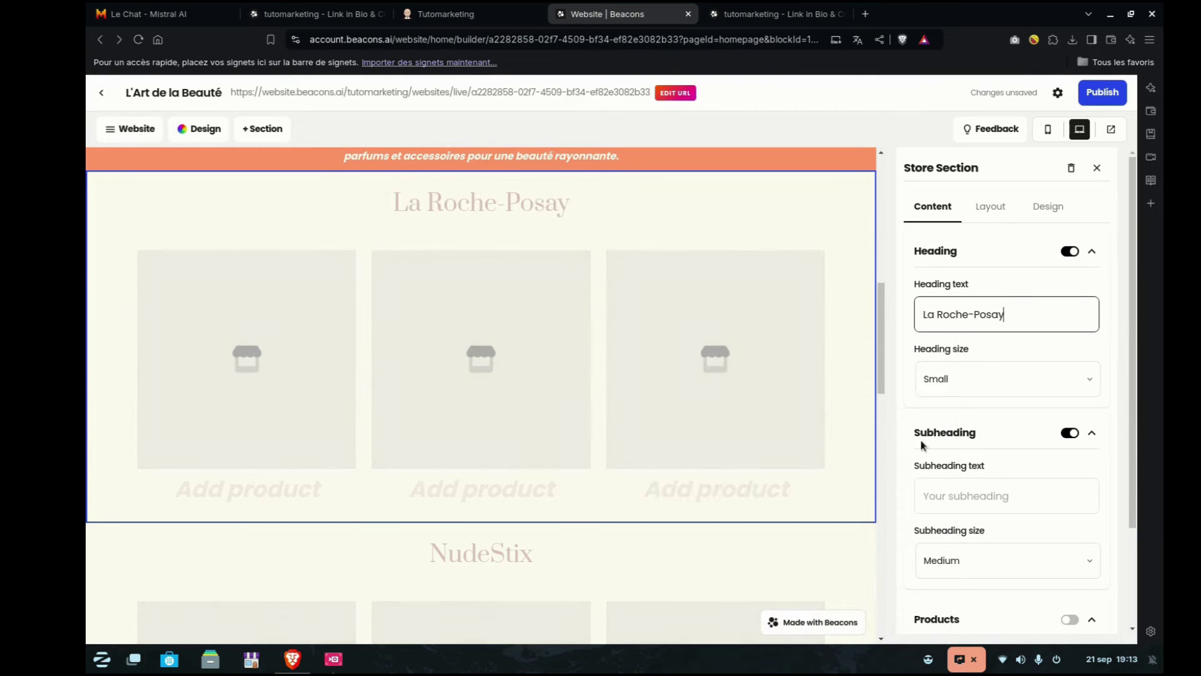
# - Add the 30 € La Roche-Posay product from My Products to the store section
pyautogui.scroll(-2, 959, 415)
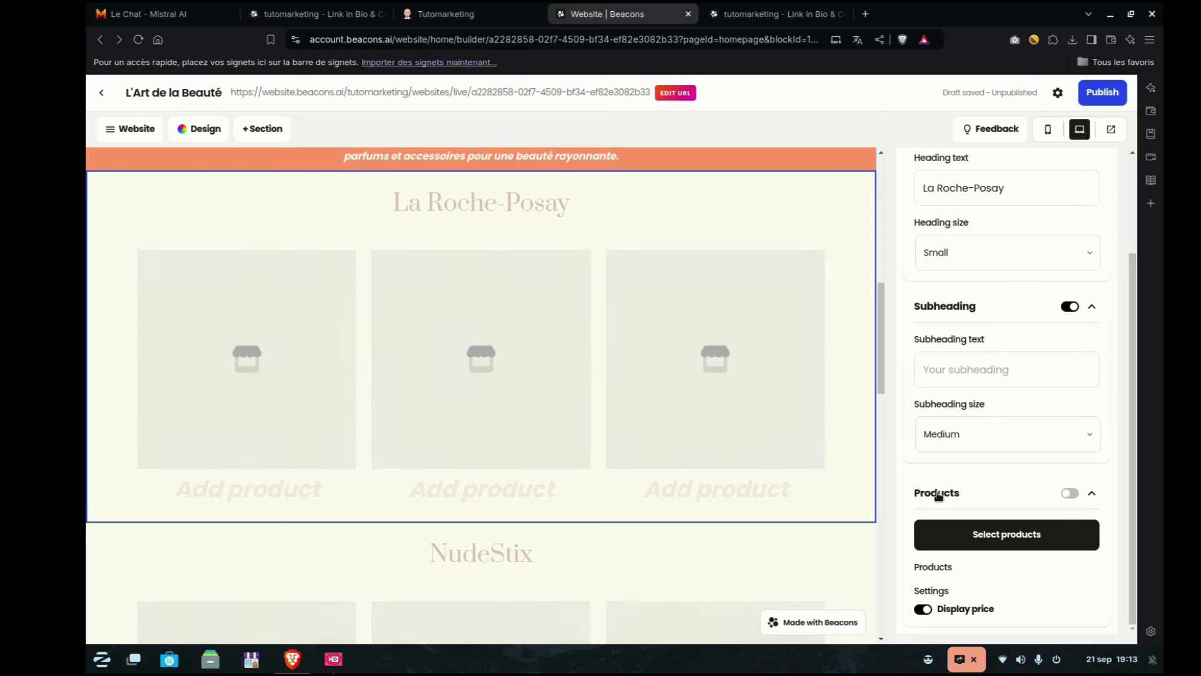
pyautogui.click(1007, 538)
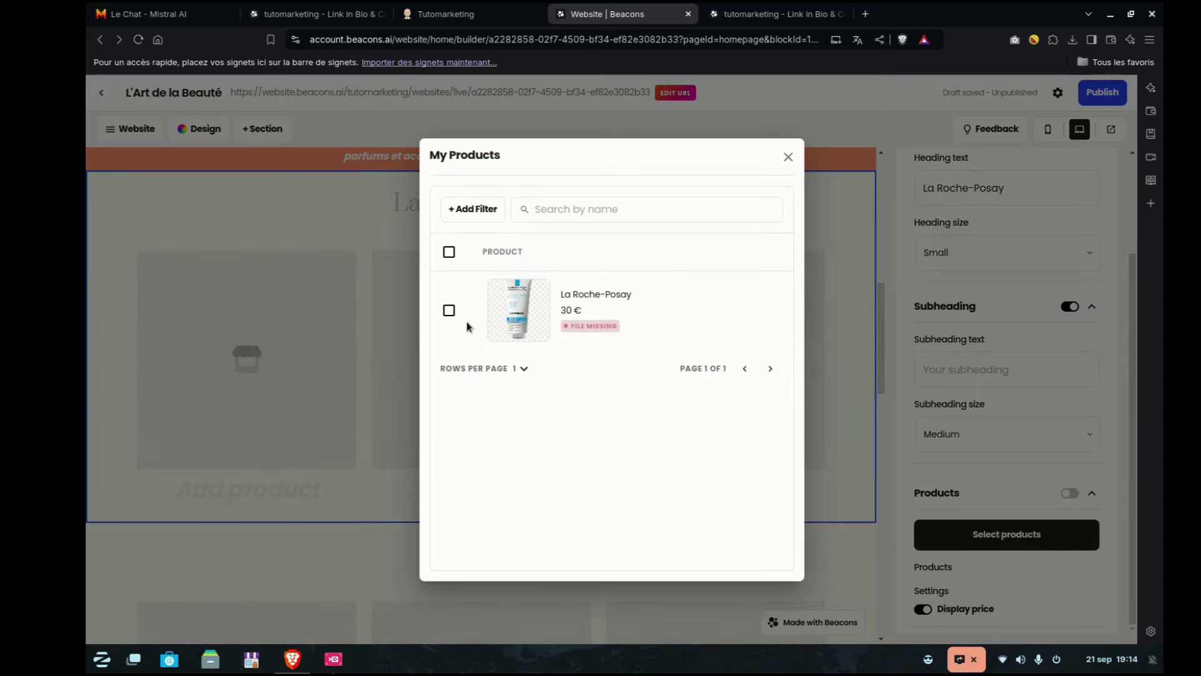
pyautogui.click(449, 311)
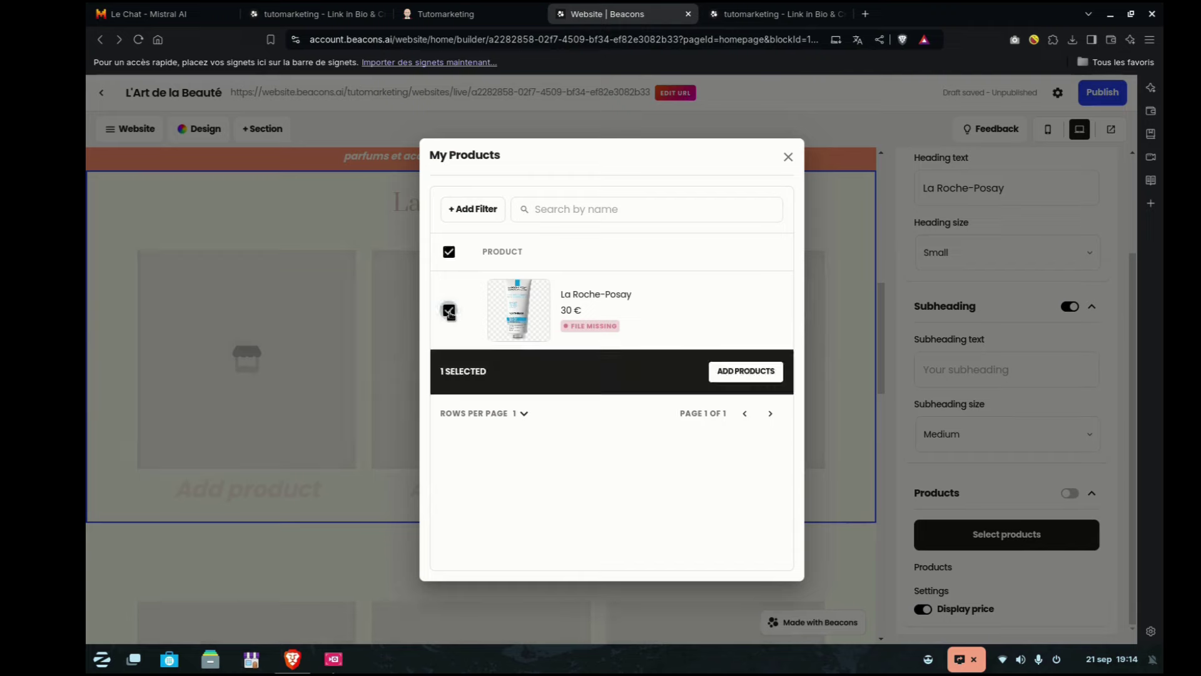
pyautogui.click(749, 372)
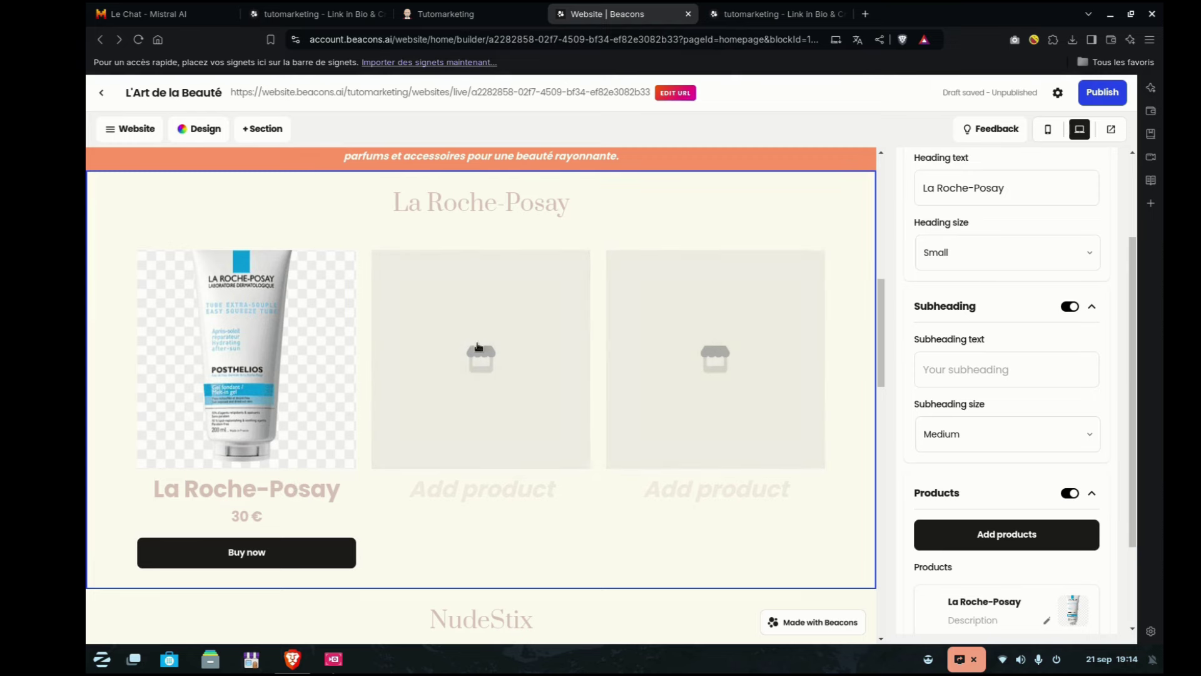
# - Search Google in a new browser tab for "La Roche-Posay" and switch to the image results
pyautogui.click(865, 14)
pyautogui.rightClick(360, 39)
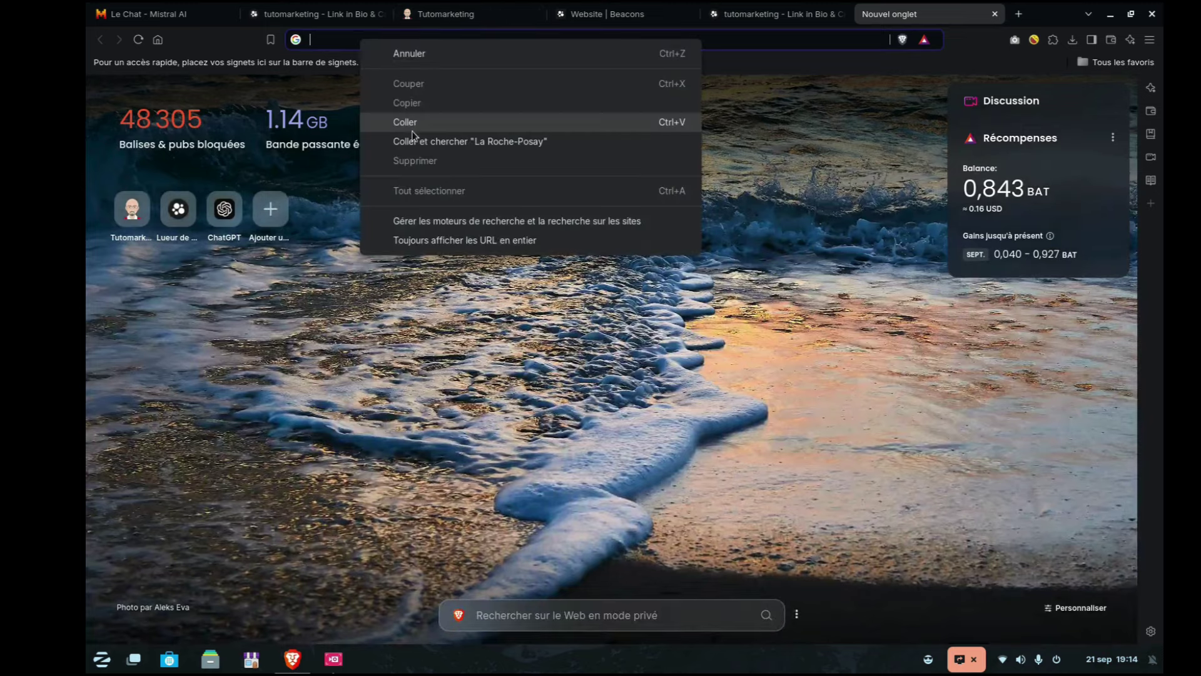
pyautogui.click(427, 120)
pyautogui.press('Return')
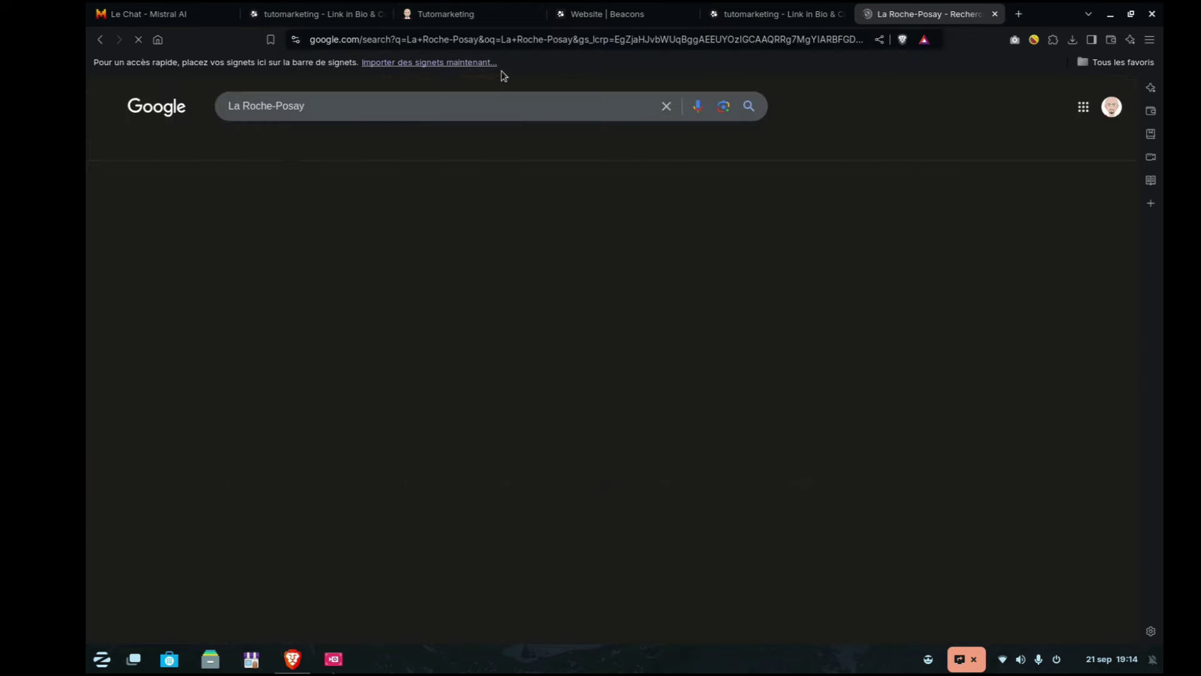
pyautogui.click(323, 149)
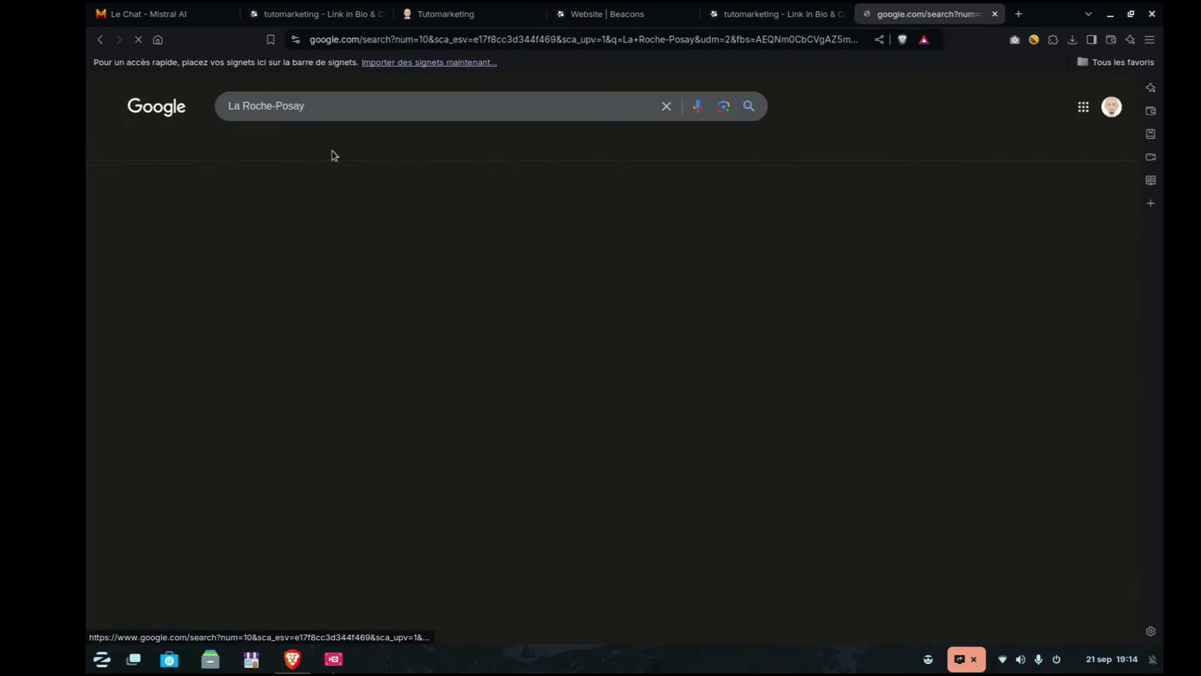
pyautogui.scroll(-3, 594, 418)
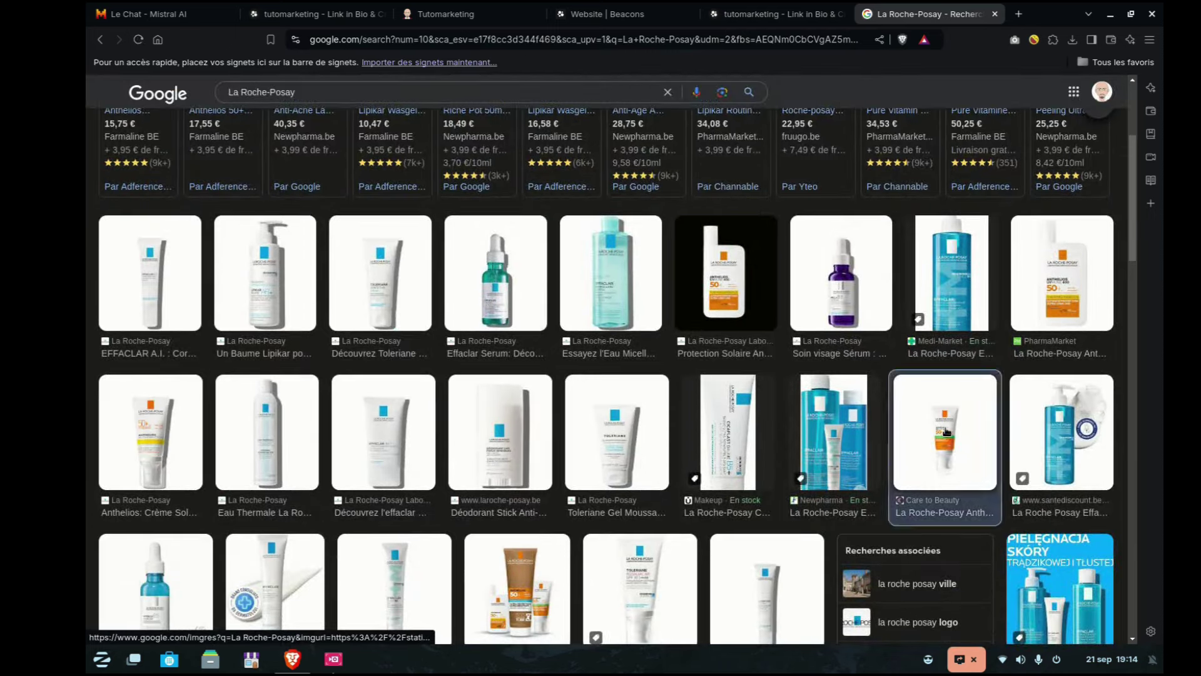
pyautogui.click(945, 433)
pyautogui.rightClick(907, 293)
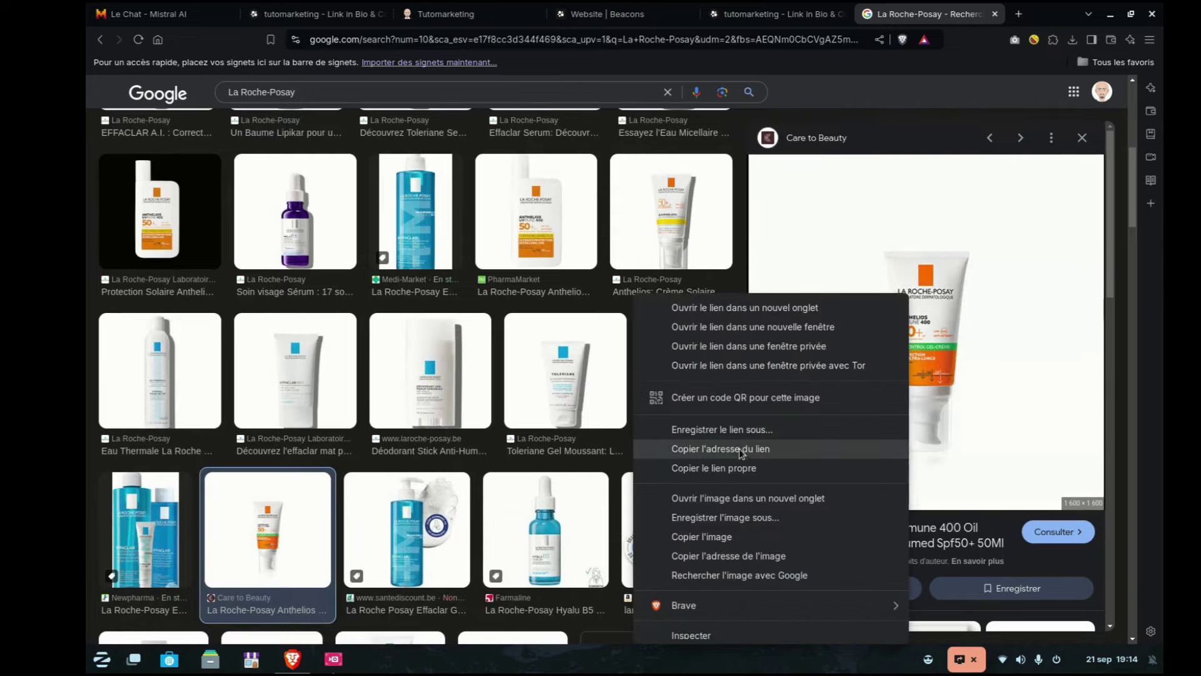
pyautogui.click(739, 517)
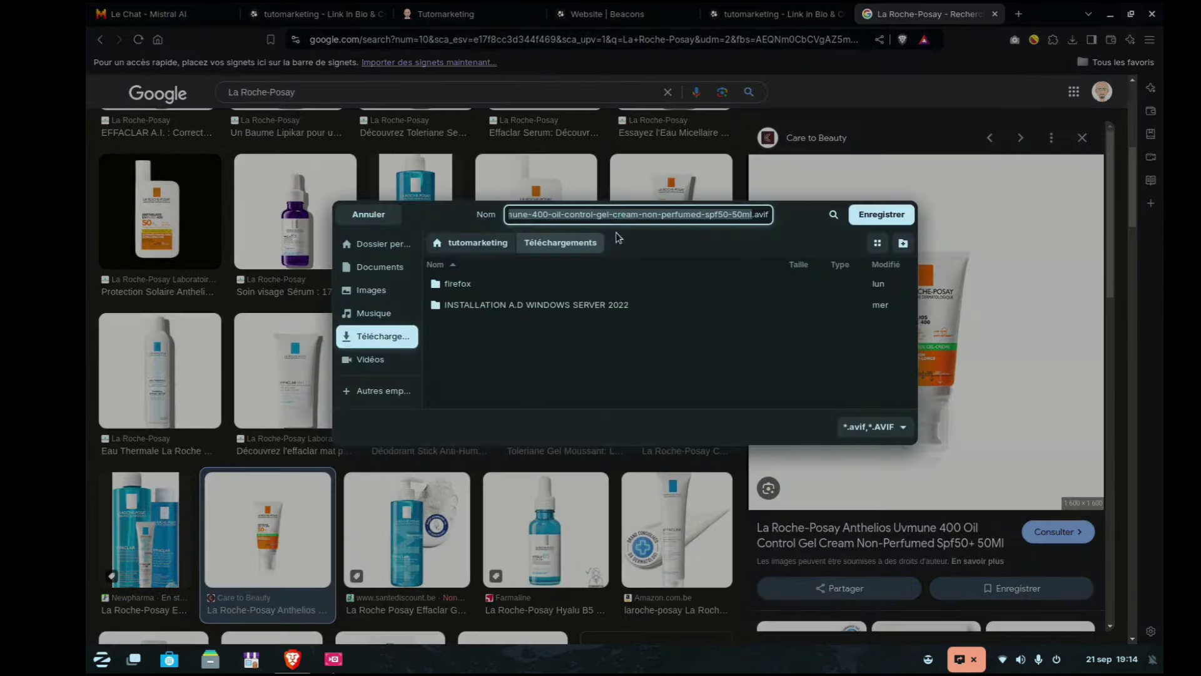
pyautogui.click(753, 220)
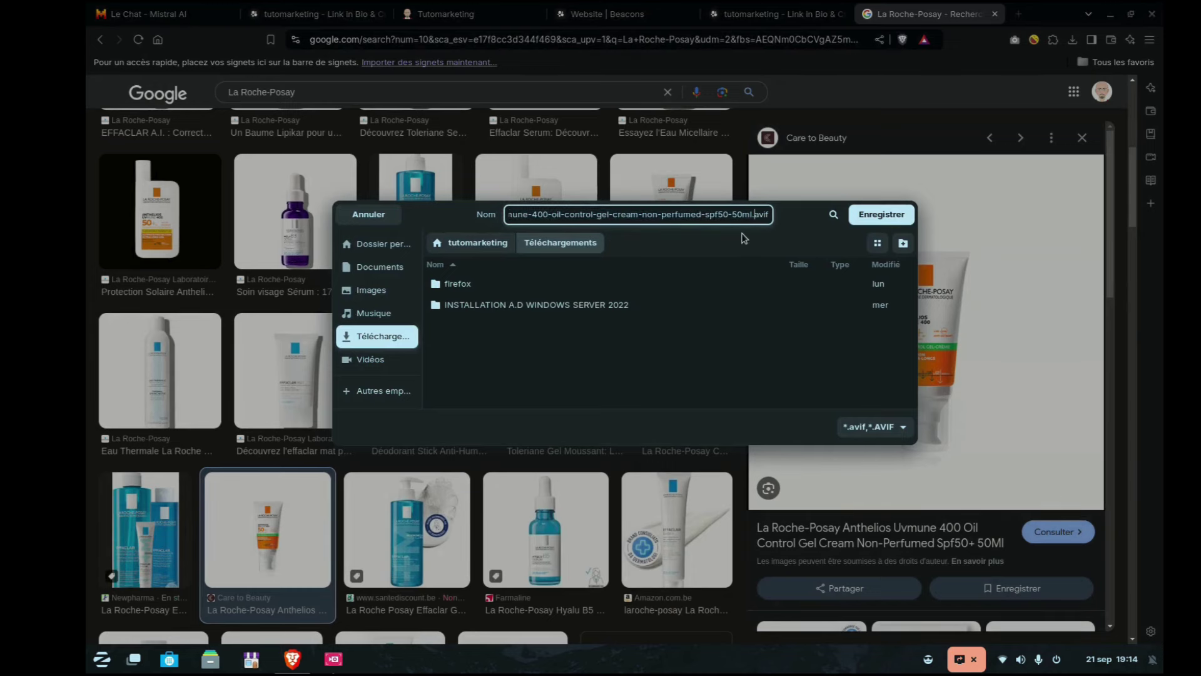
pyautogui.click(368, 214)
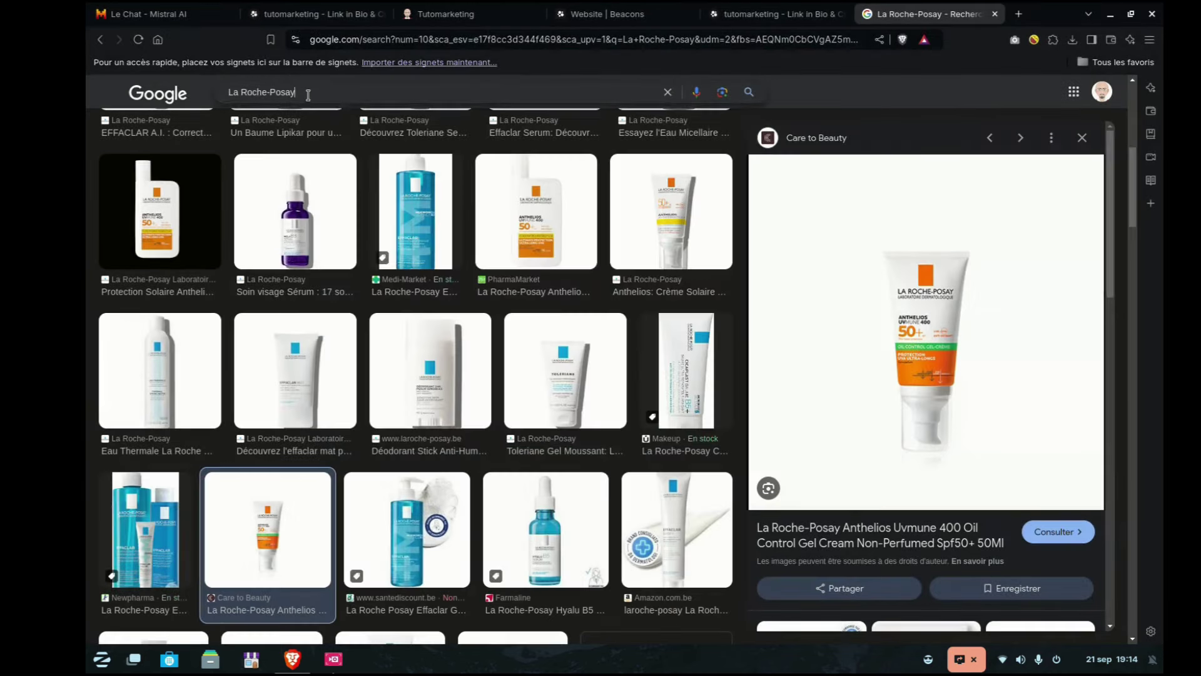
# - Search Google Images for "La Roche-Posay.png" and open the PngFind picture of the two Anthelios products in a new tab
pyautogui.click(313, 92)
pyautogui.write('.png')
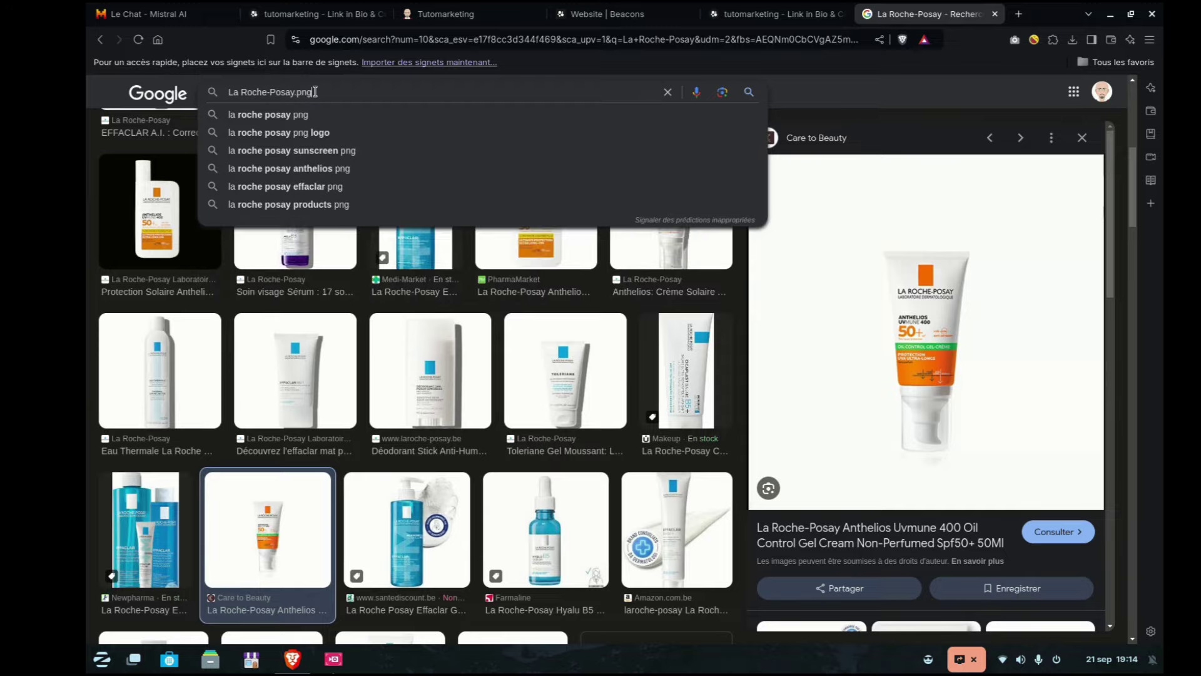
pyautogui.press('Return')
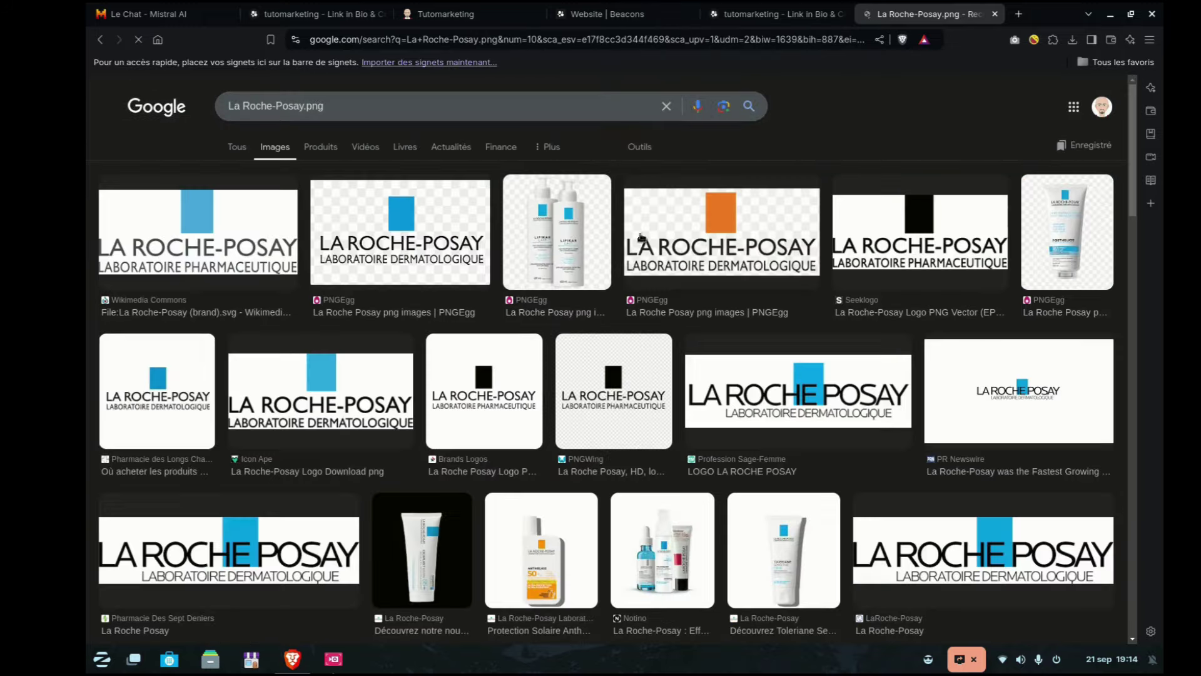
pyautogui.scroll(-7, 775, 265)
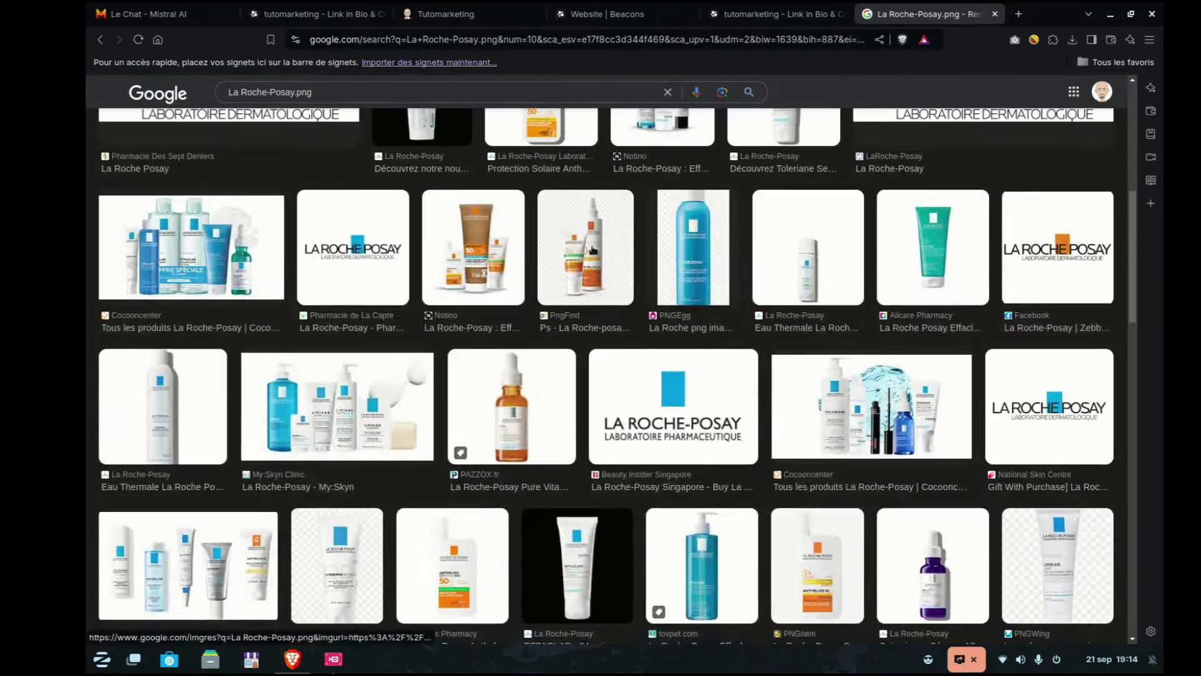
pyautogui.rightClick(614, 269)
pyautogui.click(625, 262)
pyautogui.hotkey('ctrl', 'Tab')
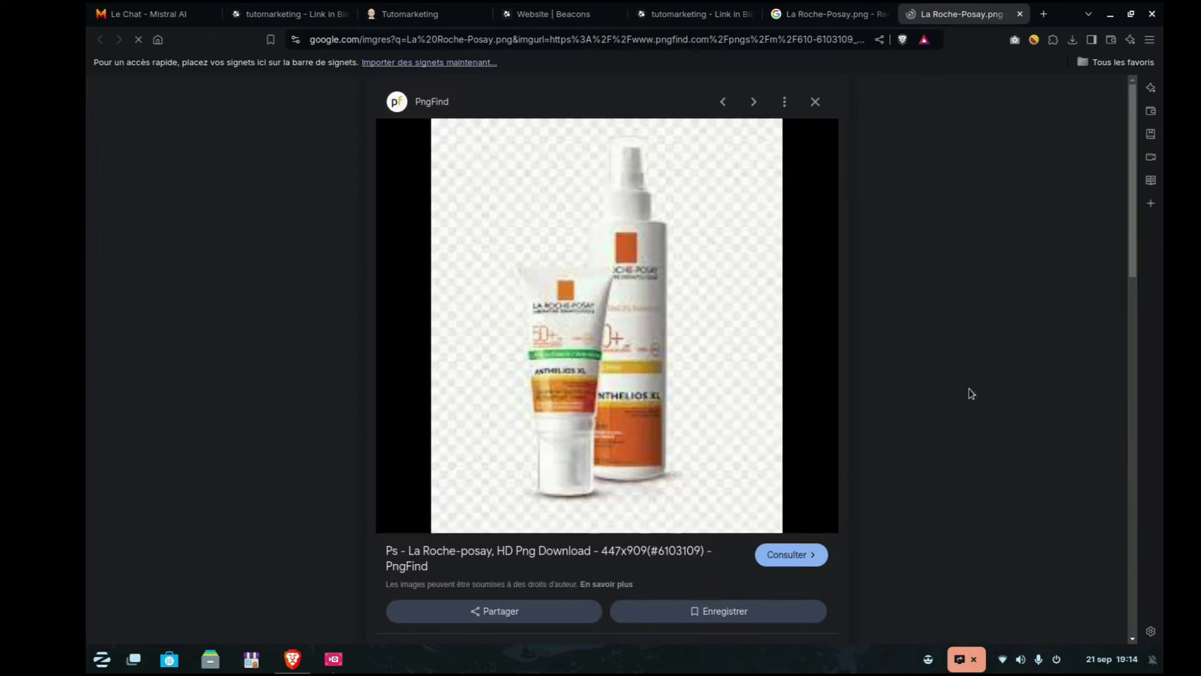
# - Save the PngFind Anthelios image to the Téléchargements folder as 2.png
pyautogui.rightClick(610, 313)
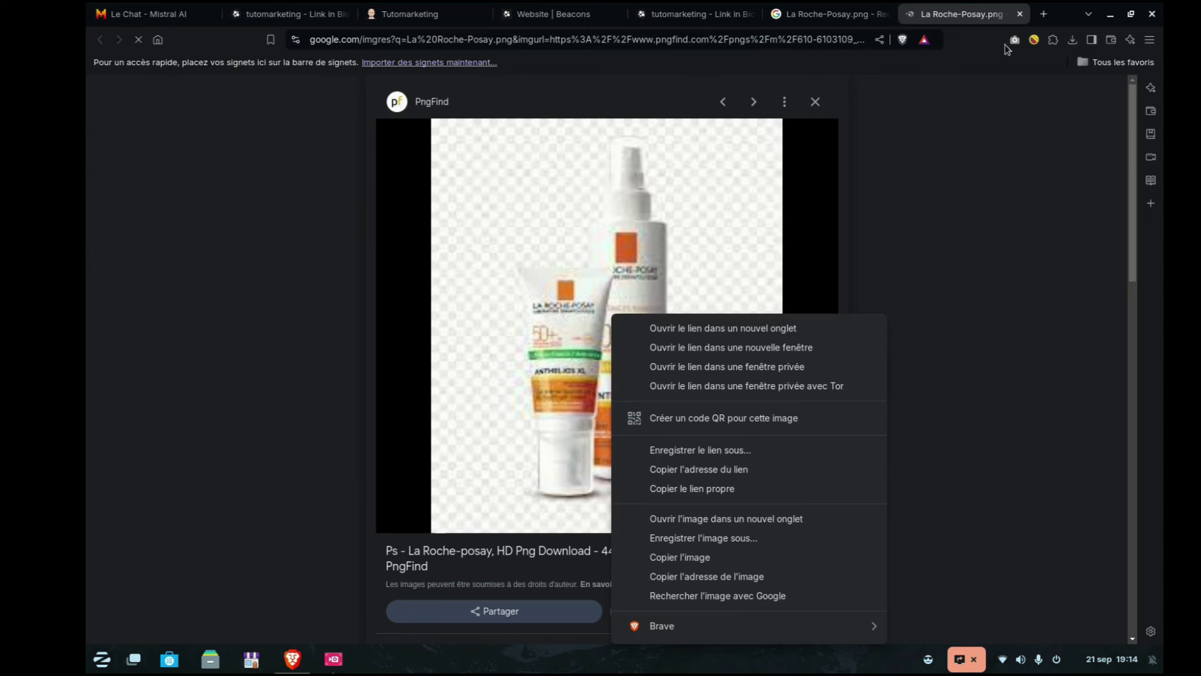
pyautogui.rightClick(588, 293)
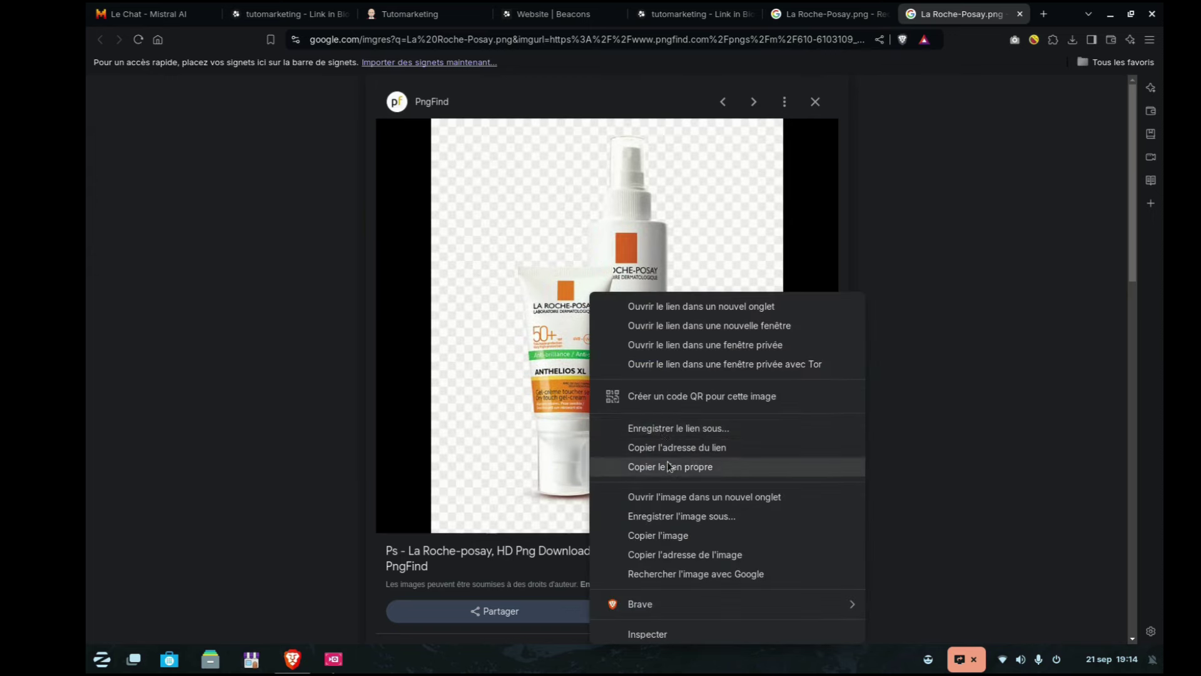
pyautogui.click(681, 516)
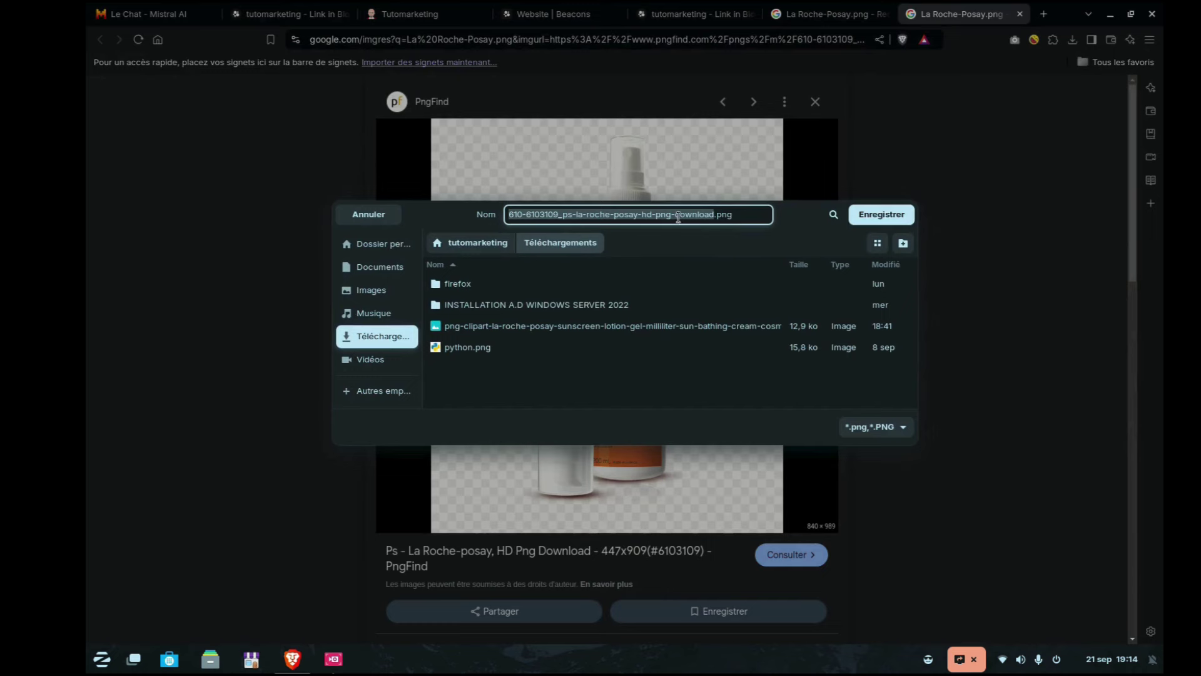
pyautogui.click(704, 219)
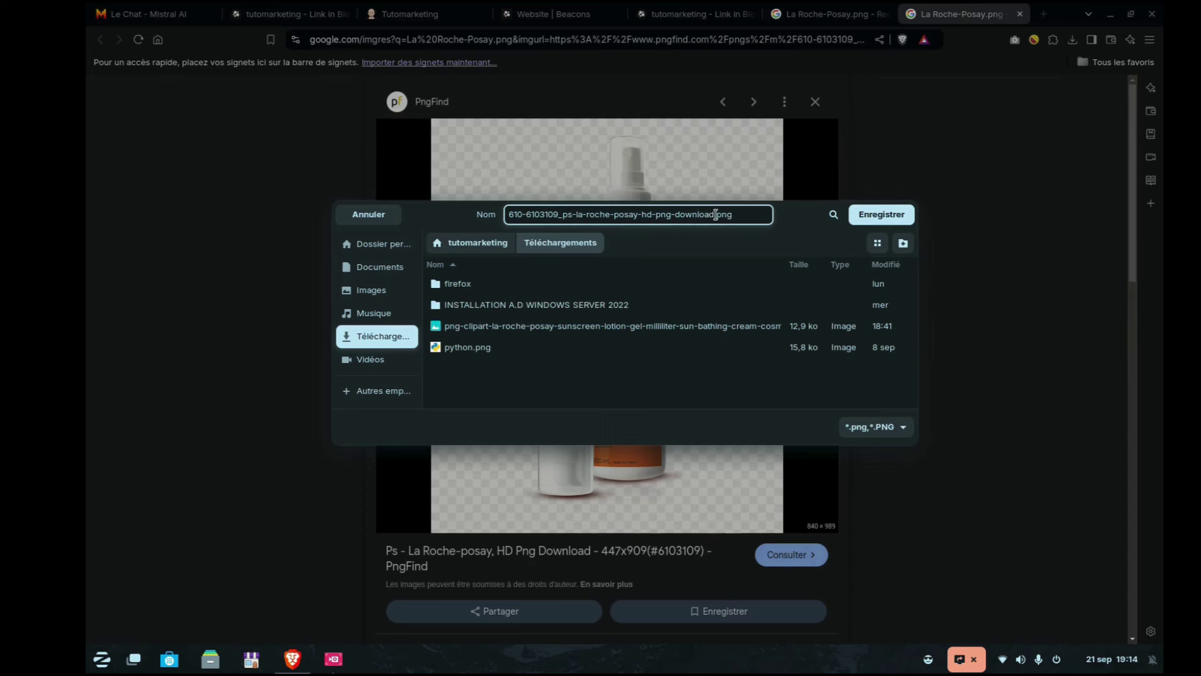
pyautogui.moveTo(716, 215); pyautogui.dragTo(428, 217)
pyautogui.write('2')
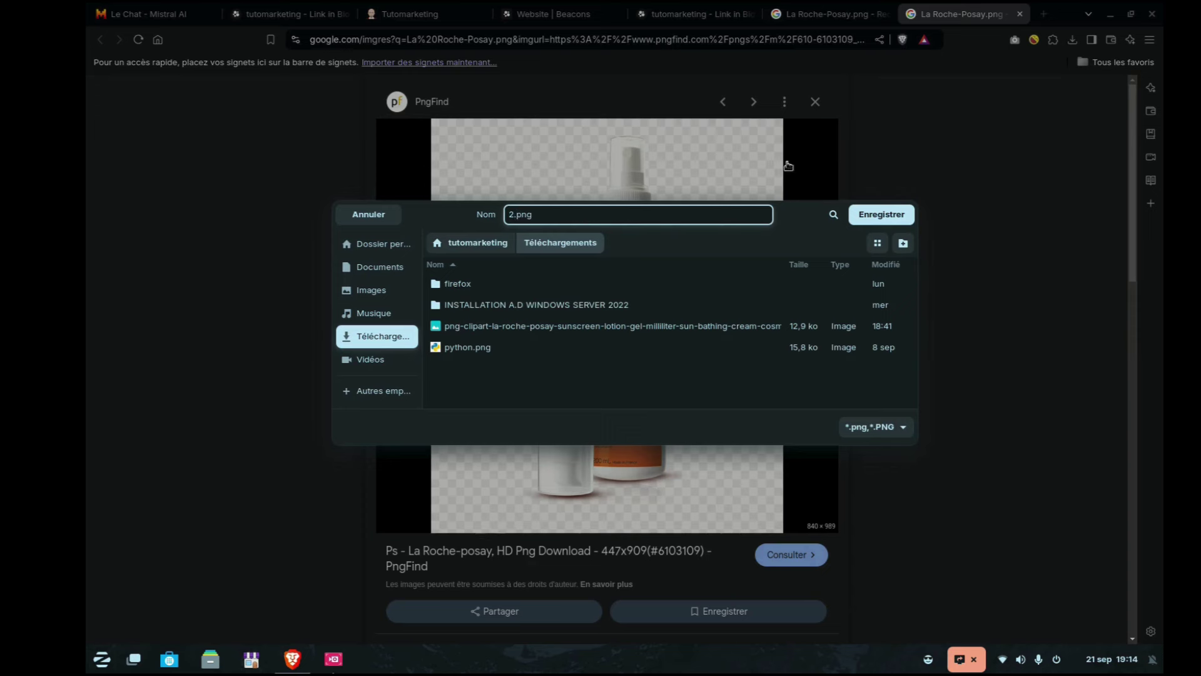
pyautogui.click(901, 213)
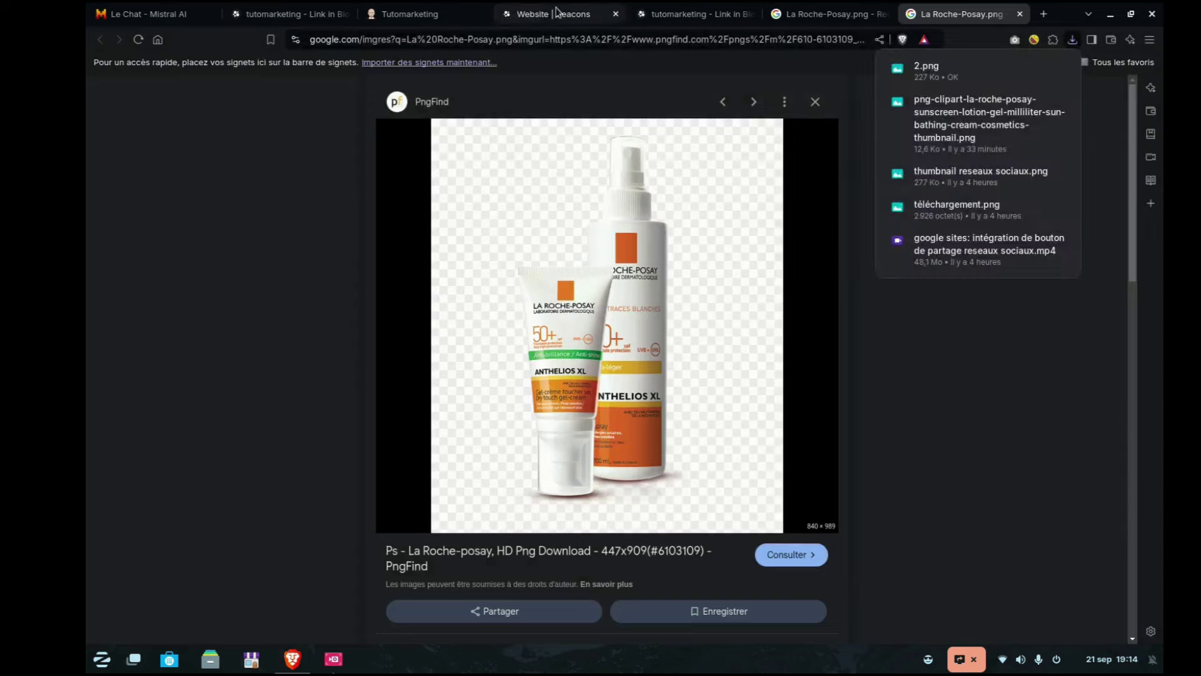
# - Switch to Beacons, publish the L'Art de la Beauté website without giving feedback, and open the store's product list
pyautogui.click(538, 13)
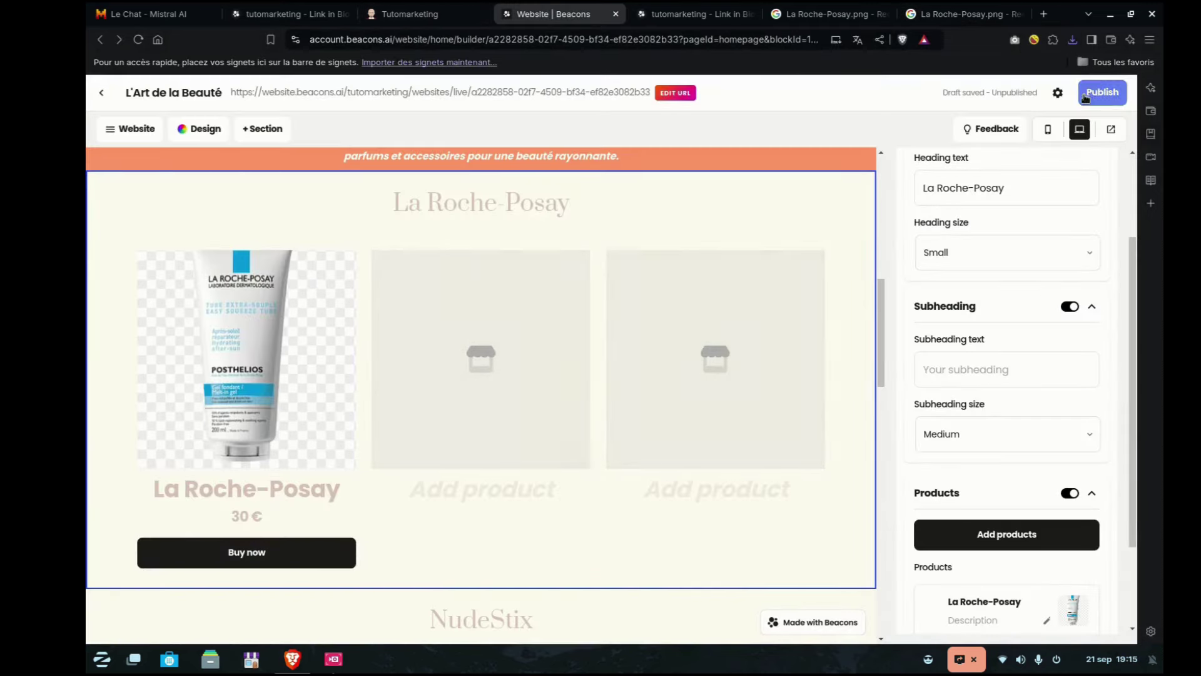
pyautogui.click(1104, 94)
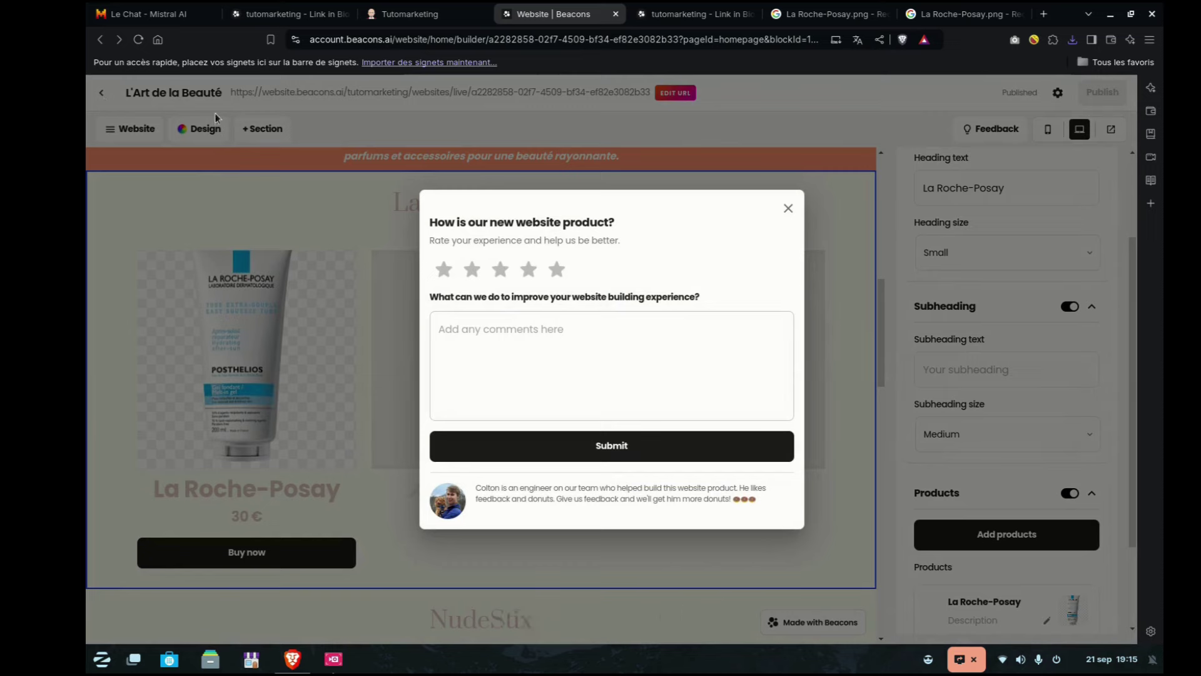
pyautogui.click(785, 209)
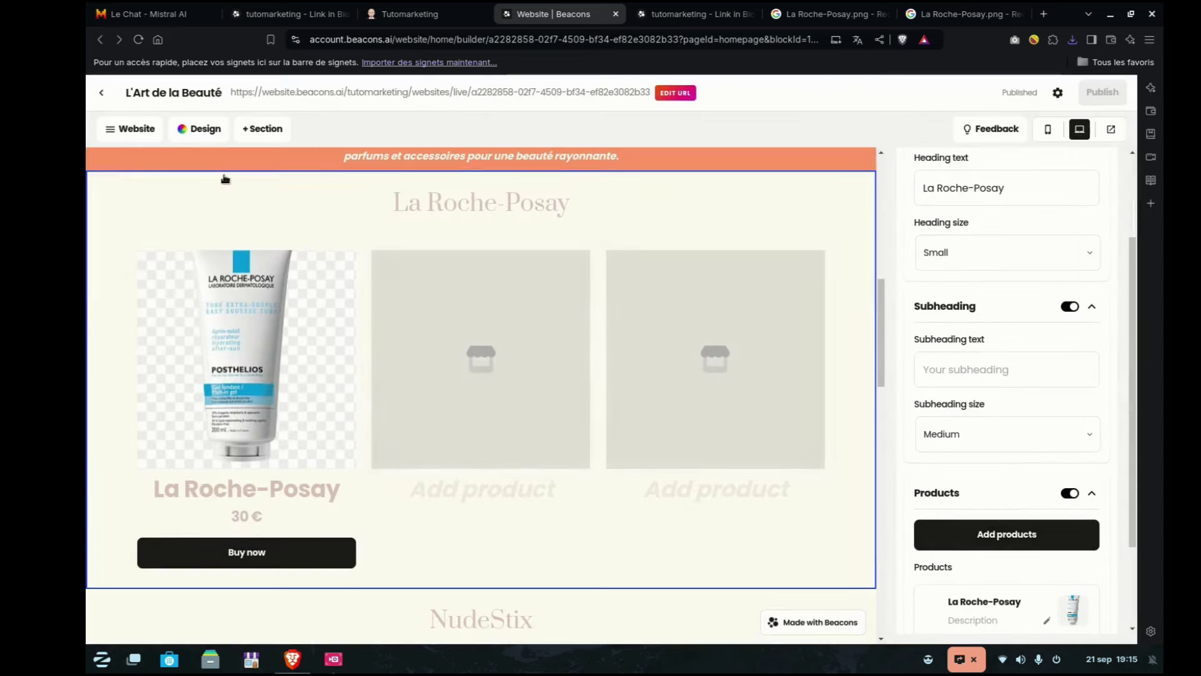
pyautogui.click(102, 94)
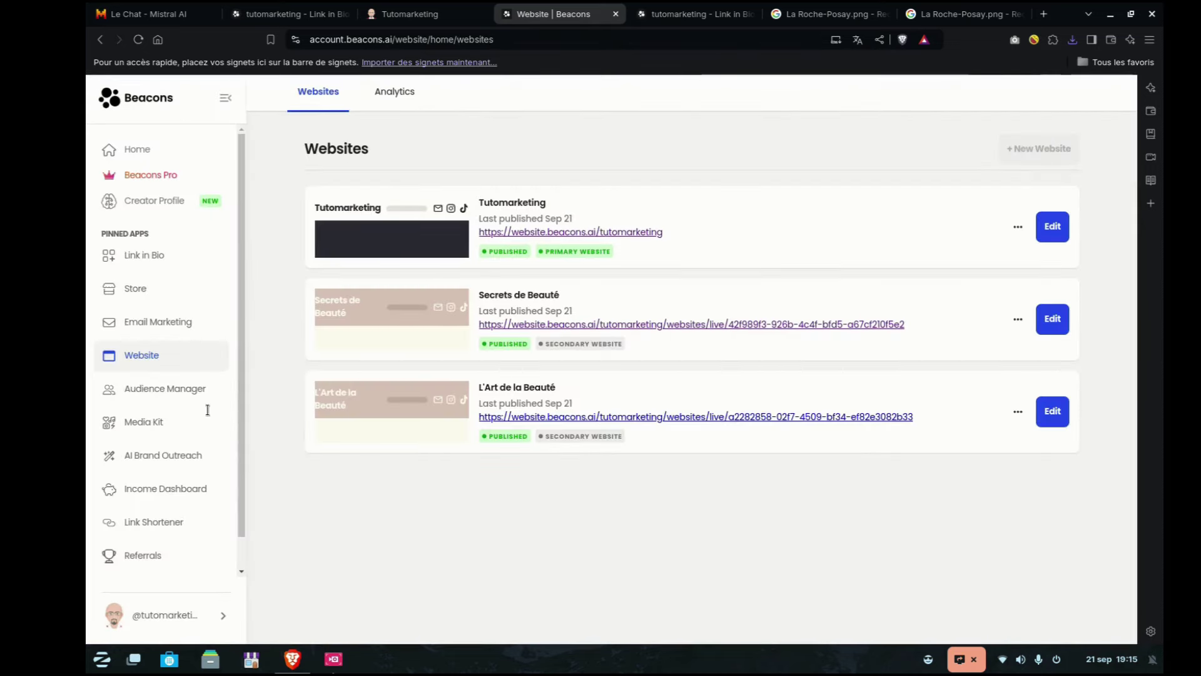
pyautogui.click(139, 289)
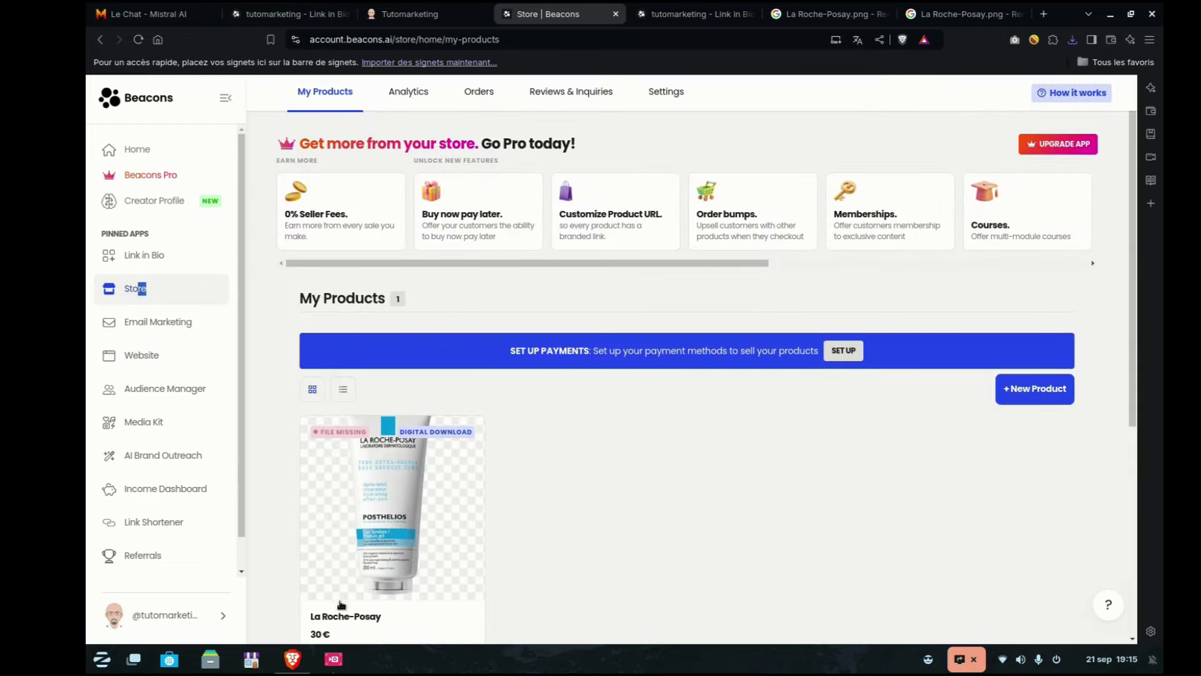
pyautogui.click(1040, 393)
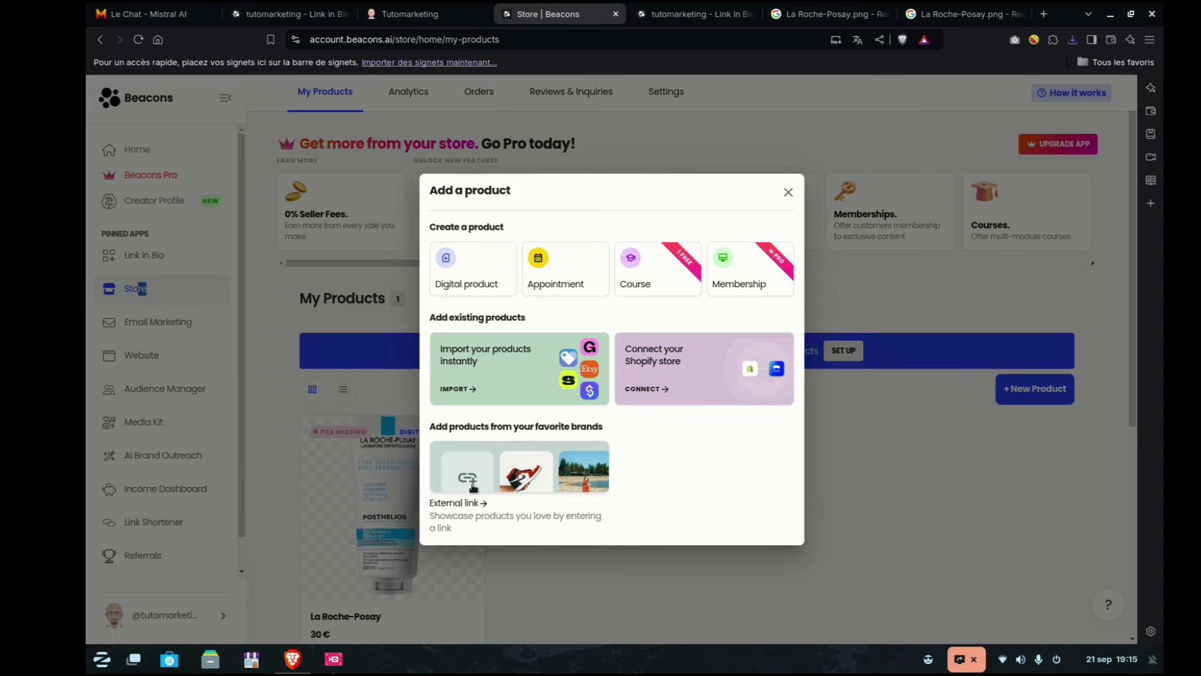
pyautogui.click(506, 475)
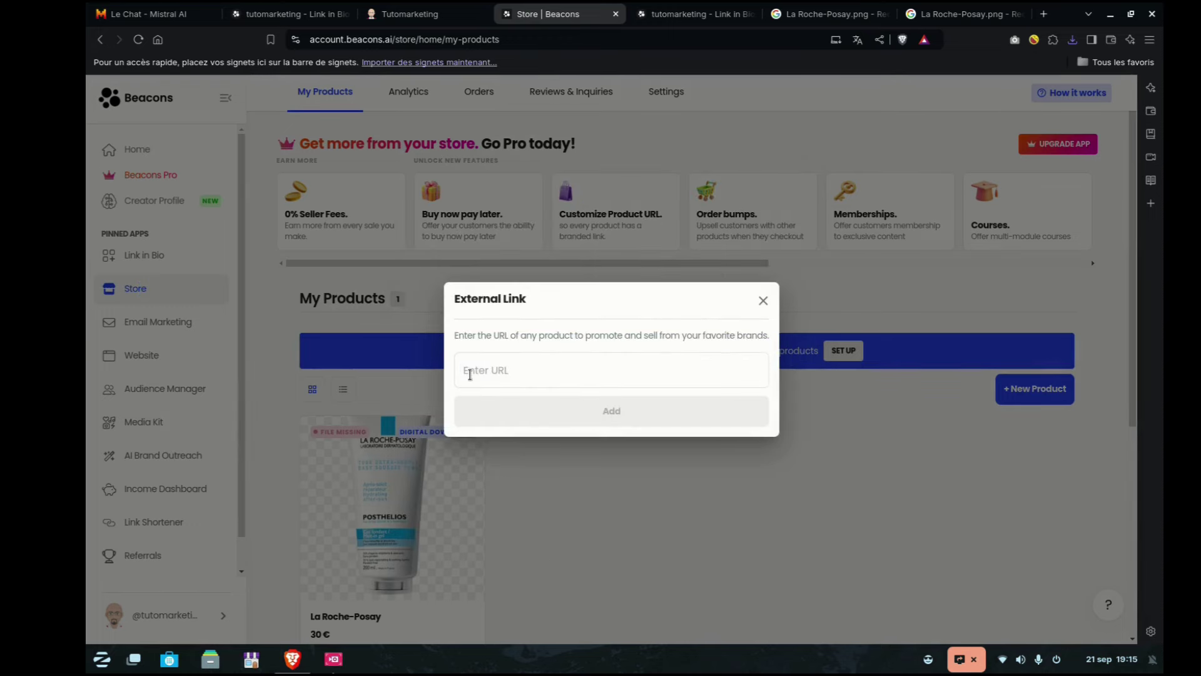
pyautogui.click(763, 301)
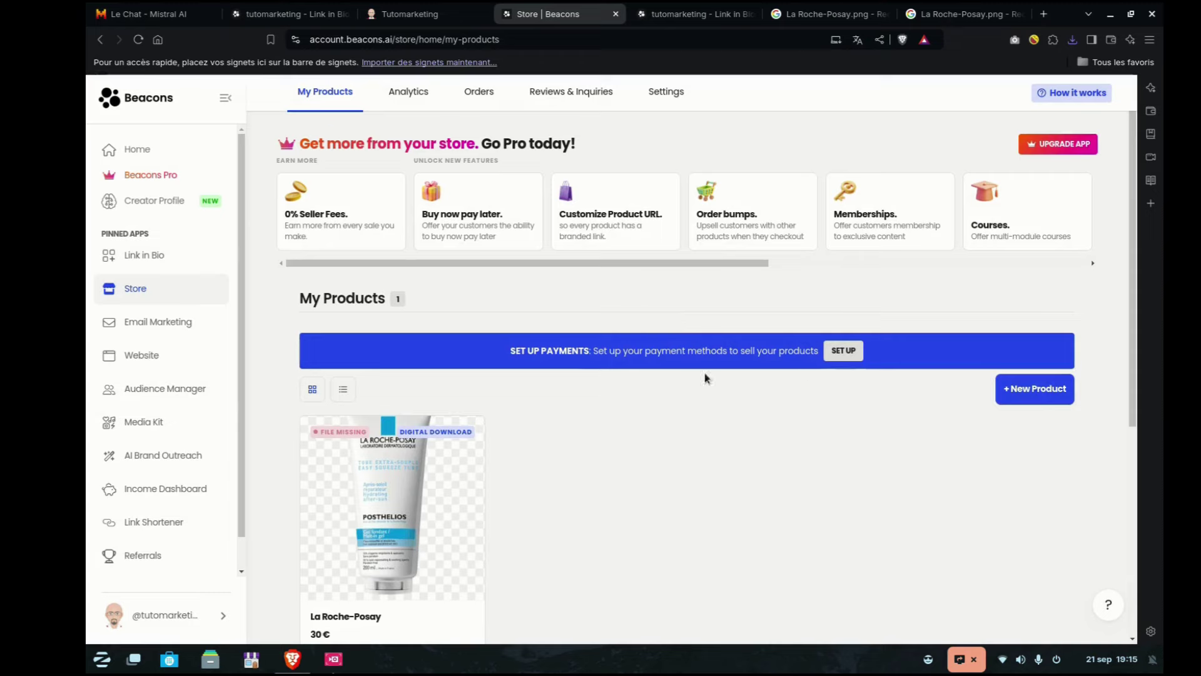
# - Create a new digital product in the store and upload 2.png to its media
pyautogui.click(1044, 393)
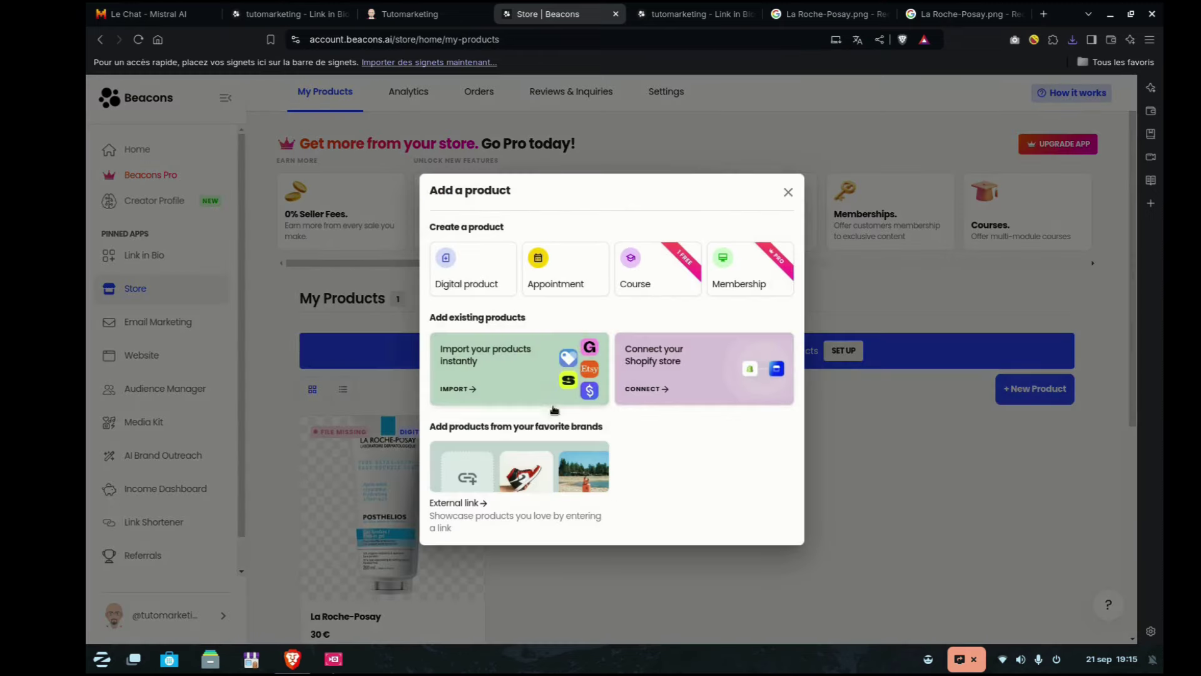
pyautogui.click(458, 262)
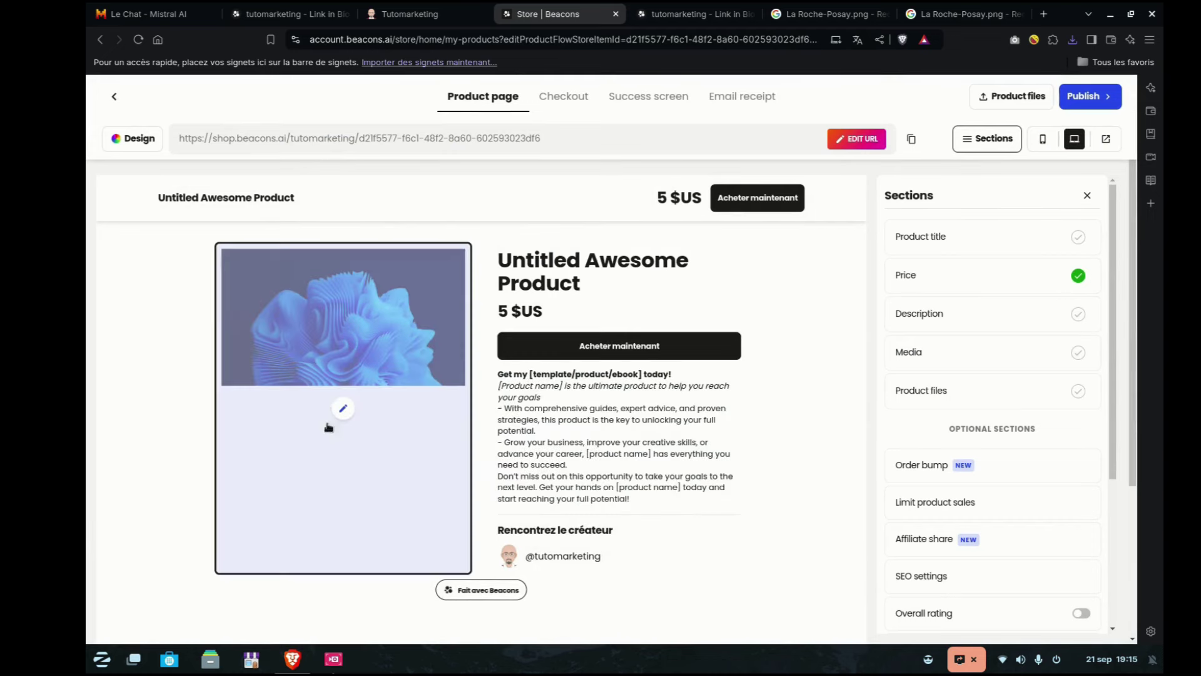
pyautogui.click(348, 412)
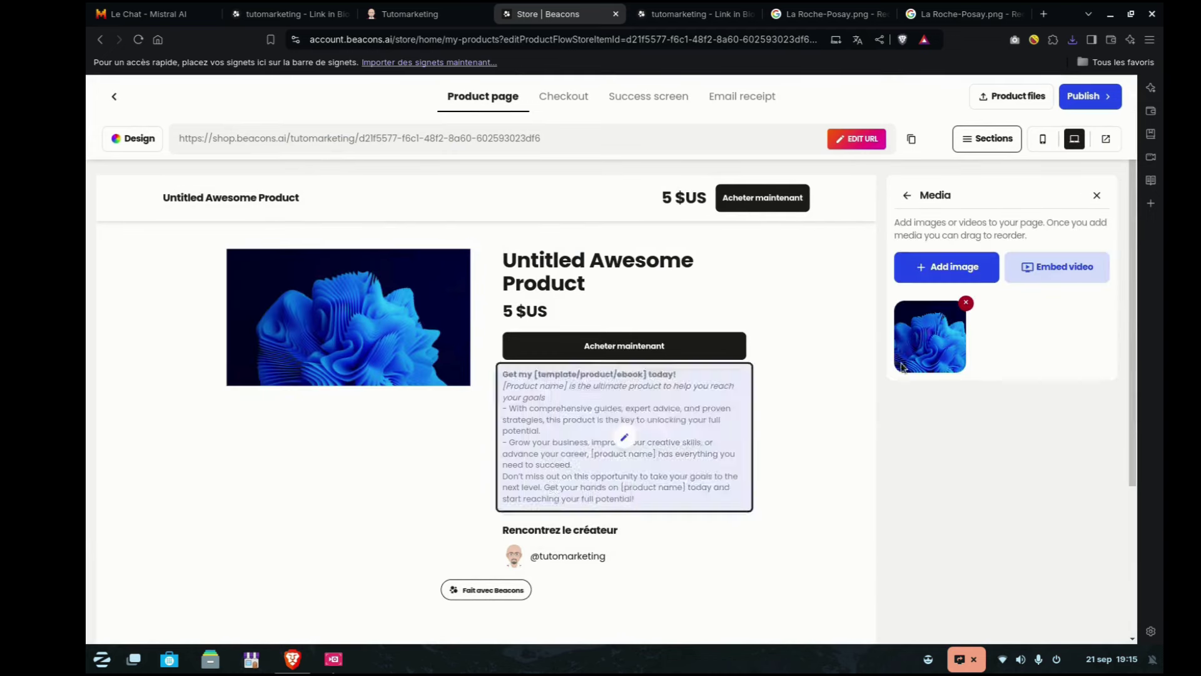
pyautogui.click(947, 266)
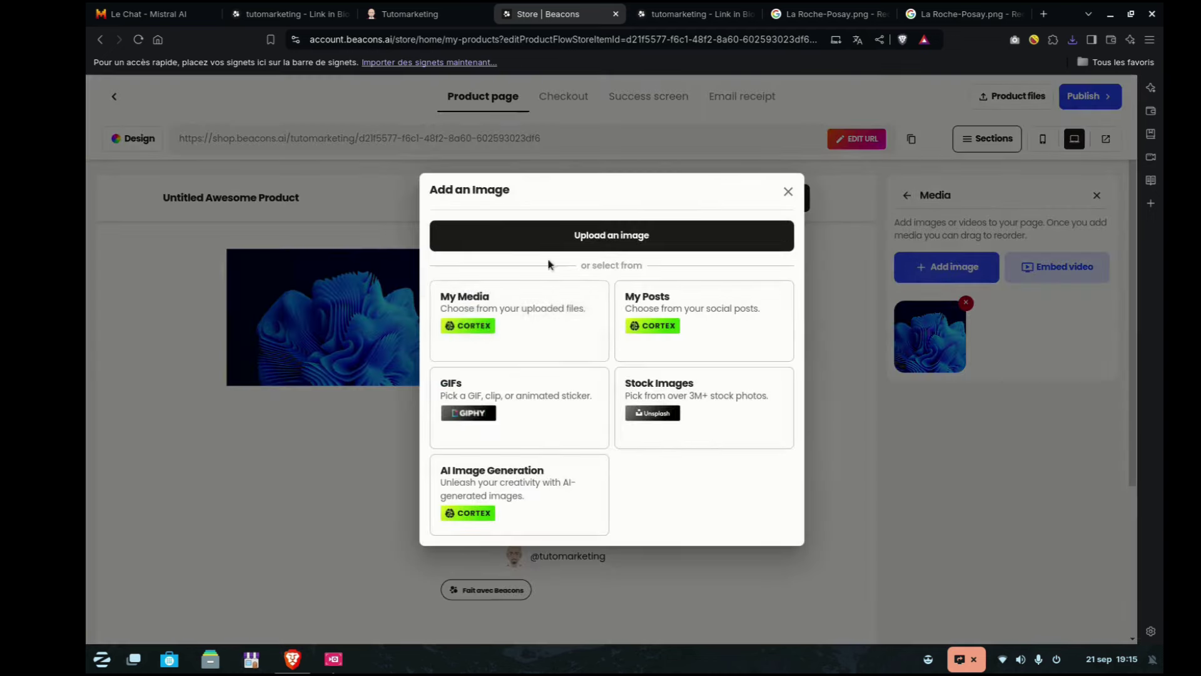
pyautogui.click(602, 235)
pyautogui.click(457, 284)
pyautogui.click(892, 214)
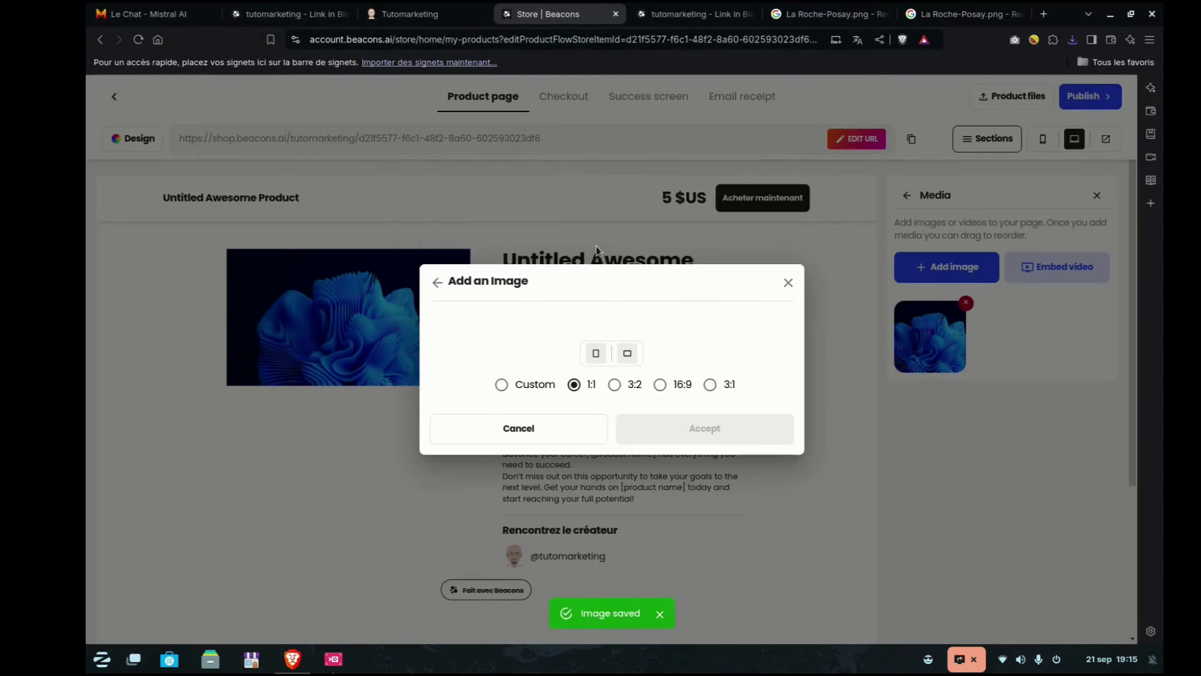
# - Crop the uploaded product image to 3:2 and delete the default blue picture from the product's media
pyautogui.click(614, 548)
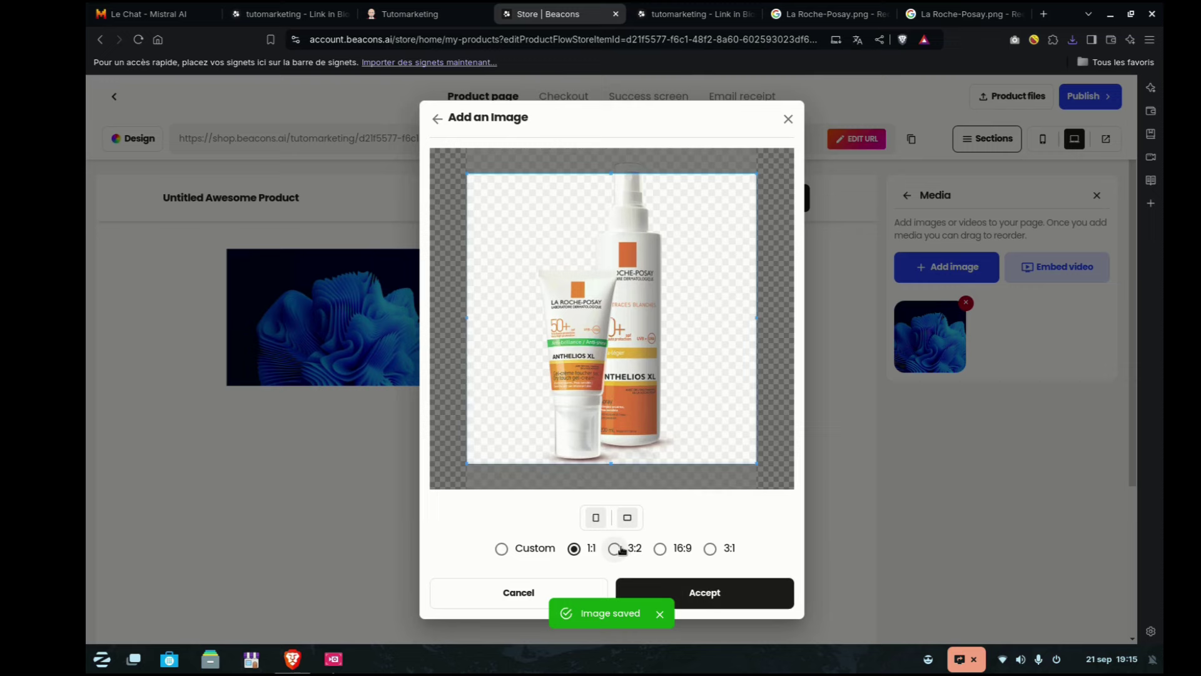
pyautogui.click(721, 602)
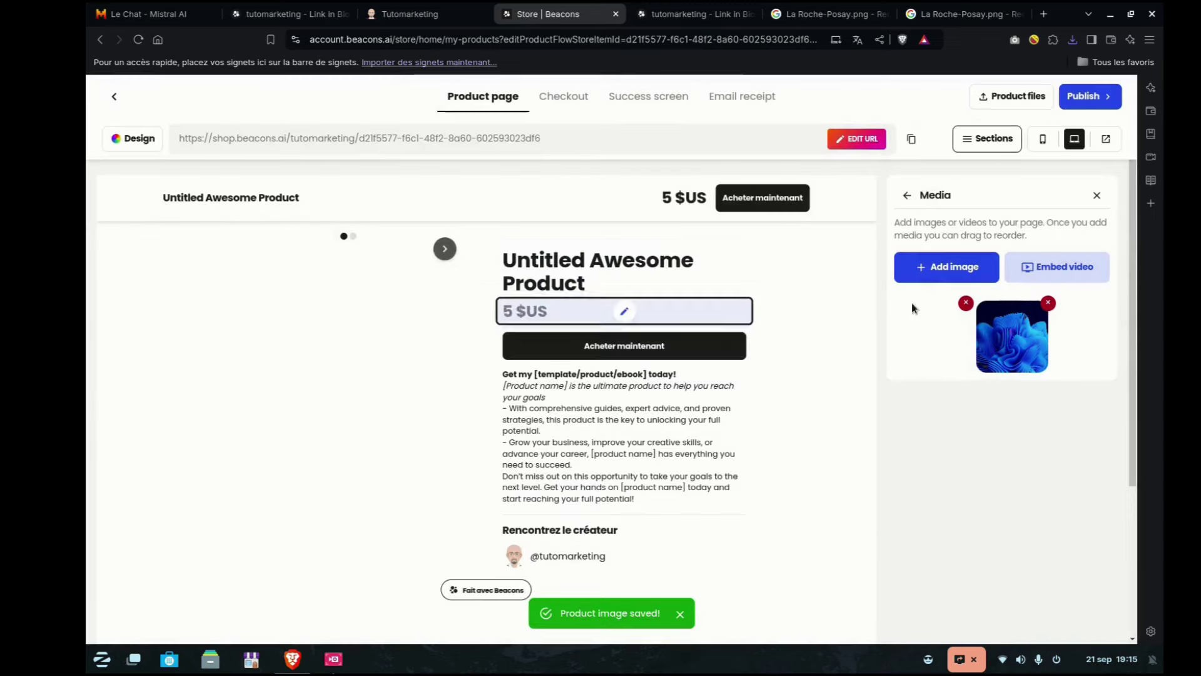
pyautogui.click(1049, 305)
pyautogui.click(701, 396)
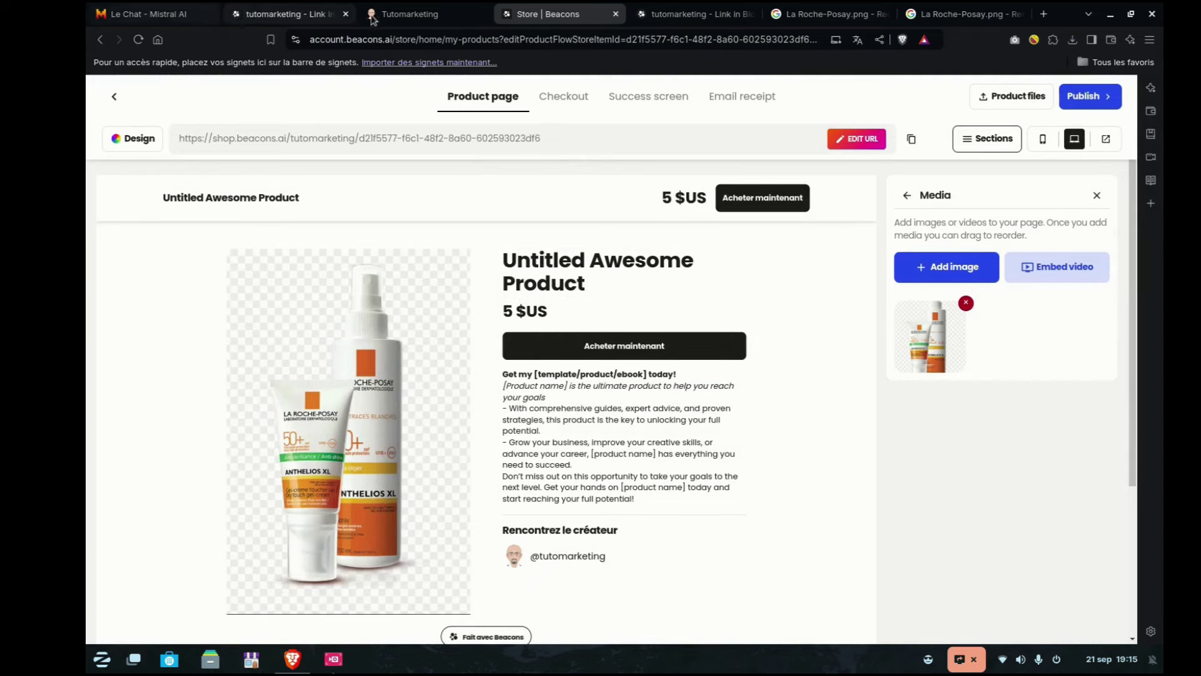
# - Copy the brand name "La Roche-Posay" from the Google image search query
pyautogui.click(957, 14)
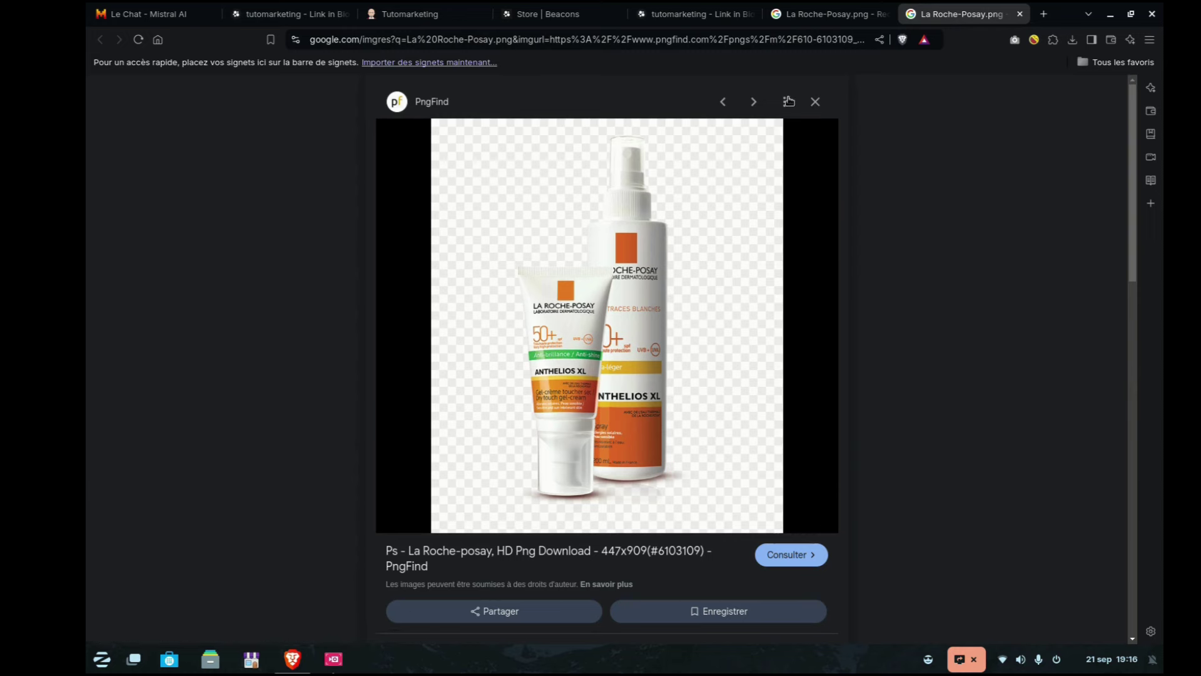
pyautogui.click(826, 14)
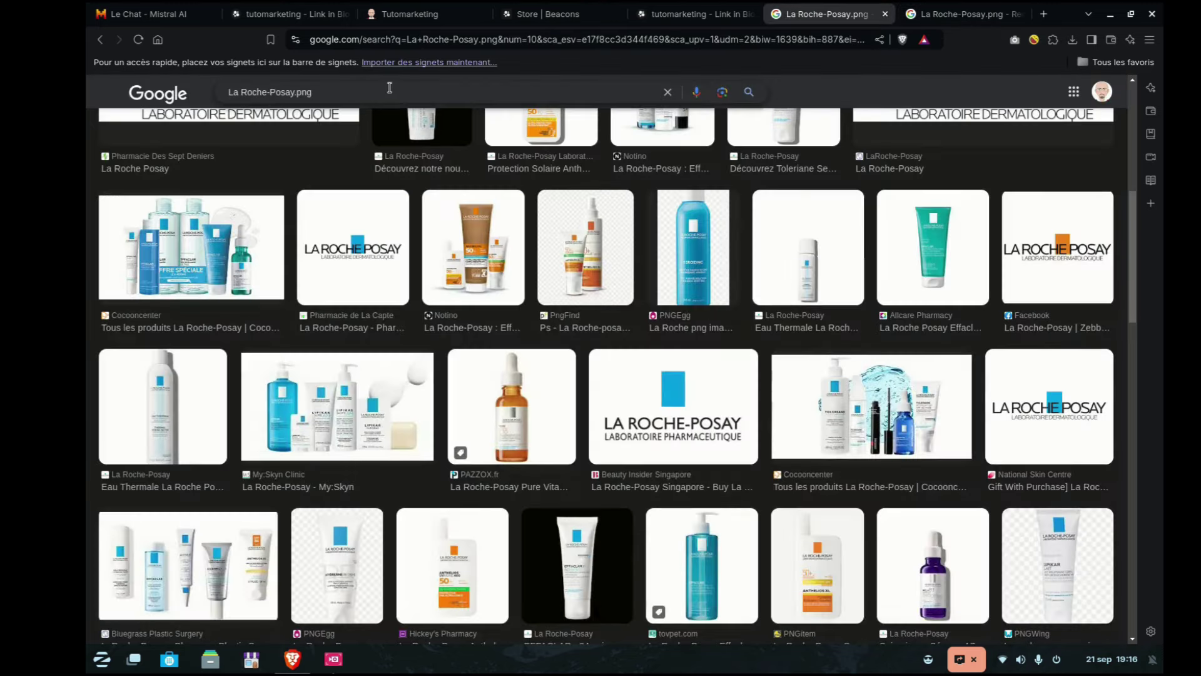
pyautogui.moveTo(293, 94); pyautogui.dragTo(229, 92)
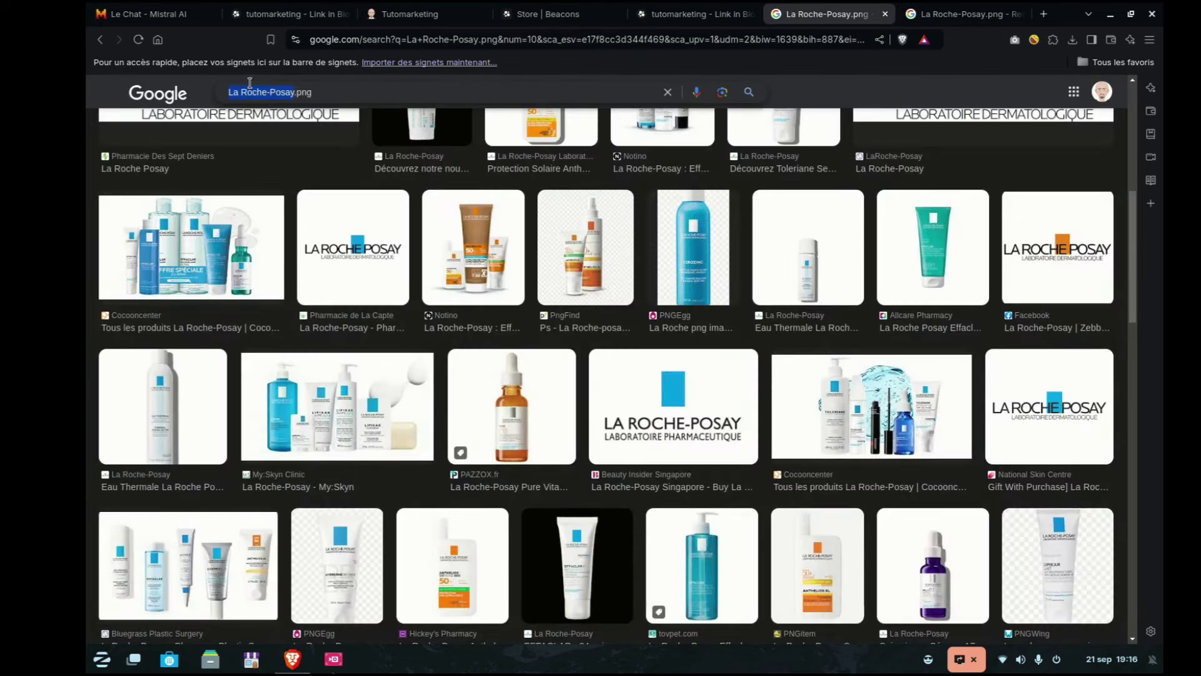
pyautogui.rightClick(254, 88)
pyautogui.click(305, 125)
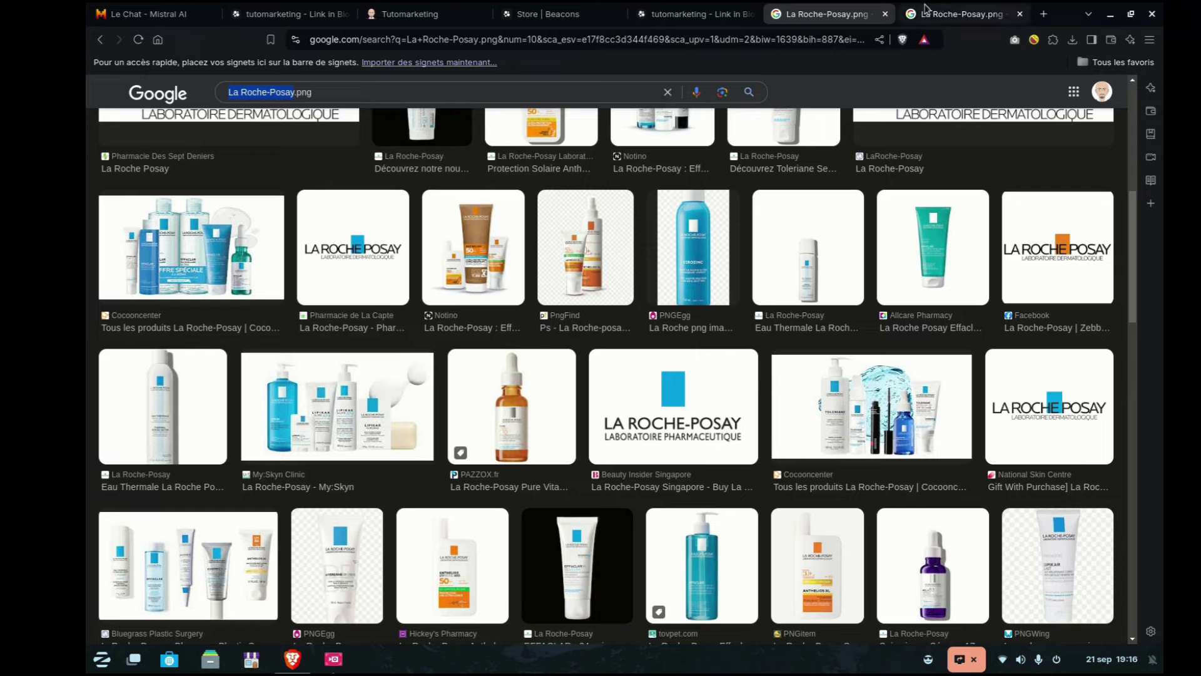
# - Switch back to the Beacons product editor and set the product title to "La Roche-Posay 2" using the copied brand name
pyautogui.click(544, 14)
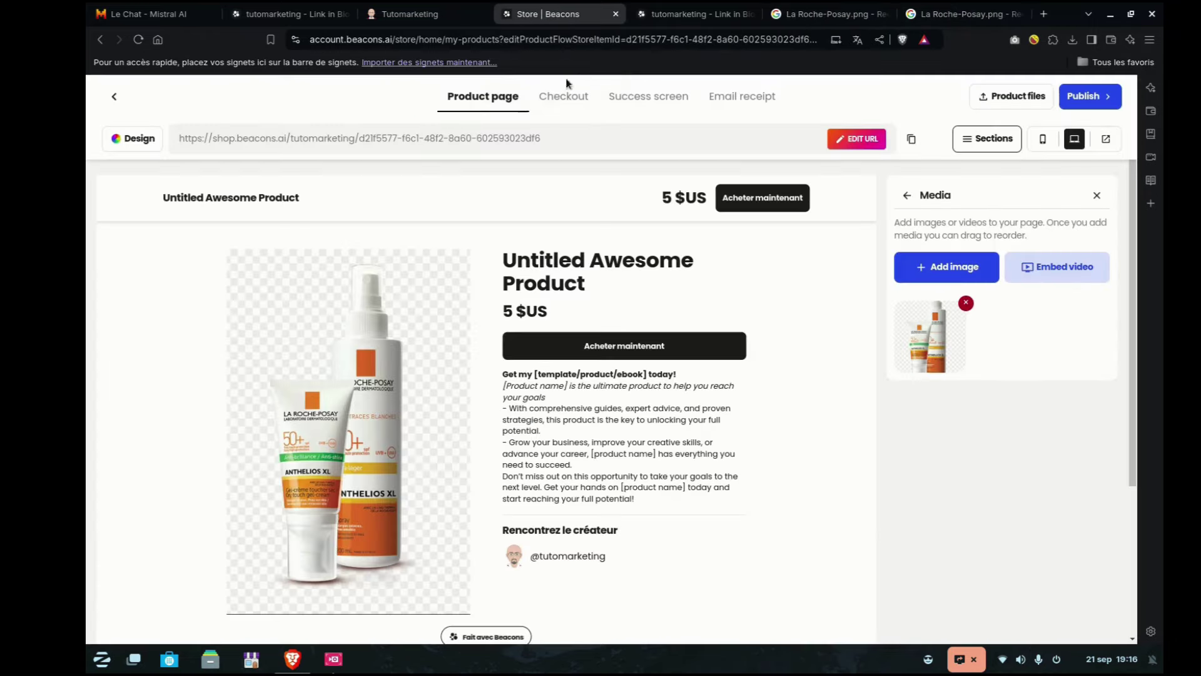
pyautogui.click(555, 277)
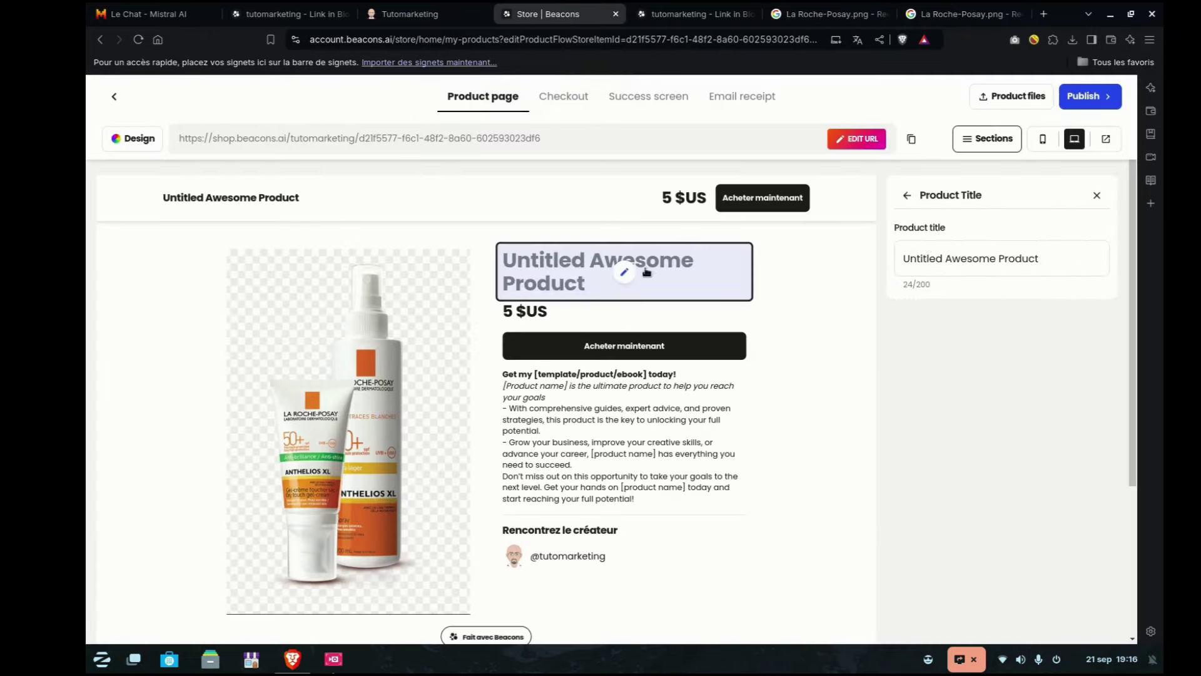
pyautogui.click(1054, 256)
pyautogui.hotkey('ctrl', 'a')
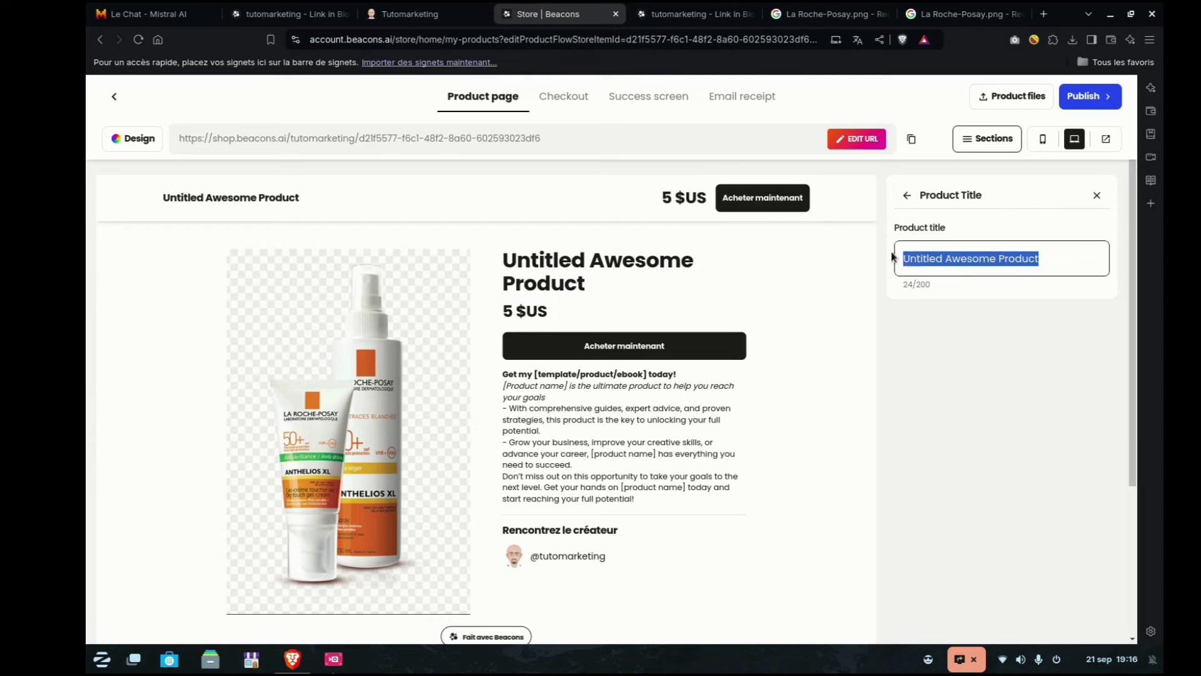
pyautogui.rightClick(908, 256)
pyautogui.click(736, 304)
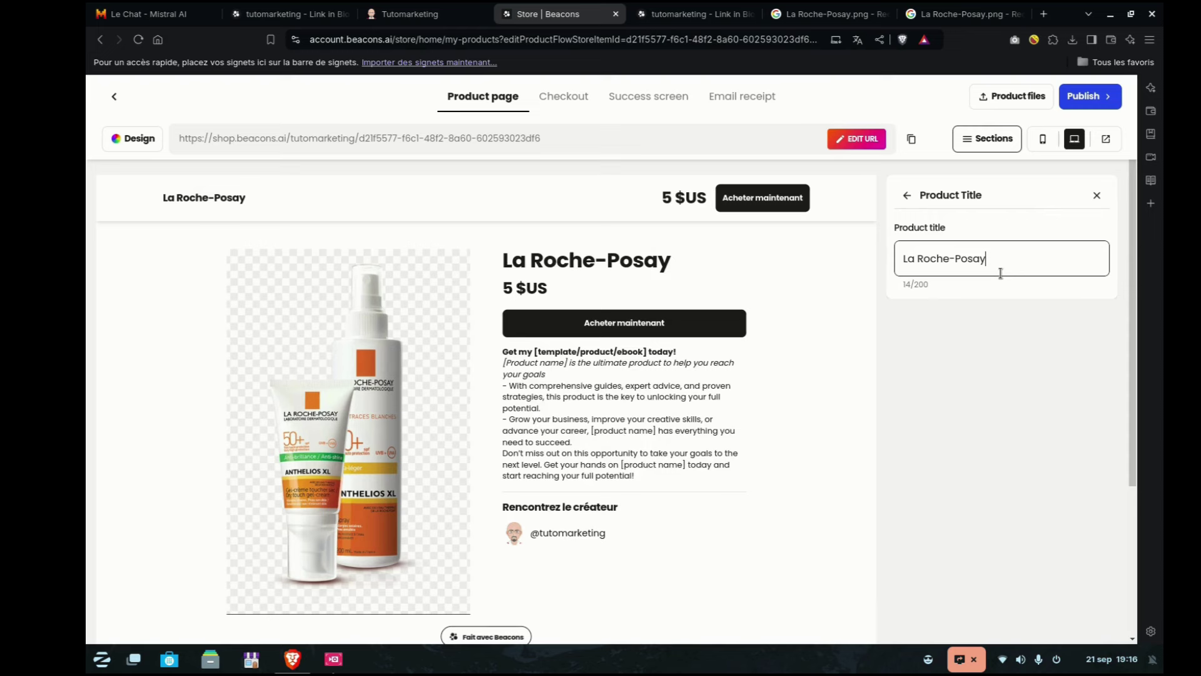
pyautogui.write('2')
pyautogui.click(1055, 426)
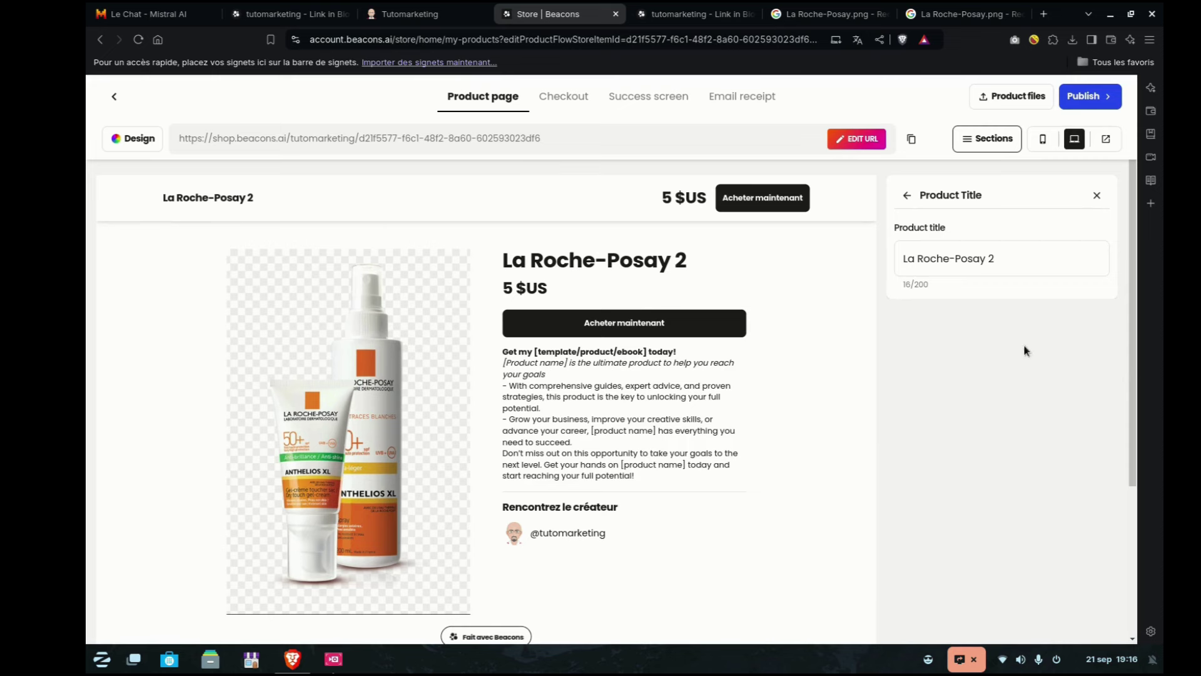
# - Change the product's price currency to EUR and set the price to 25
pyautogui.click(907, 196)
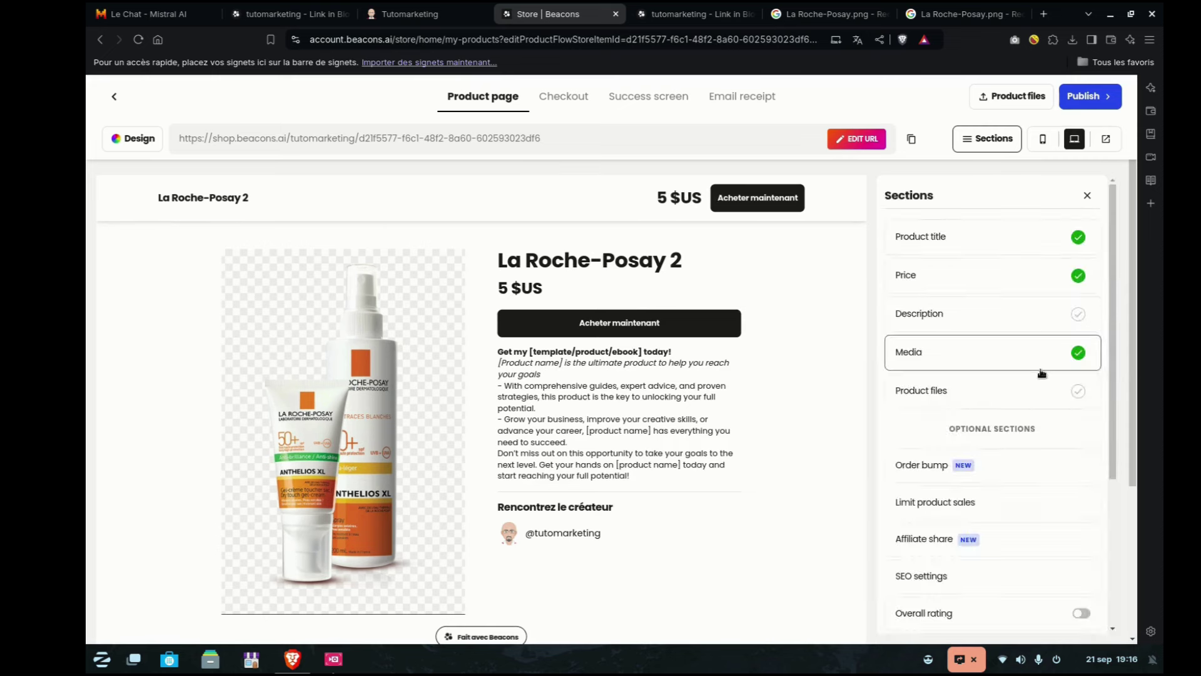
pyautogui.scroll(-4, 1038, 369)
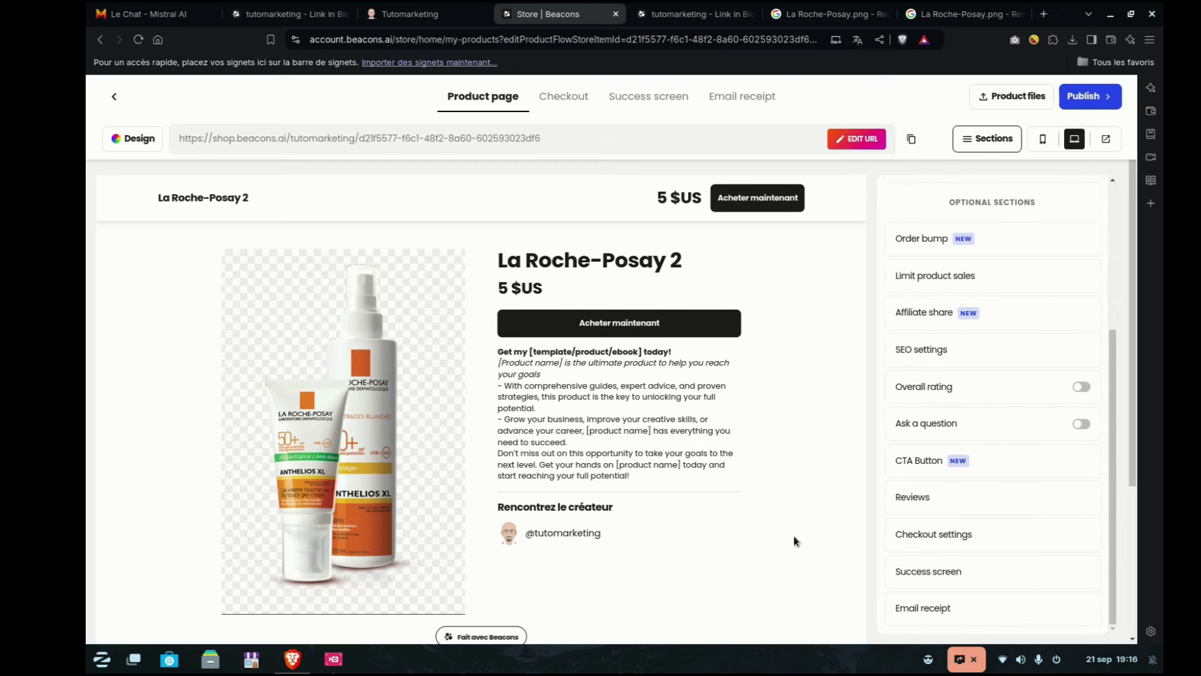
pyautogui.click(530, 294)
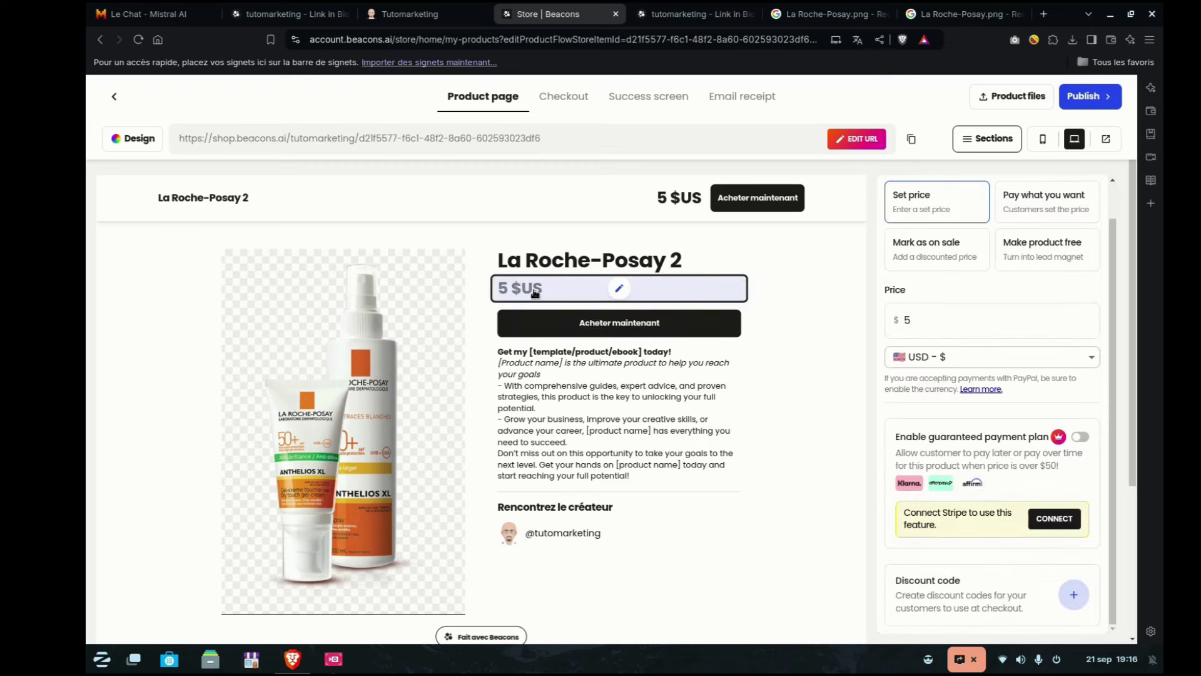
pyautogui.click(1001, 357)
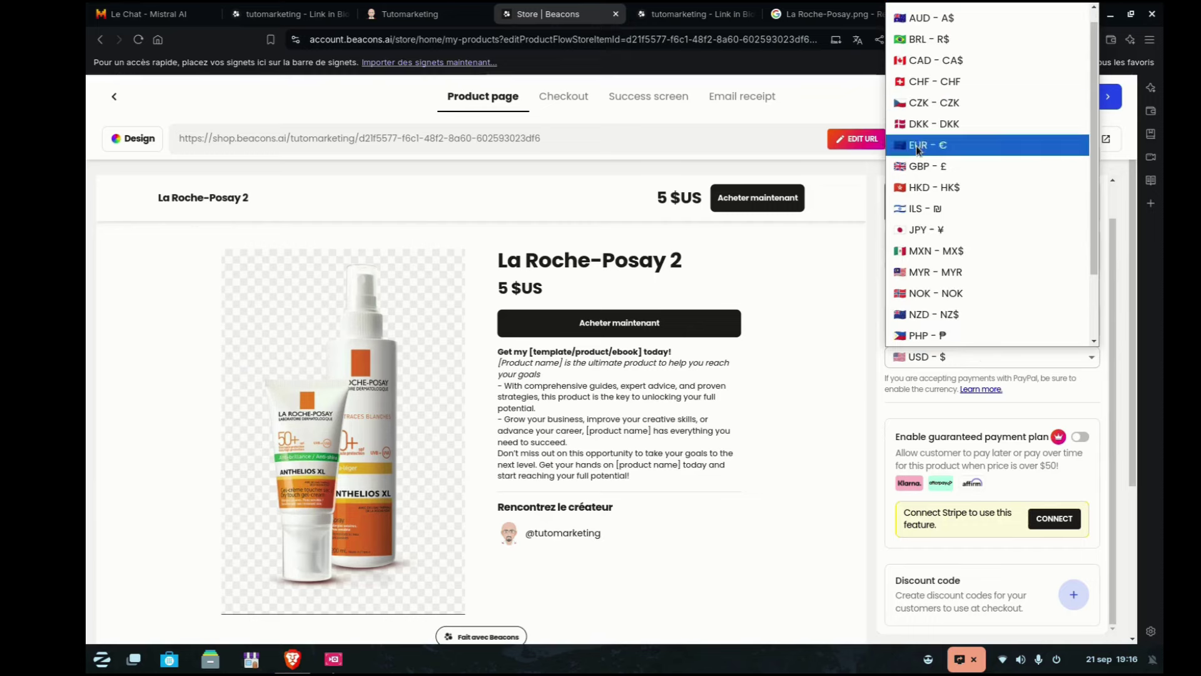
pyautogui.scroll(-3, 935, 95)
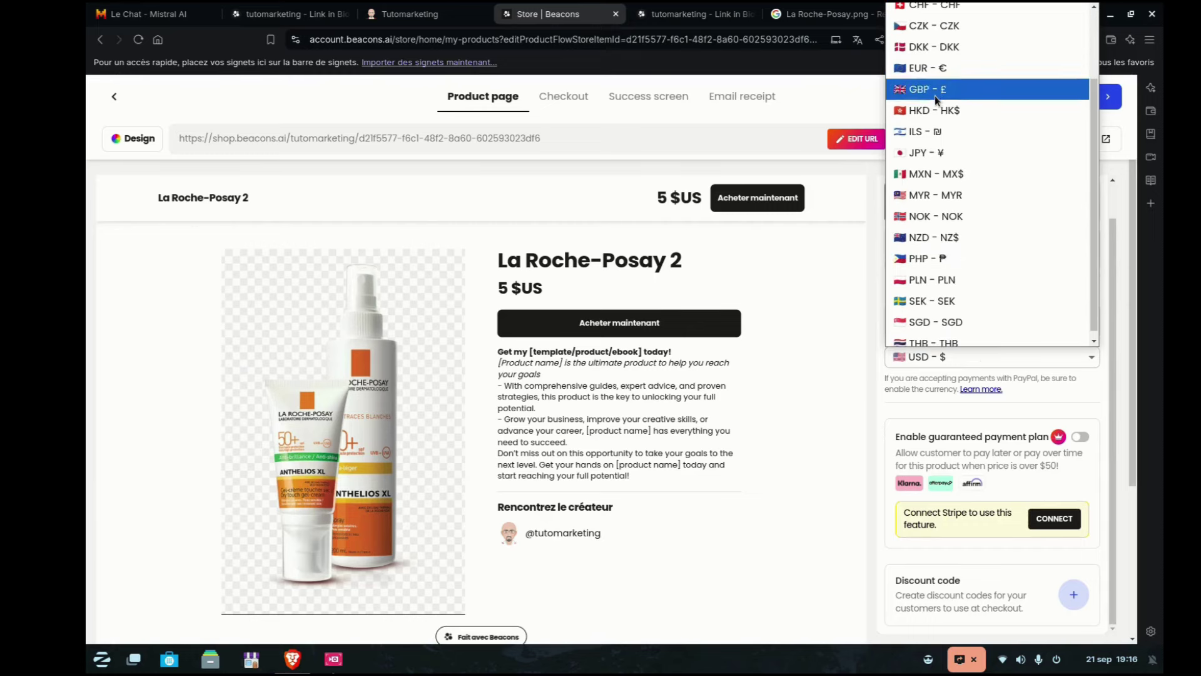
pyautogui.scroll(3, 944, 100)
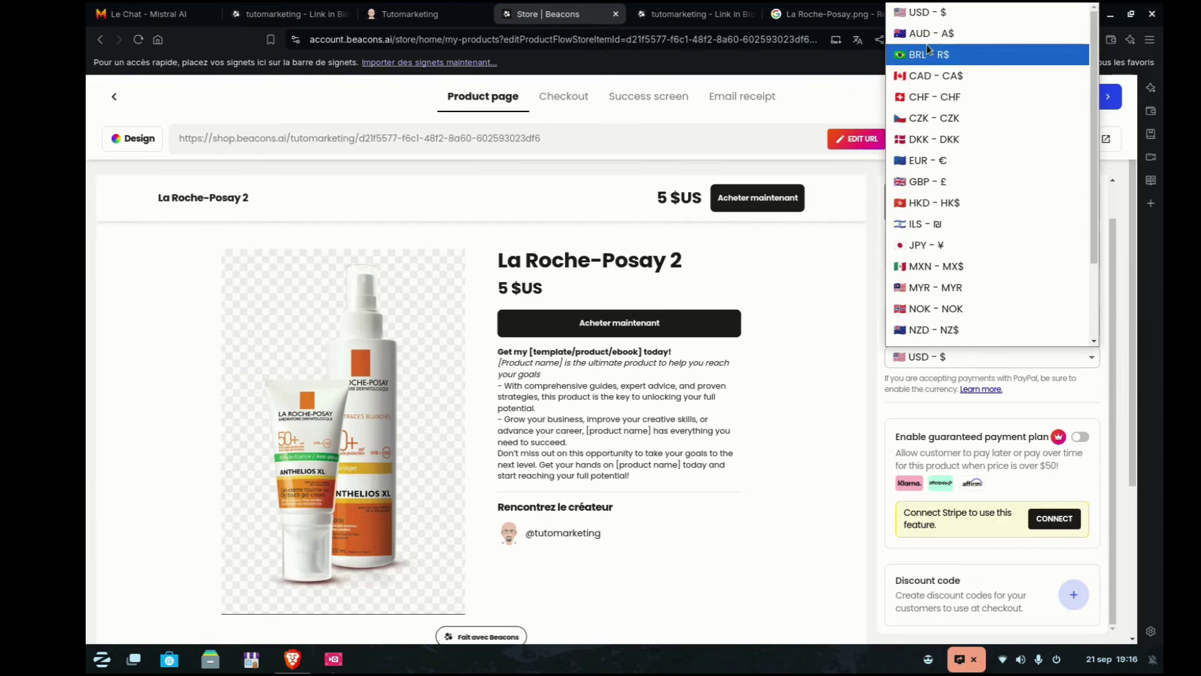
pyautogui.click(927, 161)
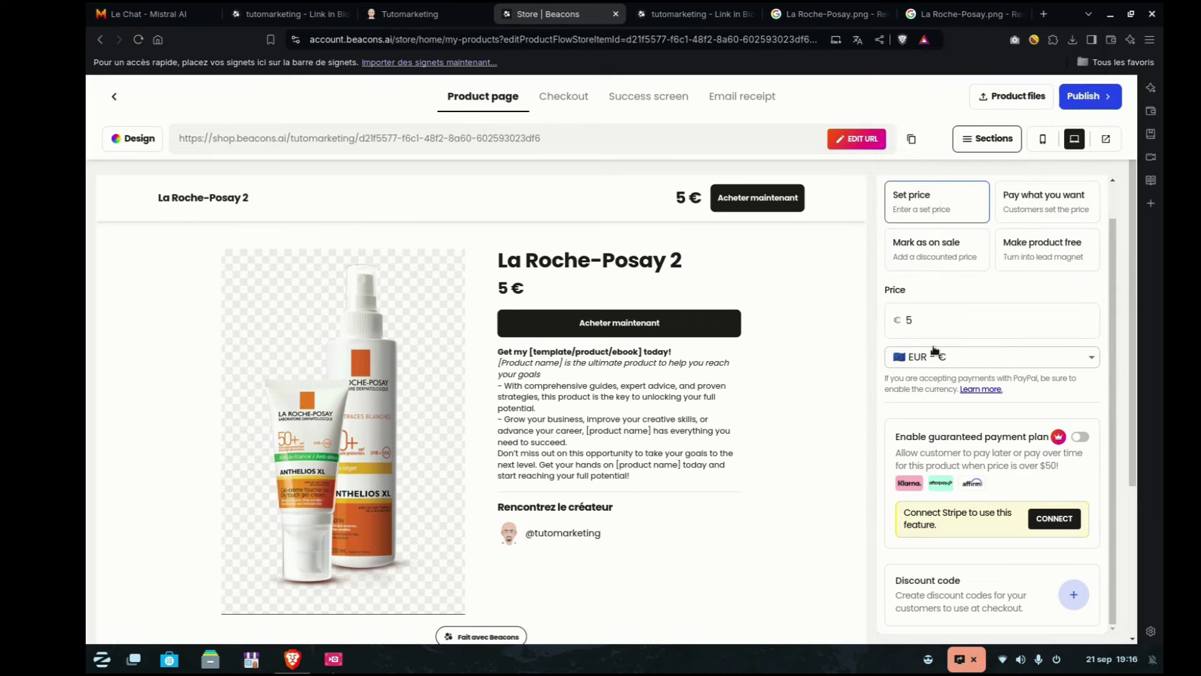
pyautogui.click(917, 319)
pyautogui.press('BackSpace')
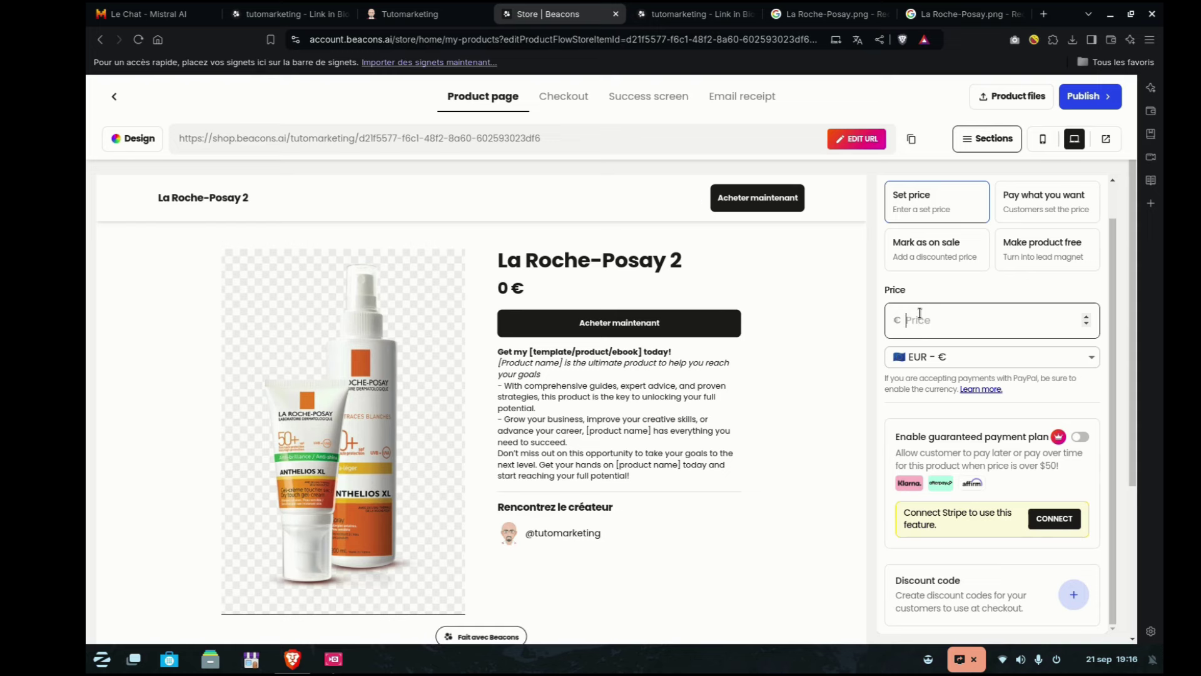
pyautogui.write('25')
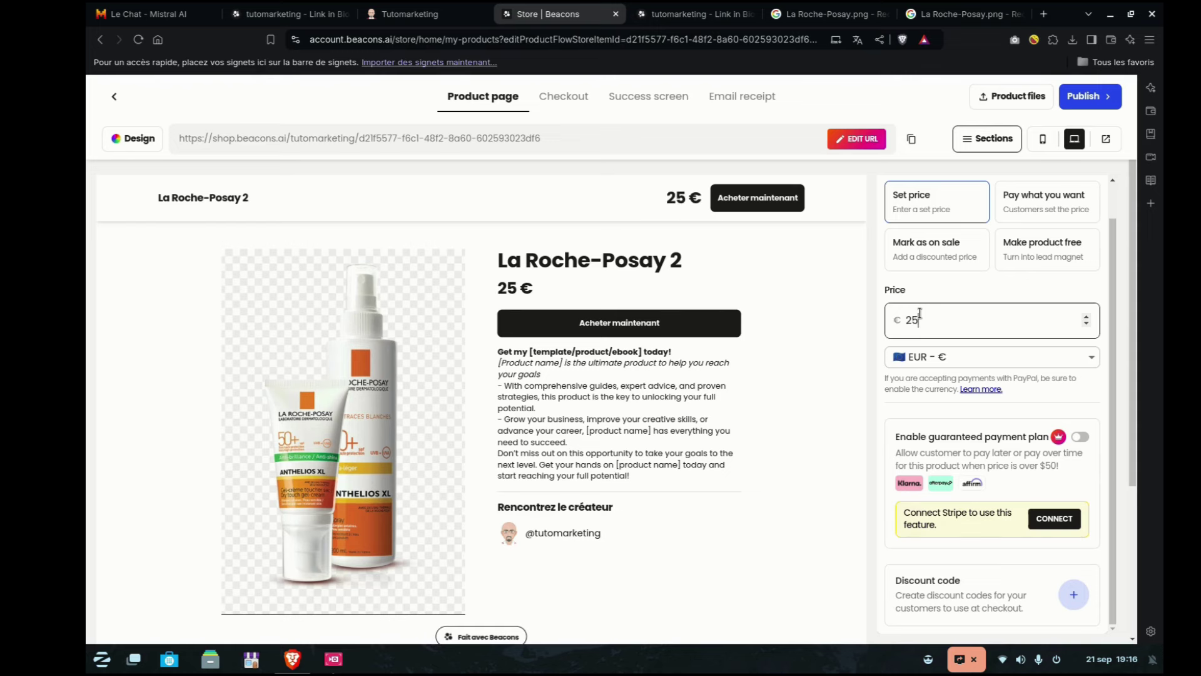
pyautogui.click(807, 538)
# - Try to publish the product and dismiss the product file upload without adding a file
pyautogui.scroll(-1, 610, 485)
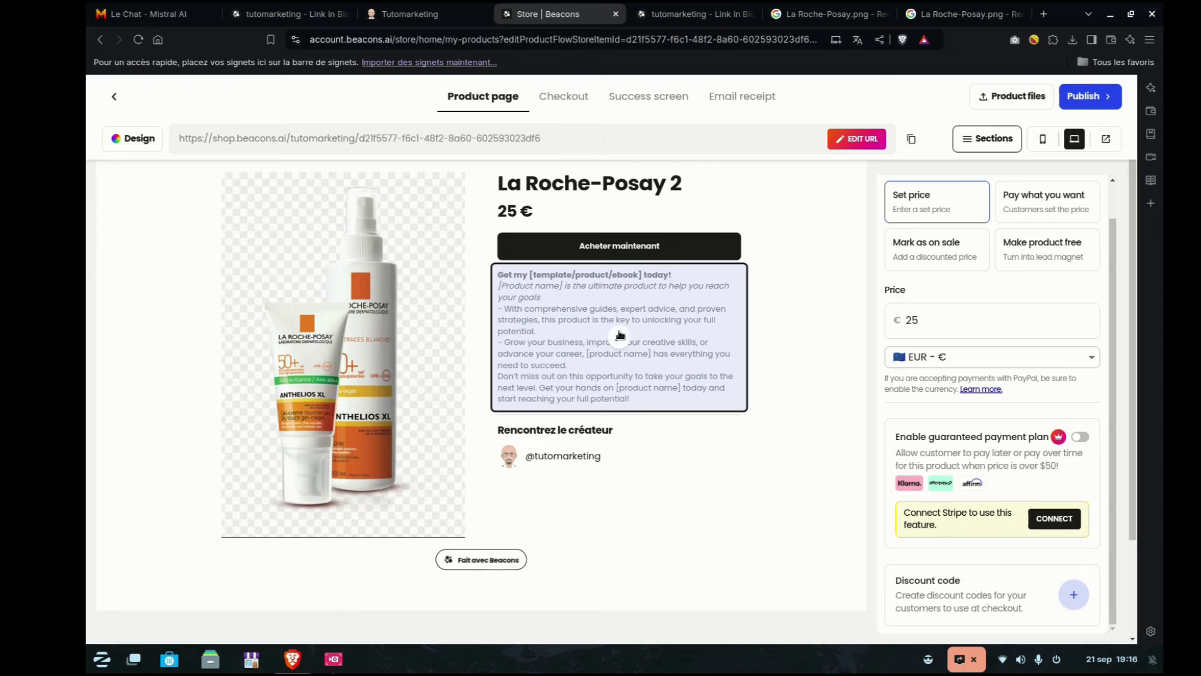
pyautogui.scroll(-2, 926, 506)
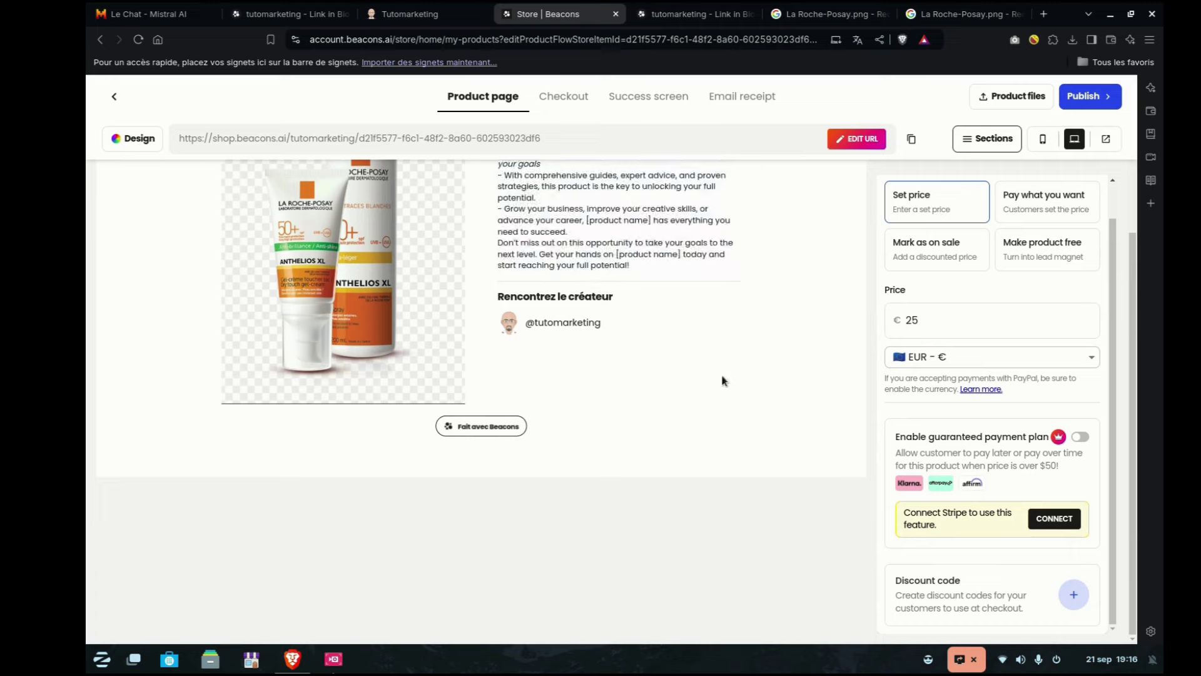
pyautogui.scroll(3, 725, 378)
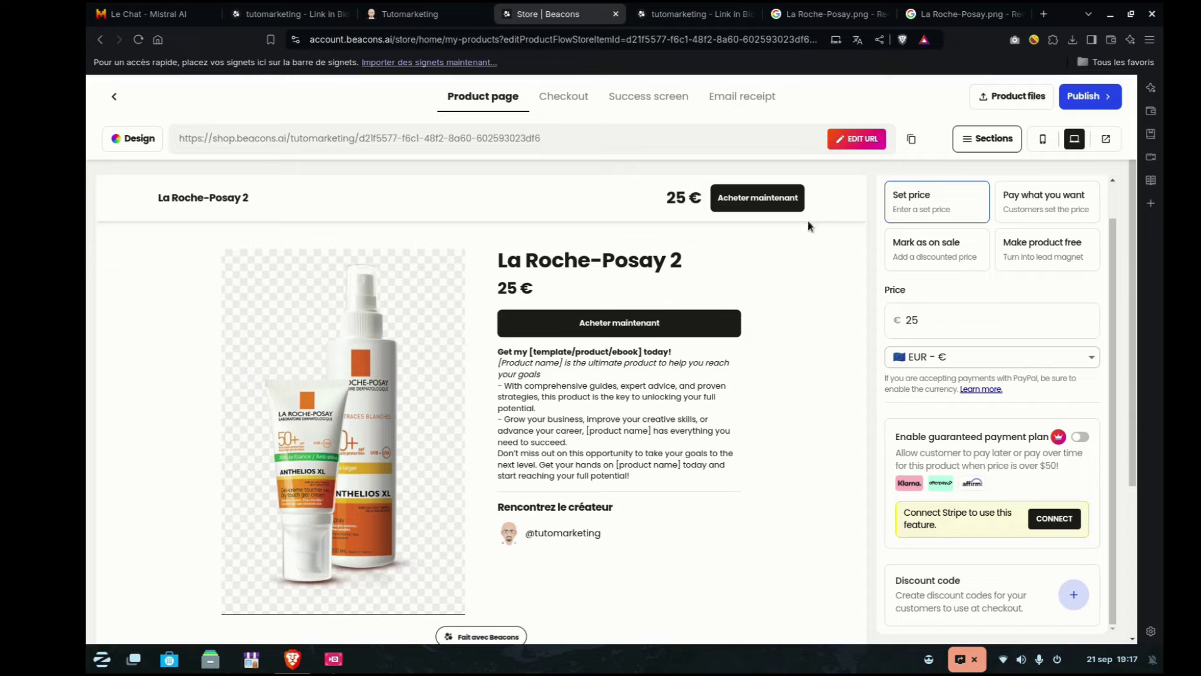
pyautogui.click(1091, 101)
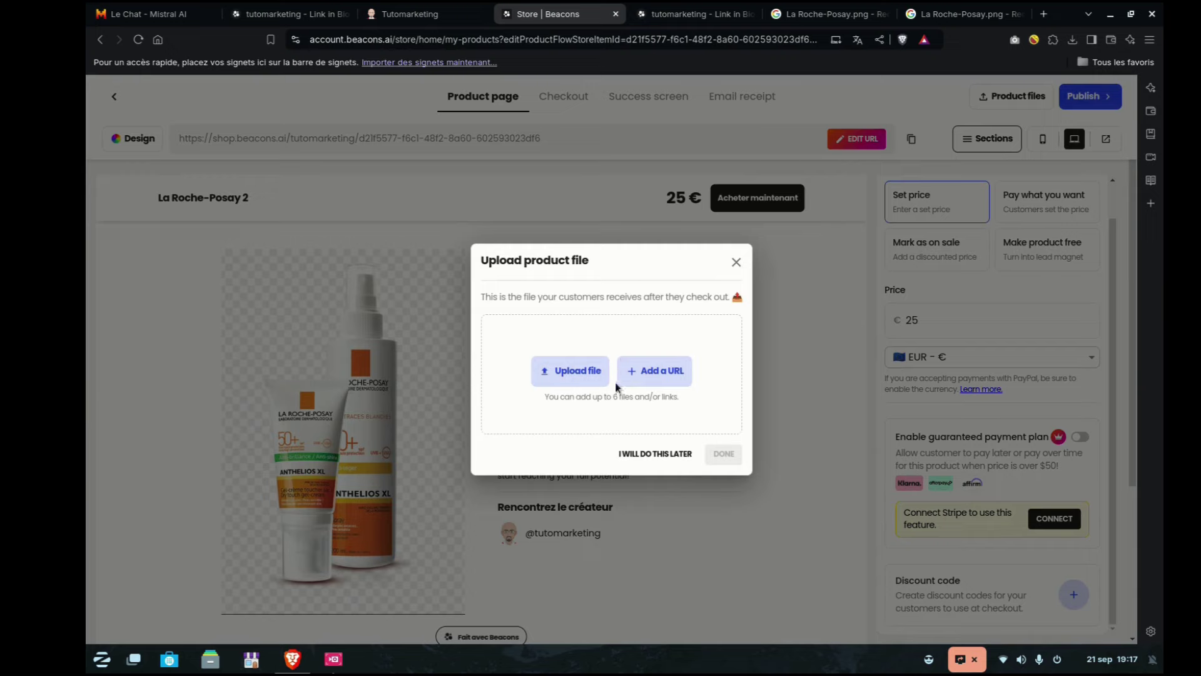
pyautogui.click(735, 262)
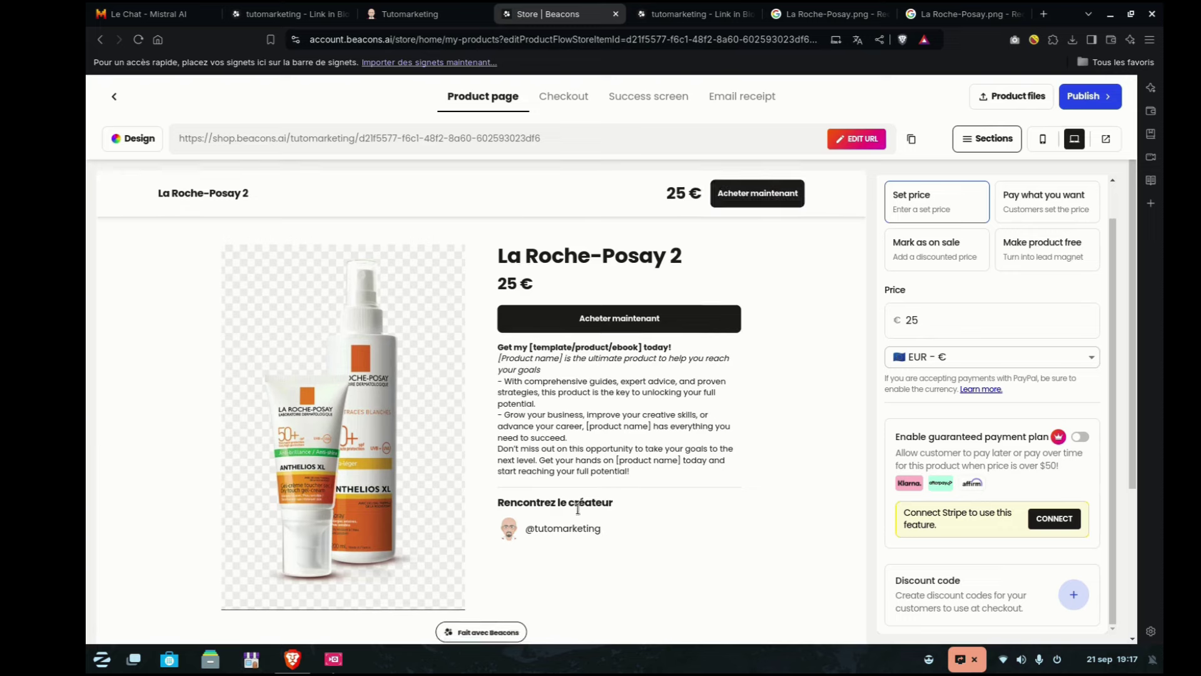
# - Examine the product's optional sections, including the SEO settings and the limit on product sales
pyautogui.scroll(-3, 536, 486)
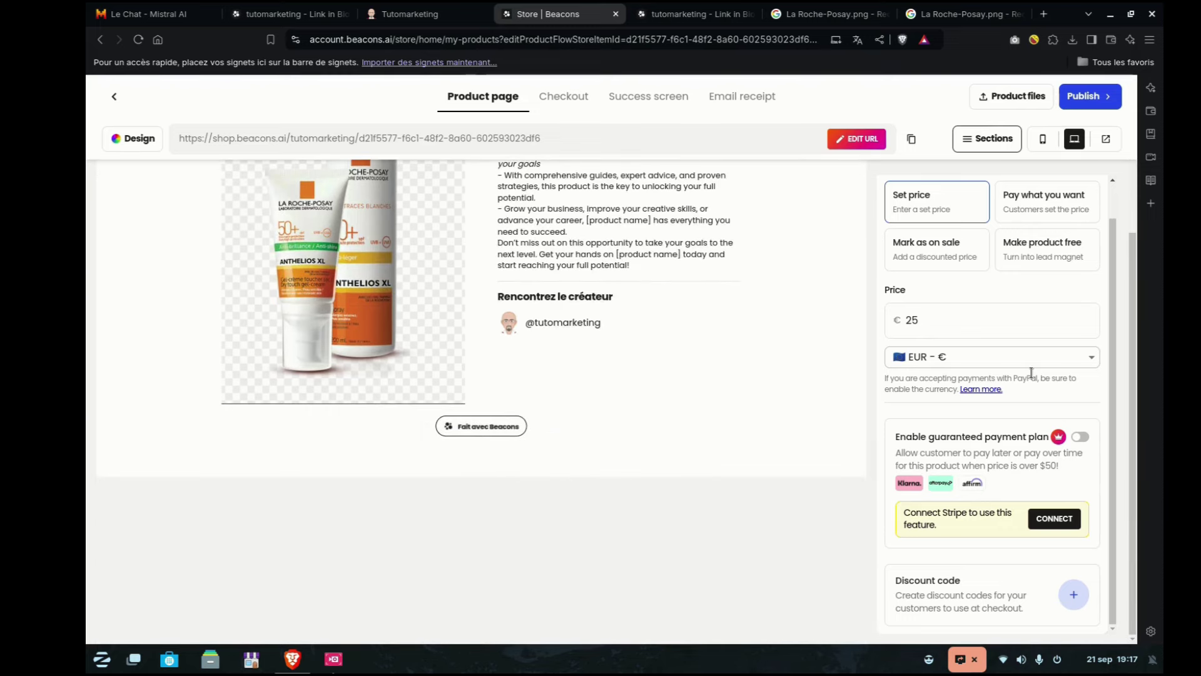
pyautogui.scroll(1, 1031, 372)
pyautogui.click(901, 199)
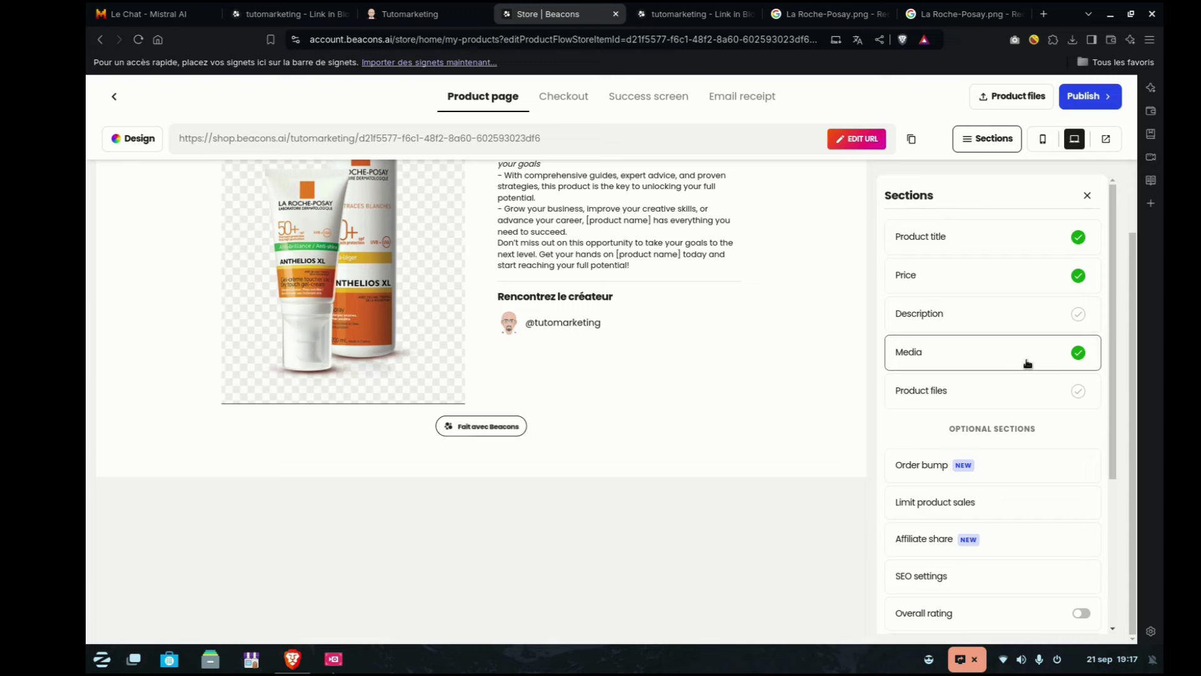
pyautogui.scroll(-3, 1002, 499)
pyautogui.scroll(1, 1004, 503)
pyautogui.scroll(3, 926, 375)
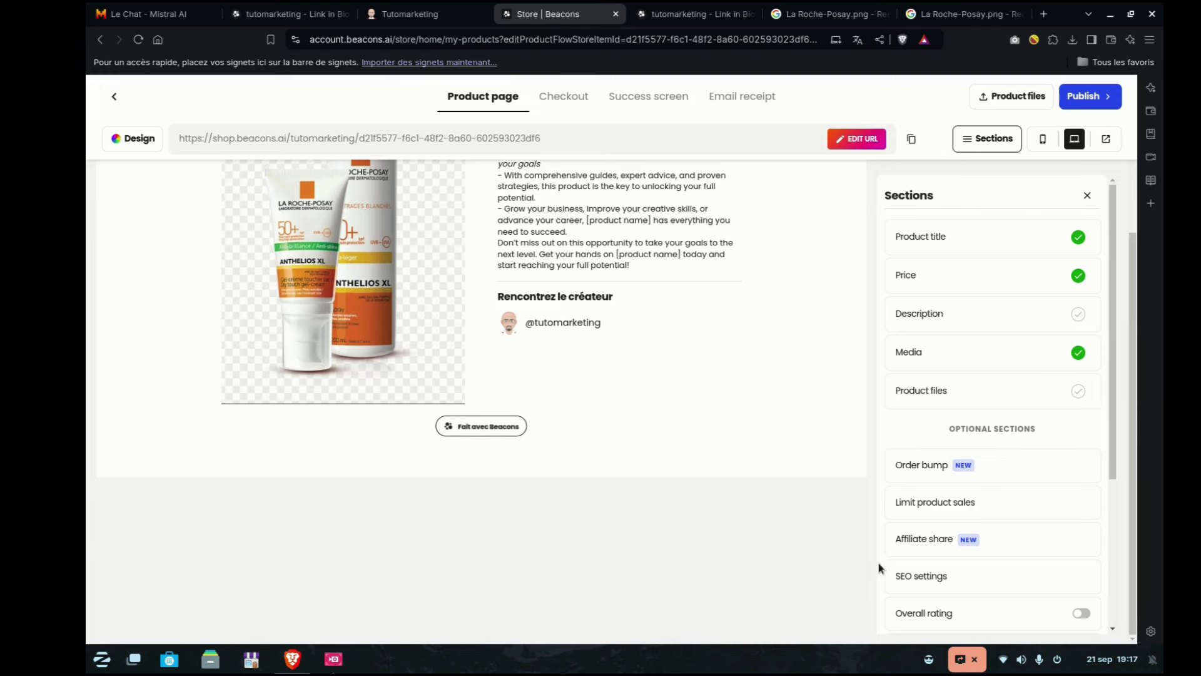
pyautogui.click(919, 575)
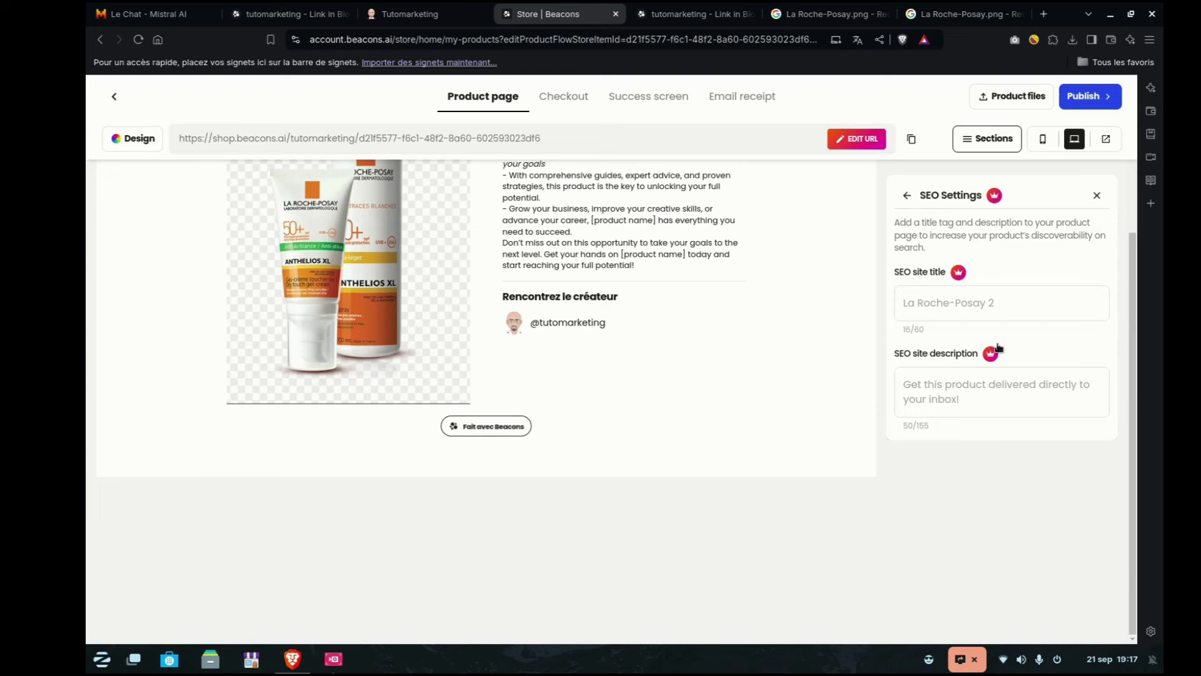
pyautogui.click(906, 196)
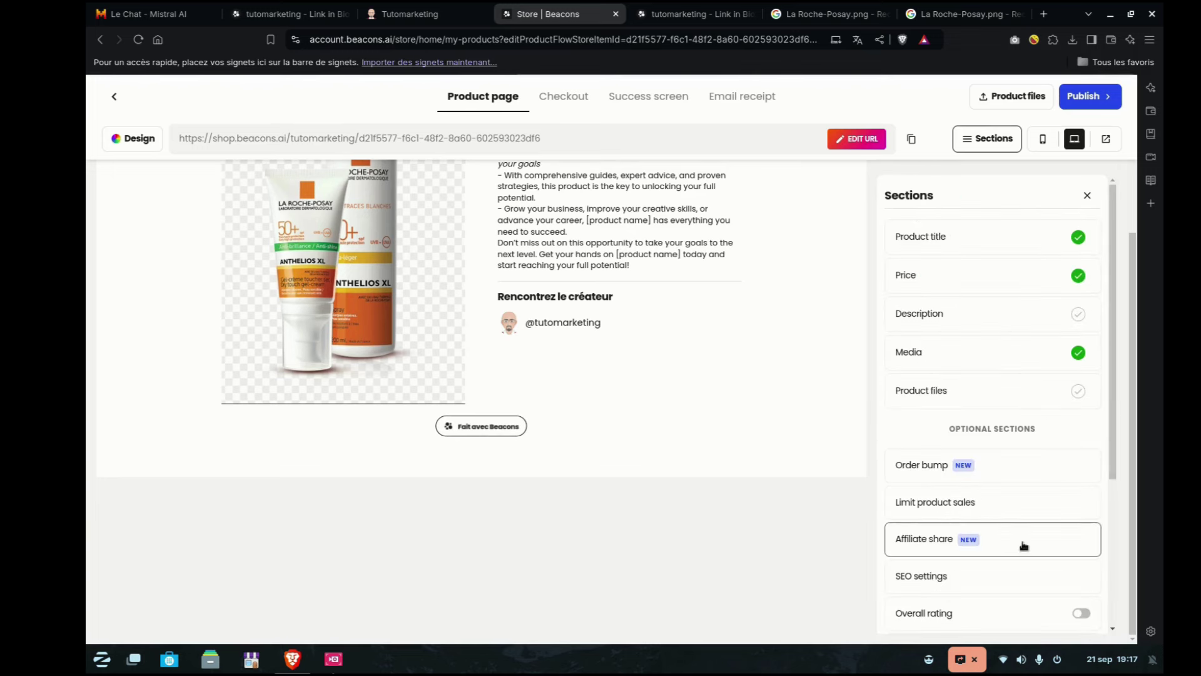
pyautogui.click(936, 509)
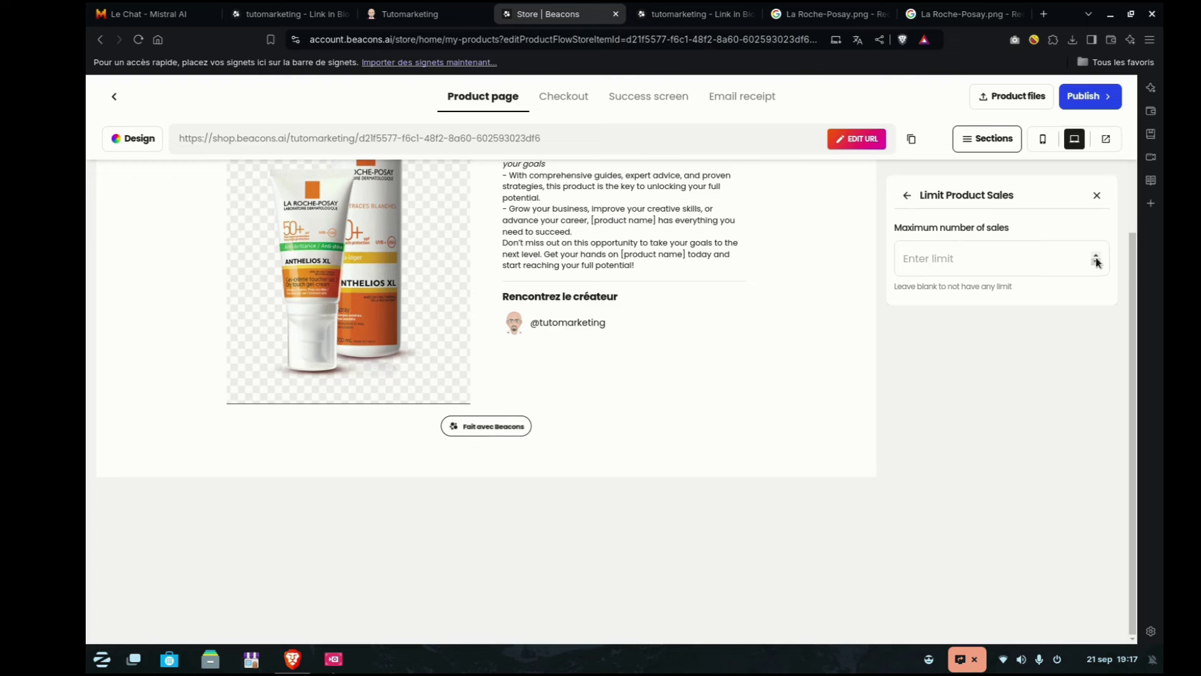
pyautogui.click(908, 196)
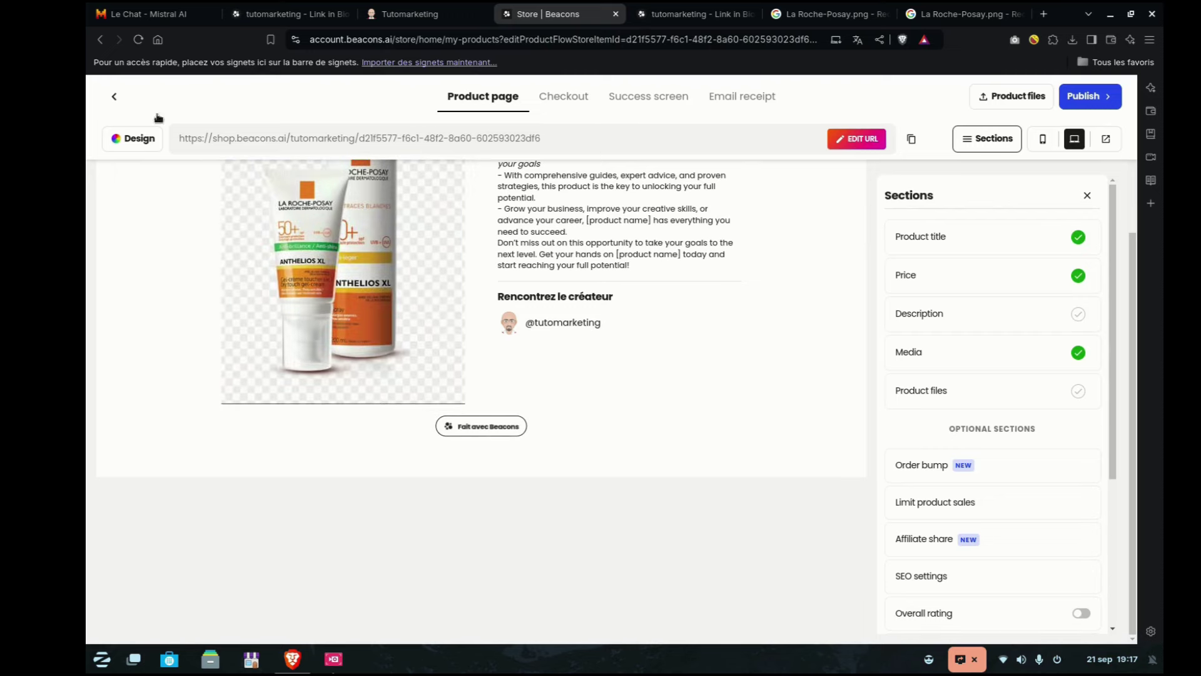
# - Leave the product editor, saving the draft as a new product, and dismiss the promotion options
pyautogui.click(114, 97)
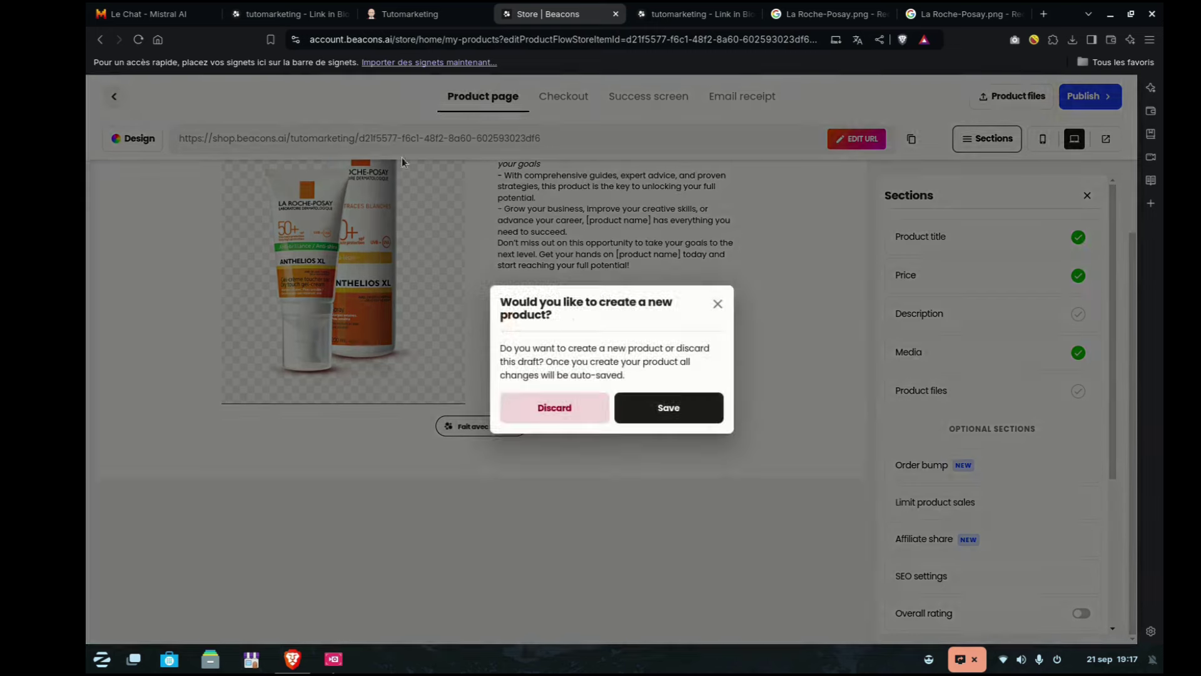
pyautogui.click(652, 413)
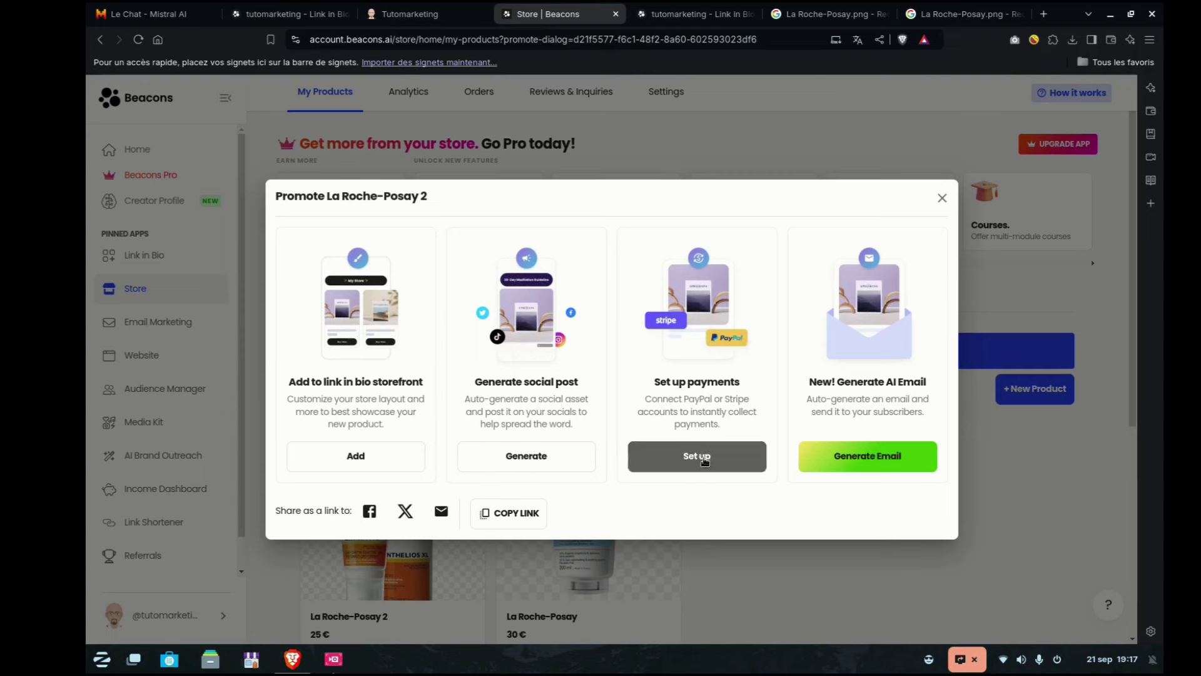
pyautogui.click(944, 199)
pyautogui.scroll(-3, 463, 496)
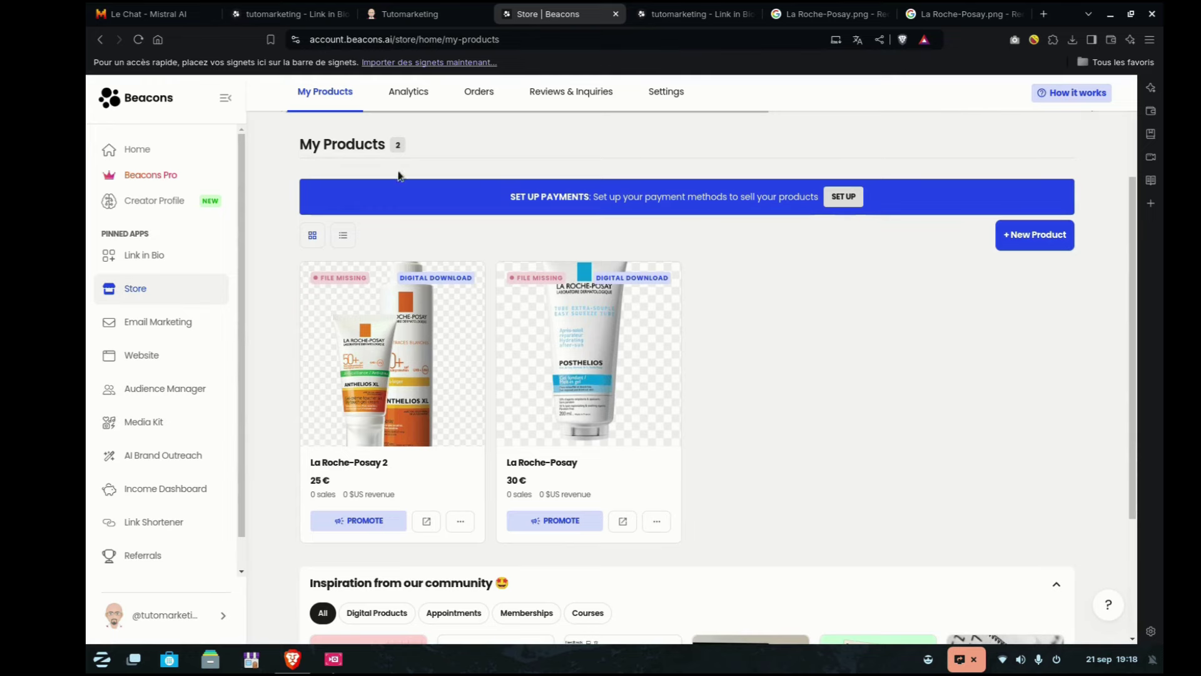
# - Open the L'Art de la Beauté website for editing from the list of Beacons websites
pyautogui.click(671, 15)
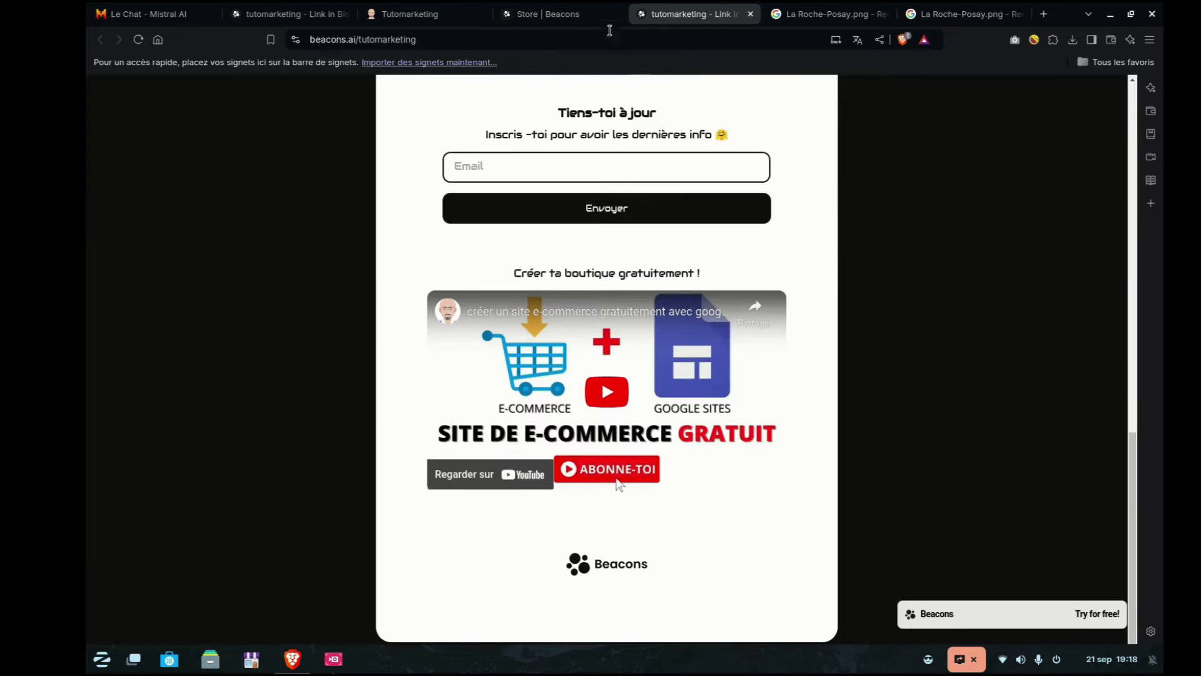
pyautogui.click(826, 13)
pyautogui.click(548, 13)
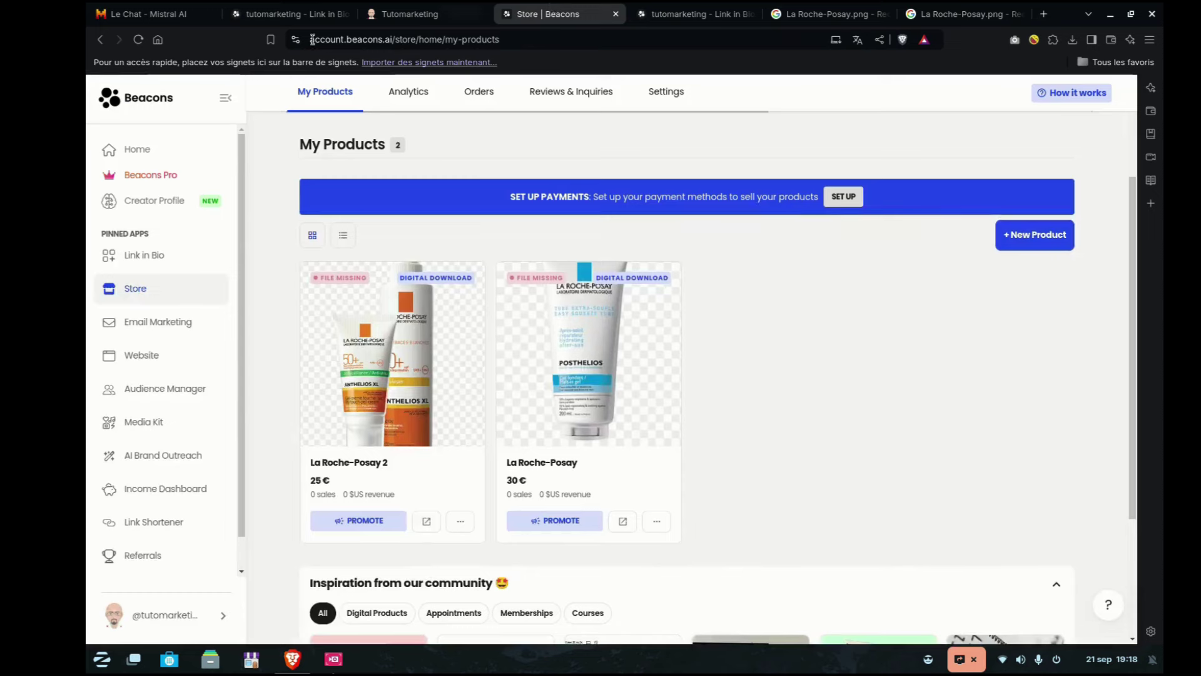
pyautogui.click(140, 352)
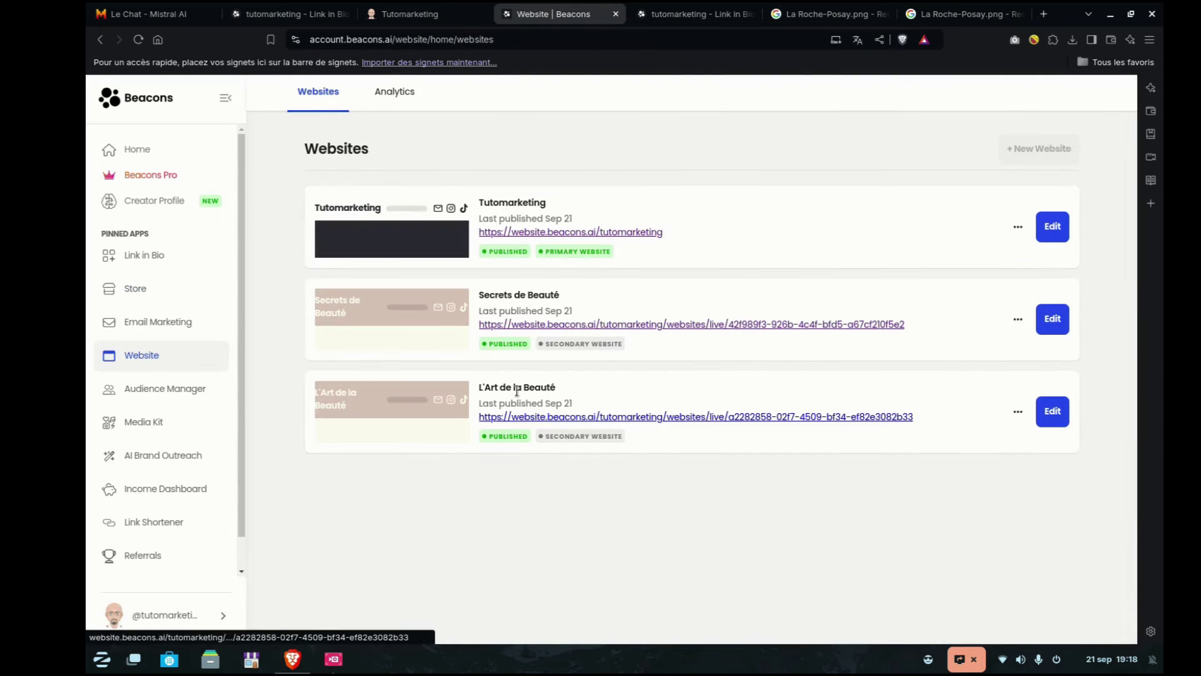
pyautogui.click(1054, 412)
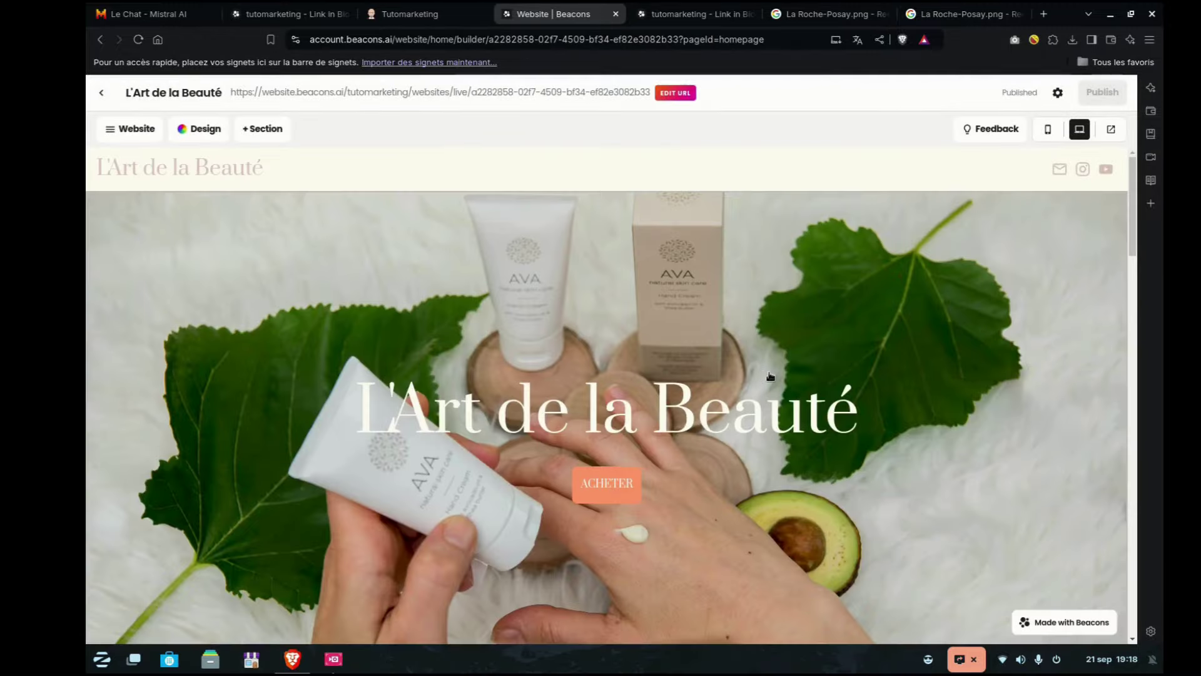
# - Add the La Roche-Posay 2 product to the La Roche-Posay store section
pyautogui.scroll(-10, 776, 385)
pyautogui.click(635, 356)
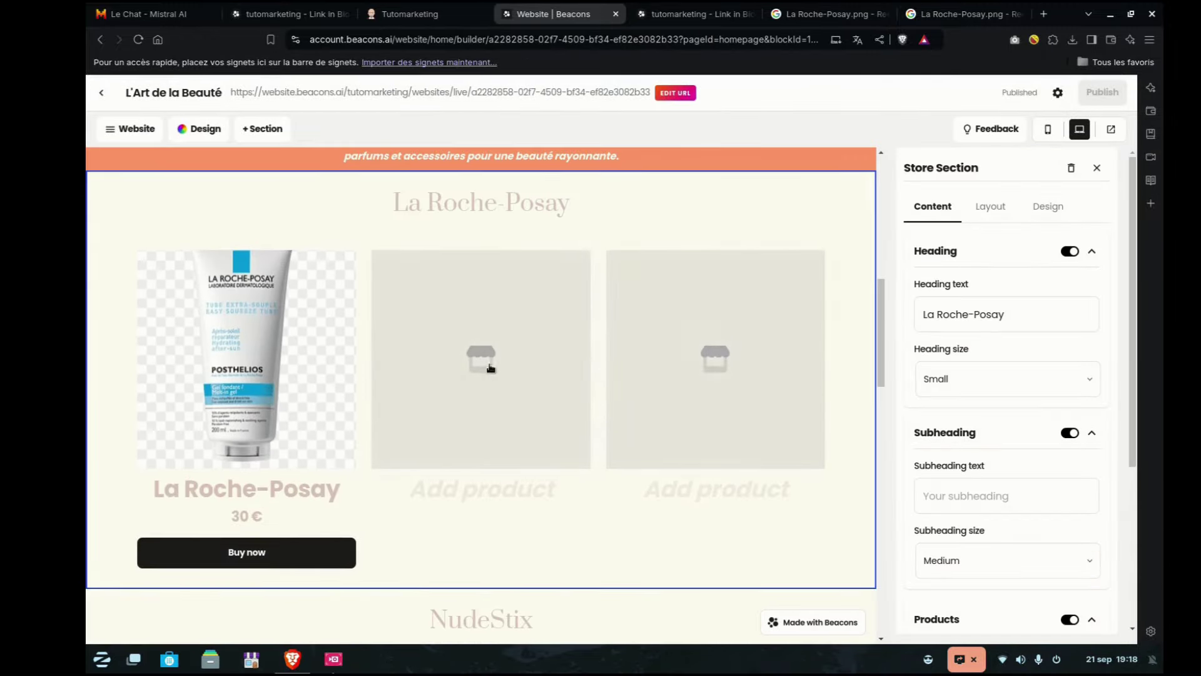
pyautogui.scroll(-4, 995, 495)
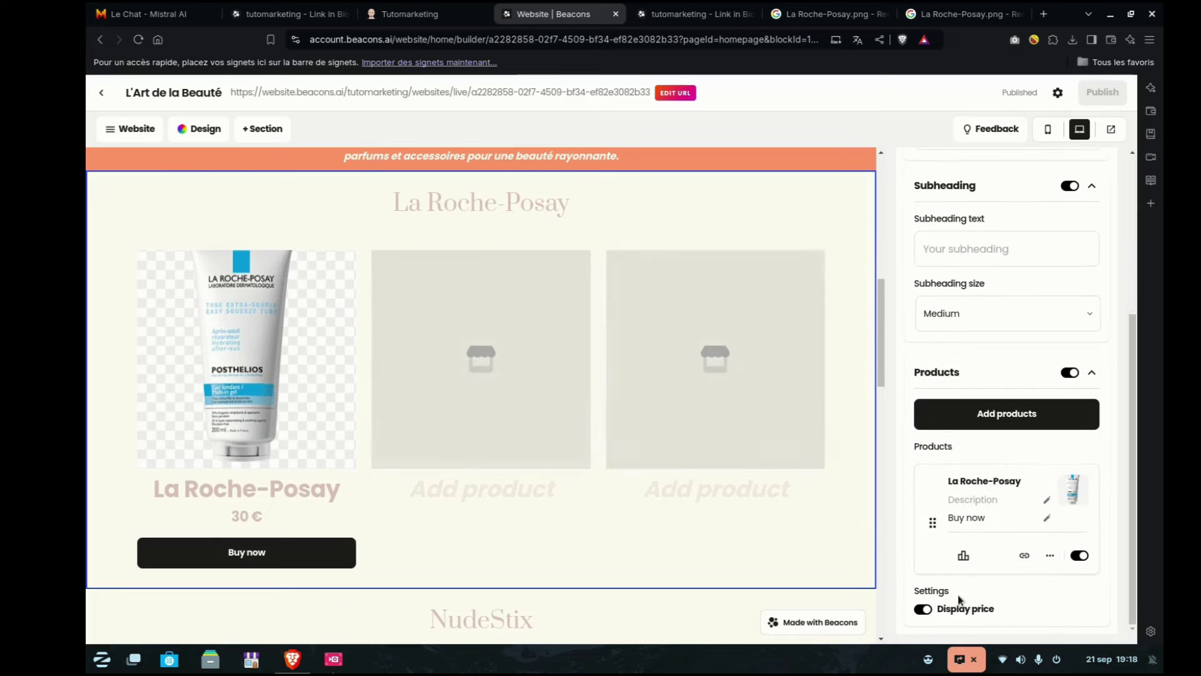
pyautogui.click(1018, 421)
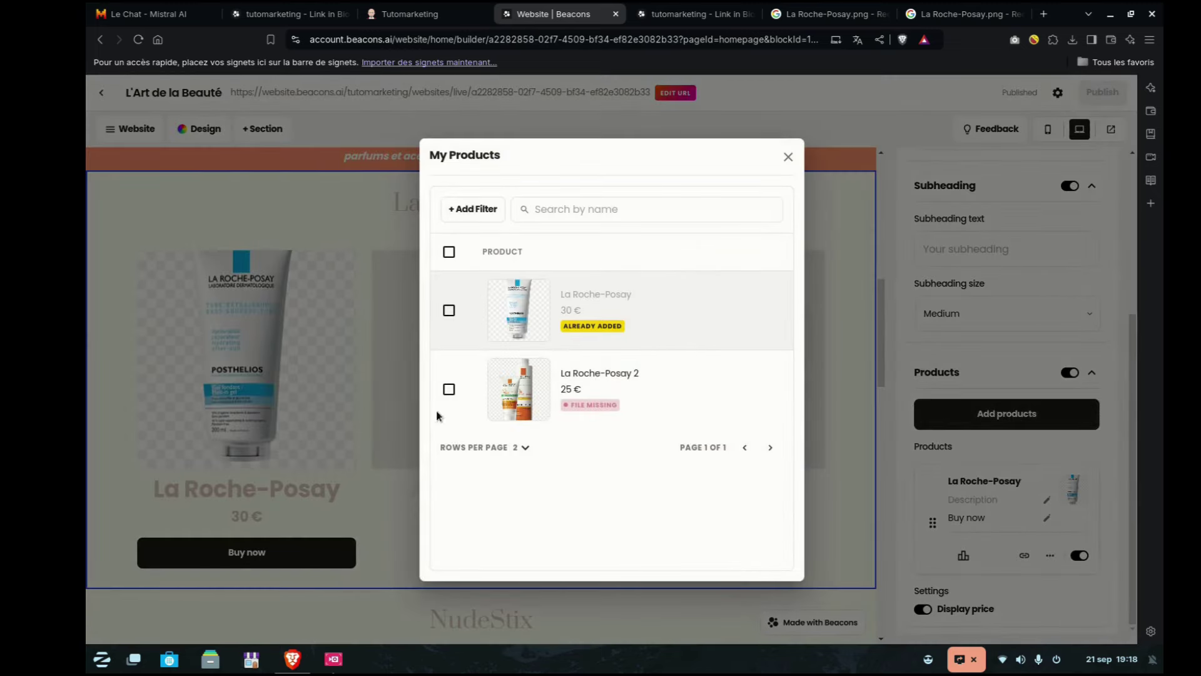
pyautogui.click(449, 389)
pyautogui.click(750, 452)
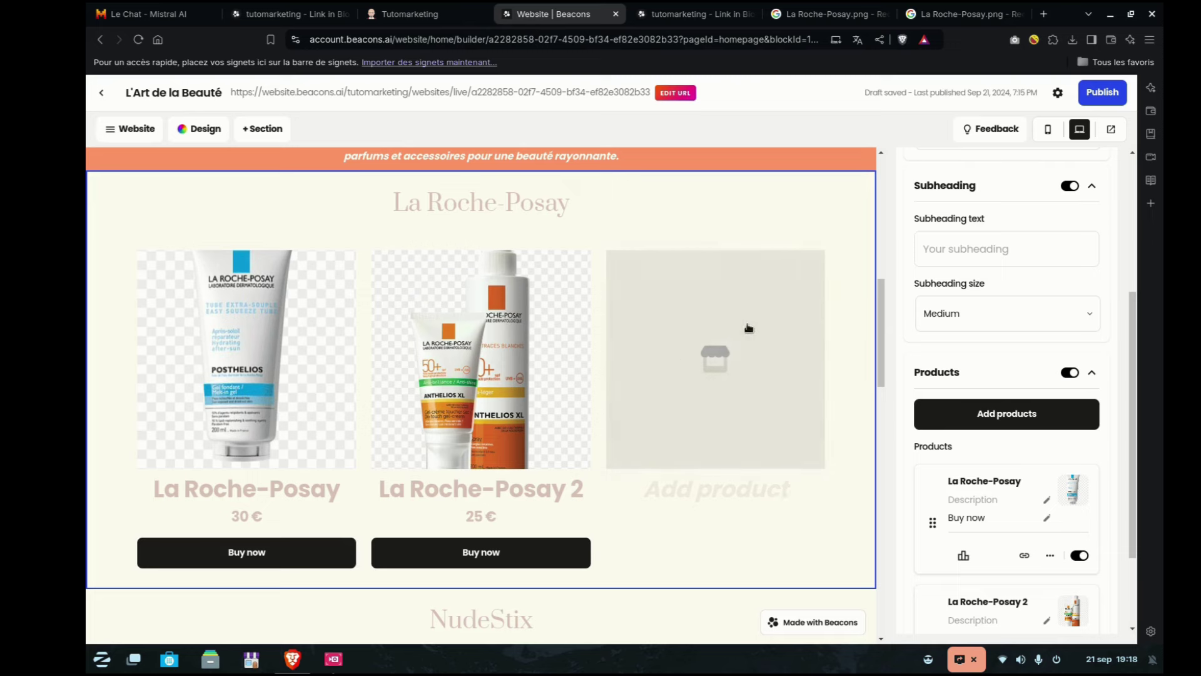
# - Examine the empty NudeStix store section and the heading and image settings of the "Skincare That ACTUALLY Works" section
pyautogui.scroll(-5, 675, 403)
pyautogui.scroll(-2, 676, 404)
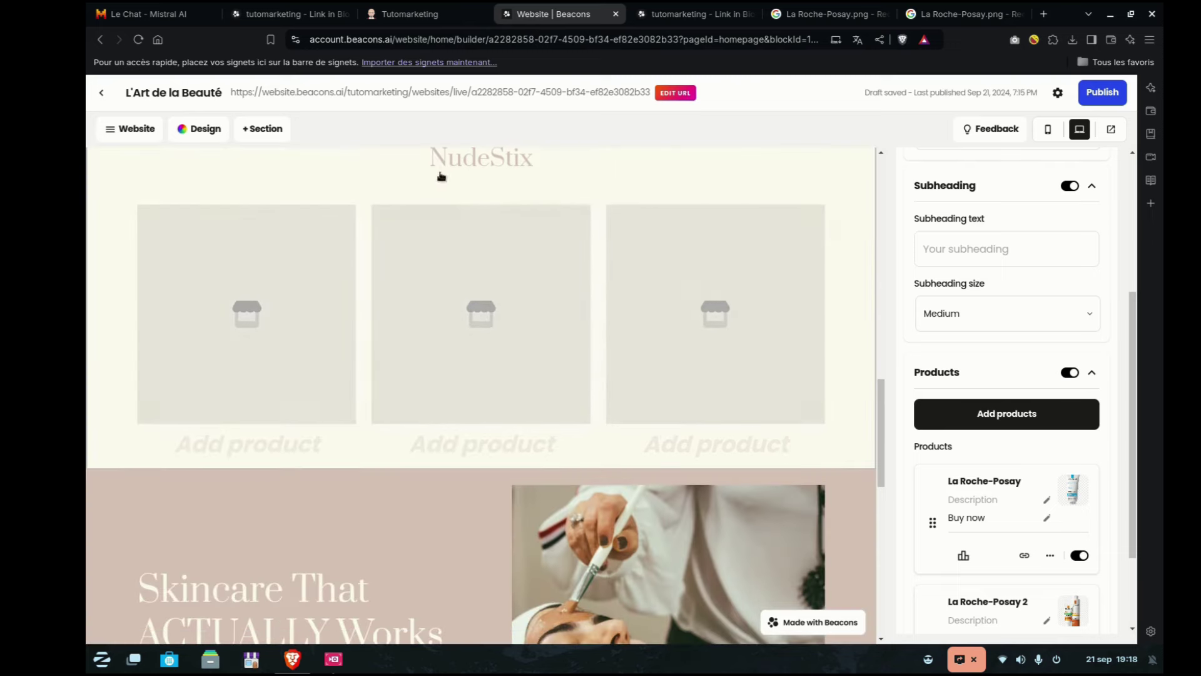
pyautogui.scroll(-4, 769, 369)
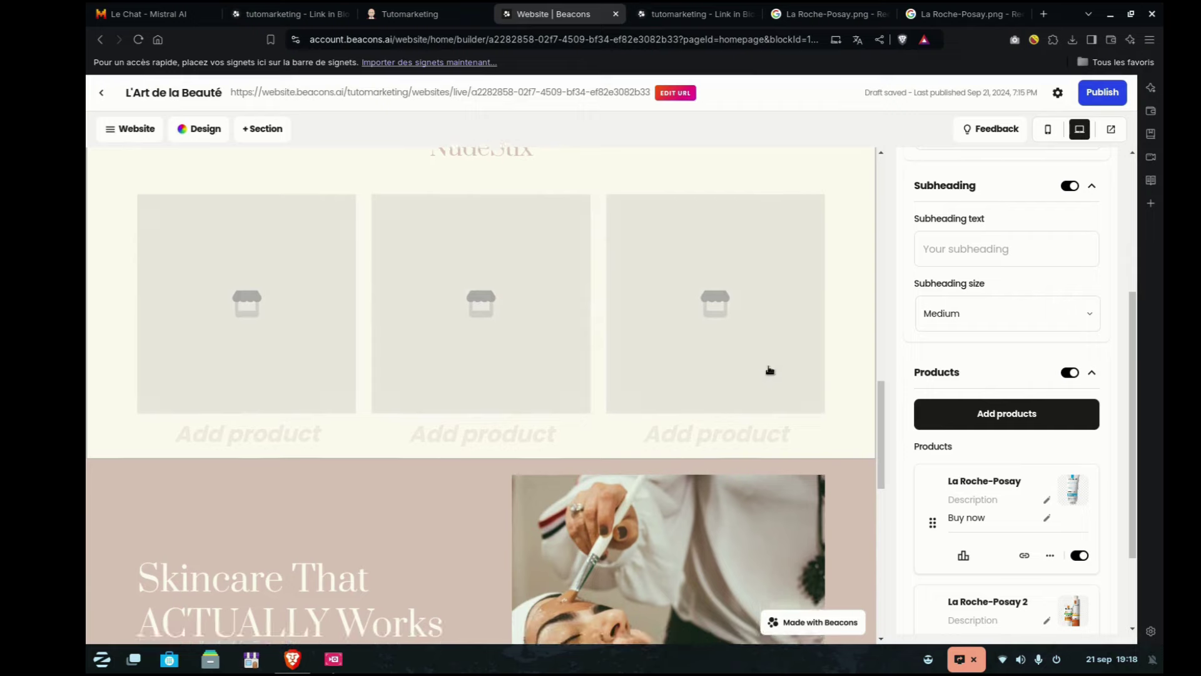
pyautogui.click(248, 364)
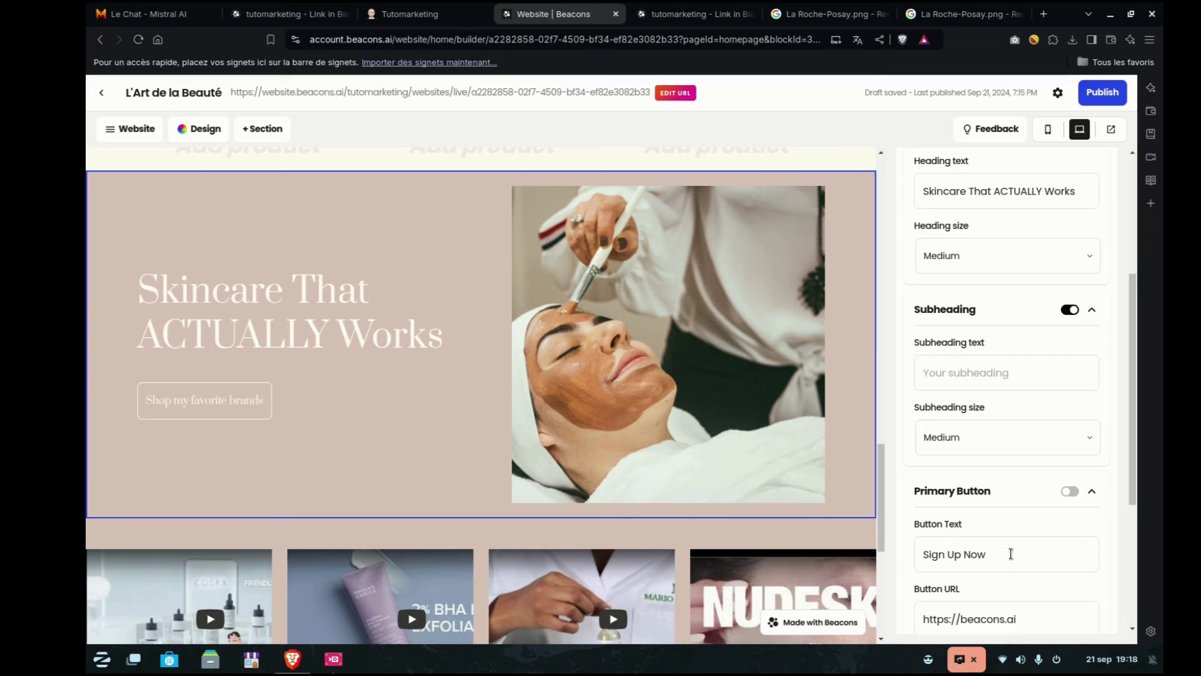
pyautogui.scroll(3, 1000, 369)
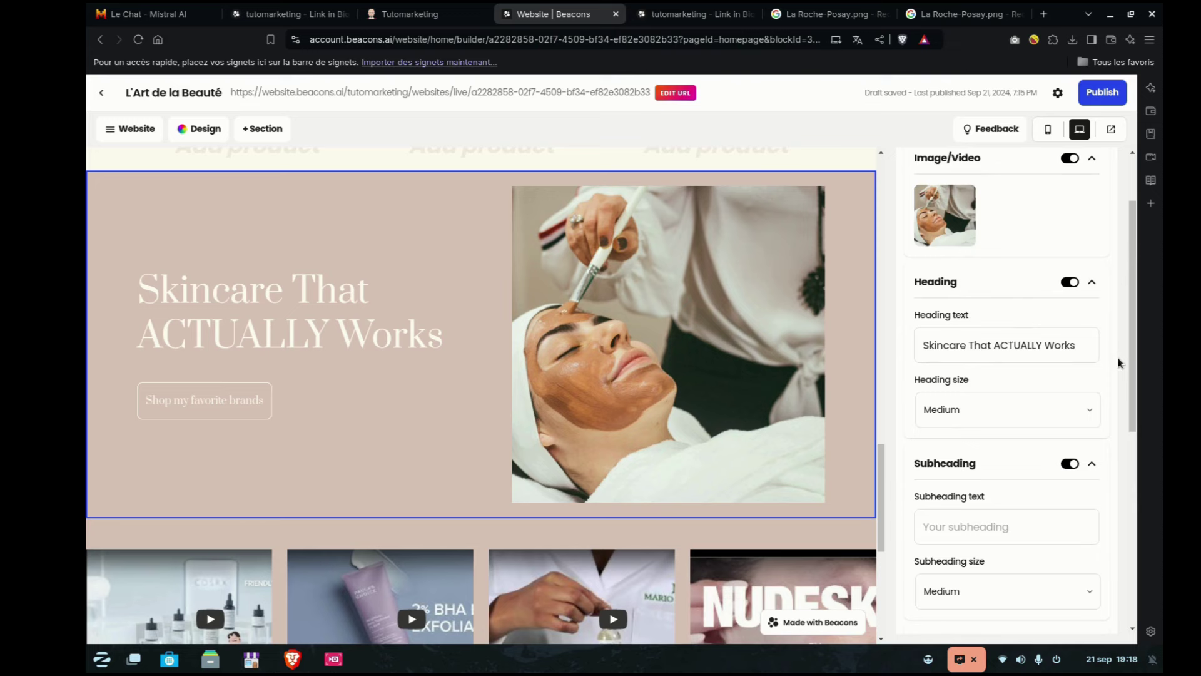
pyautogui.moveTo(1088, 348); pyautogui.dragTo(910, 348)
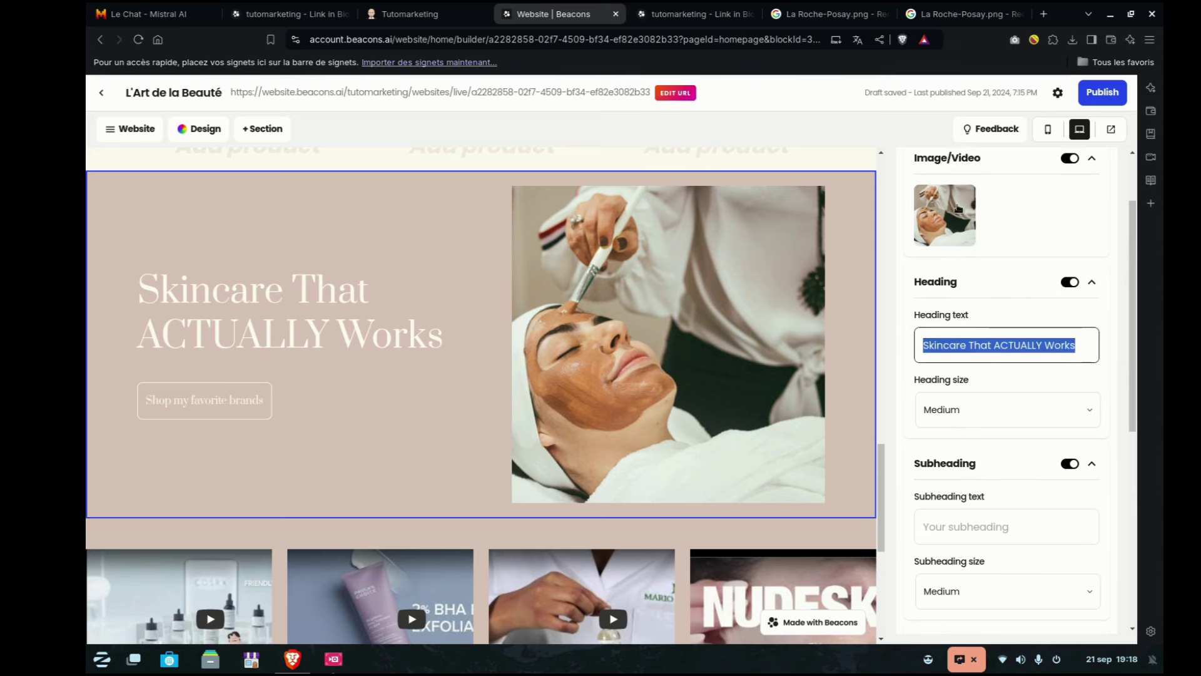
pyautogui.scroll(-1, 635, 405)
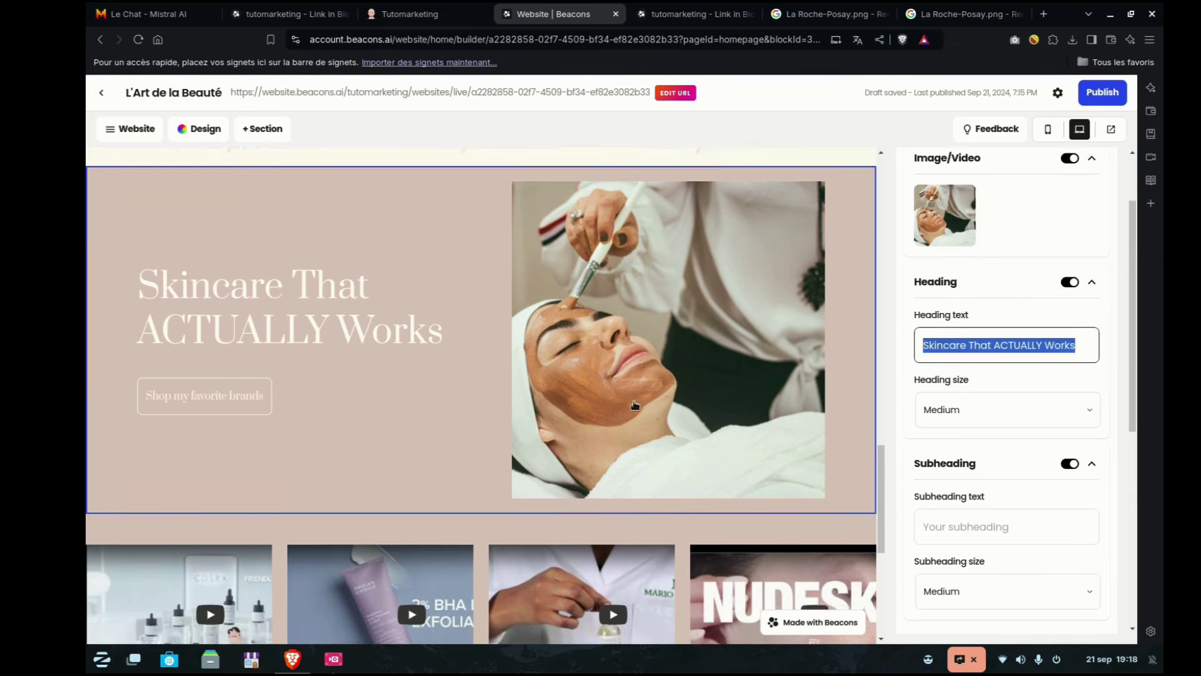
# - Examine the URL, title and subtitle settings of the first YouTube video in the video section, and close them without changes
pyautogui.scroll(-6, 634, 401)
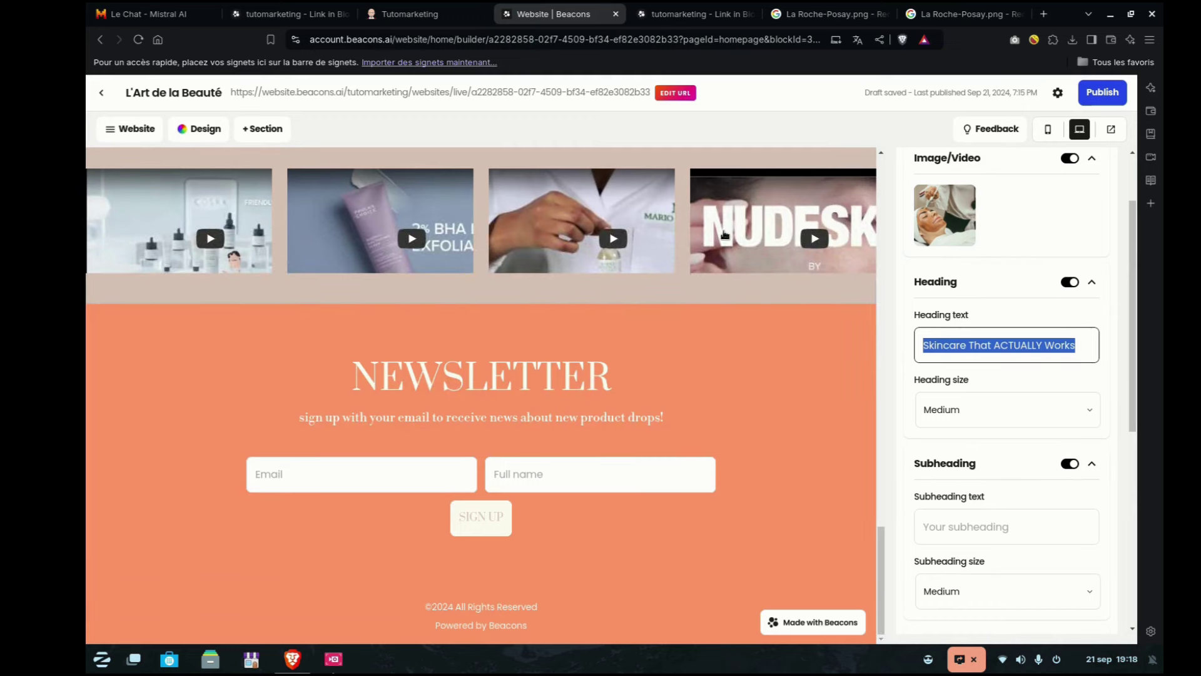
pyautogui.click(190, 206)
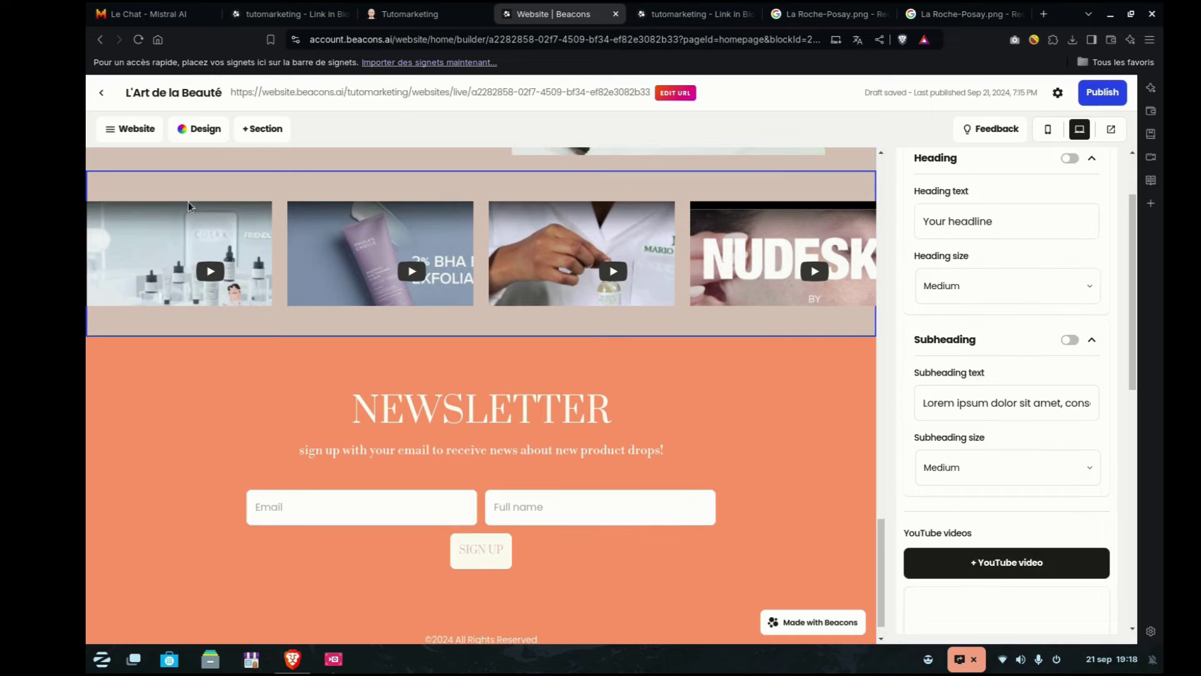
pyautogui.scroll(-5, 1064, 460)
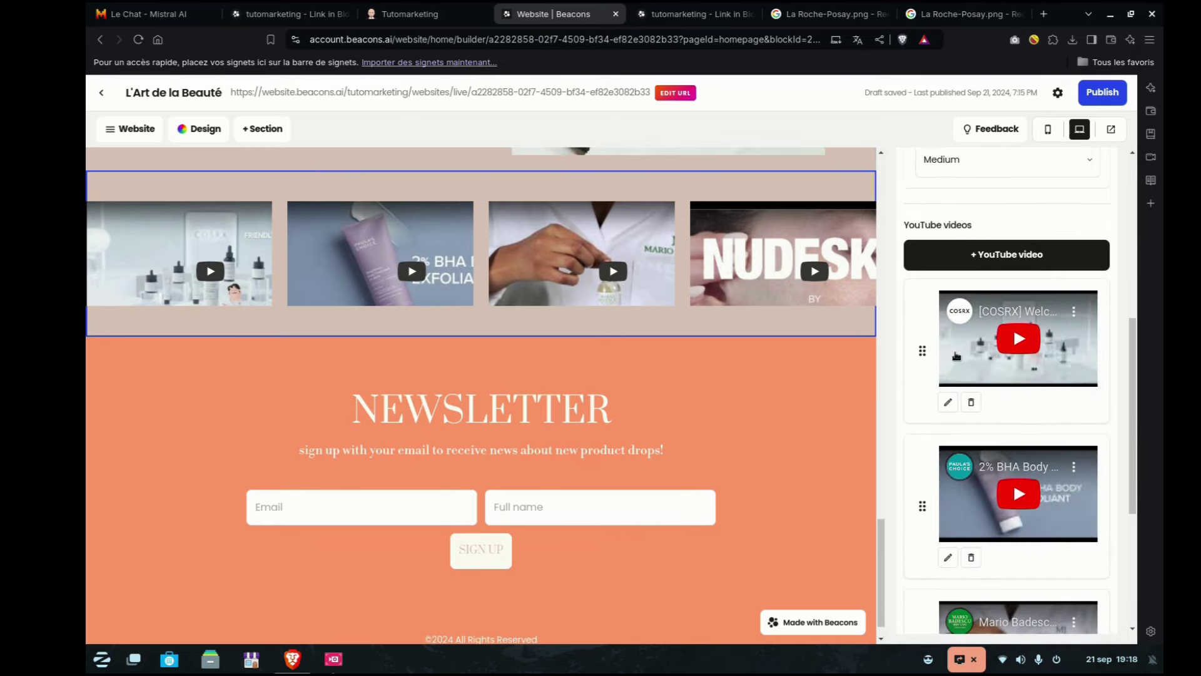
pyautogui.click(948, 402)
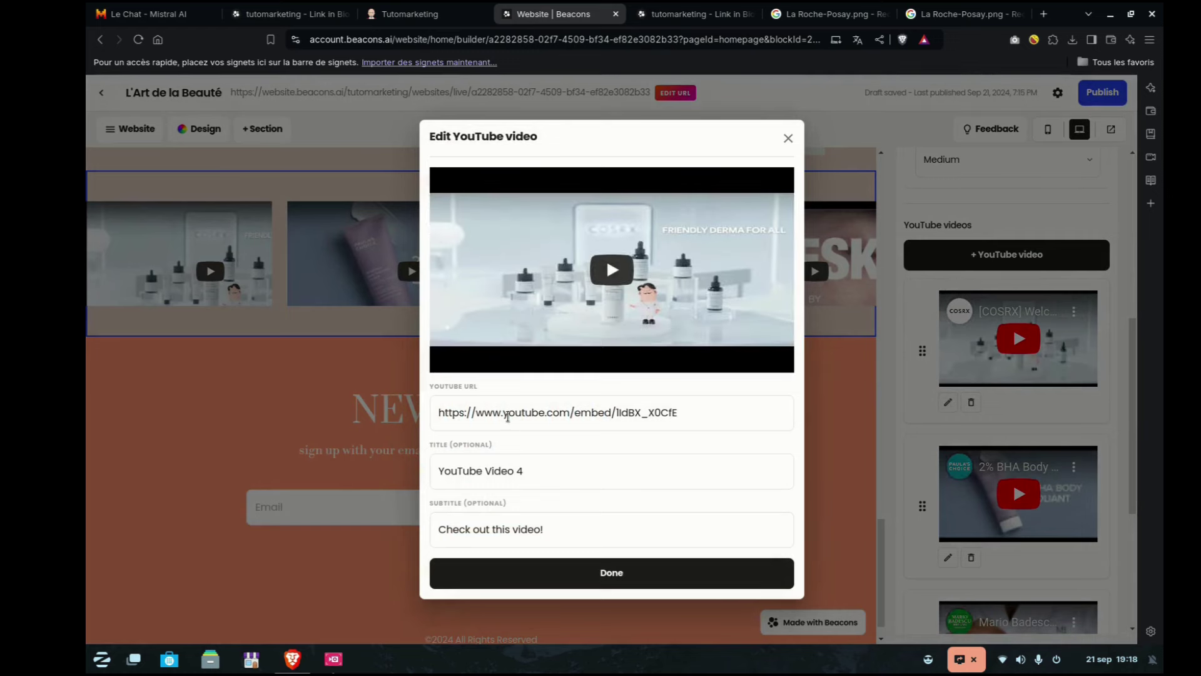
pyautogui.moveTo(441, 411); pyautogui.dragTo(717, 420)
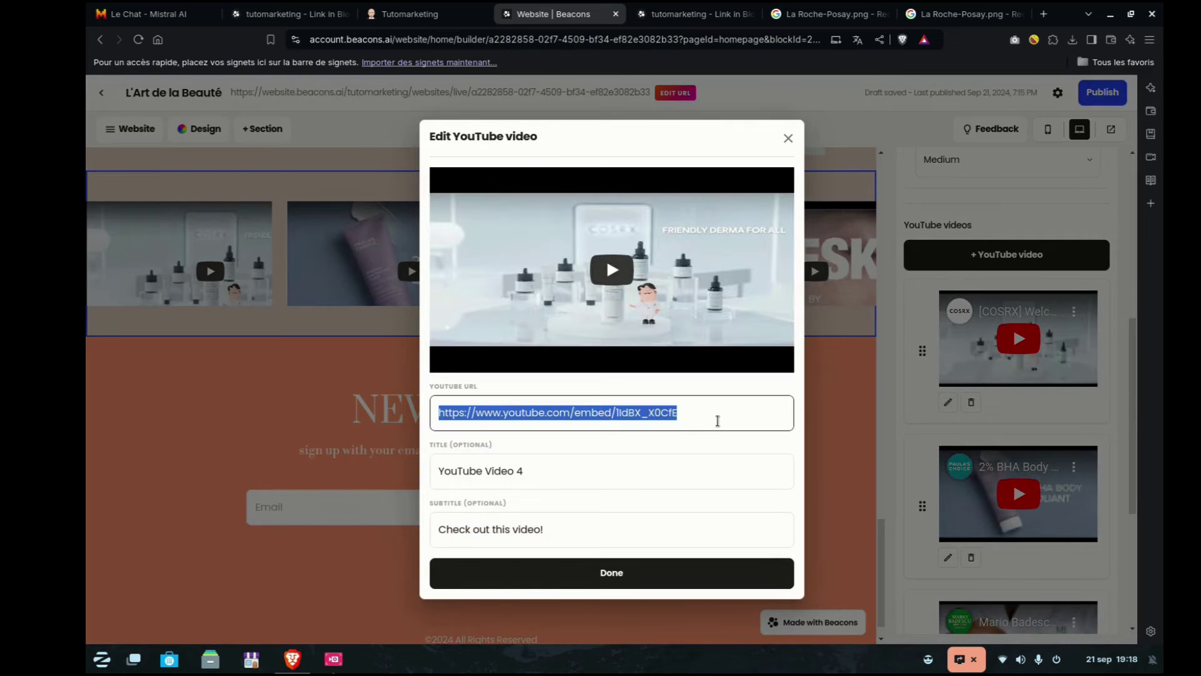
pyautogui.tripleClick(536, 470)
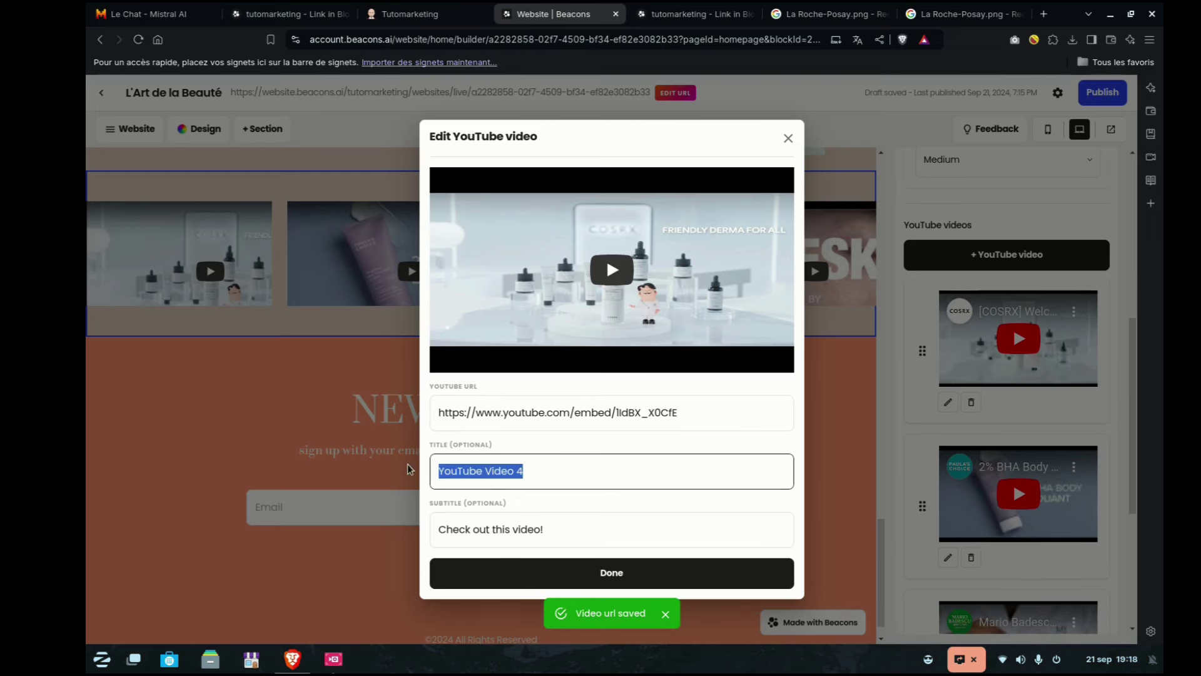
pyautogui.click(441, 526)
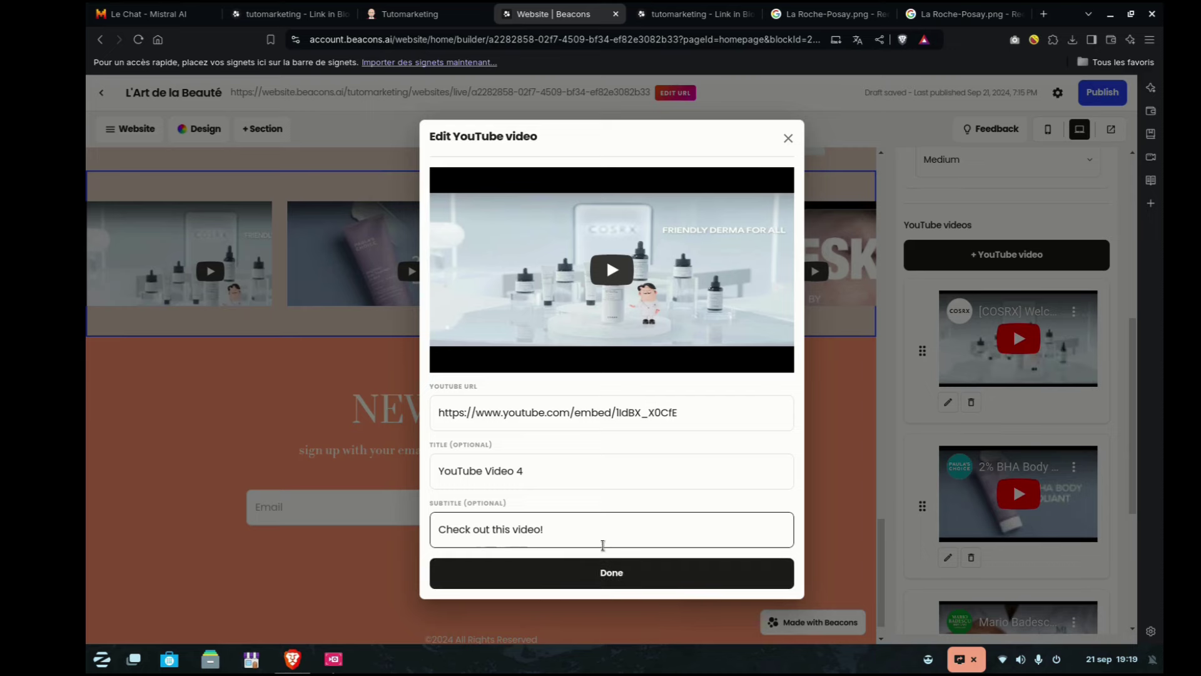
pyautogui.click(788, 138)
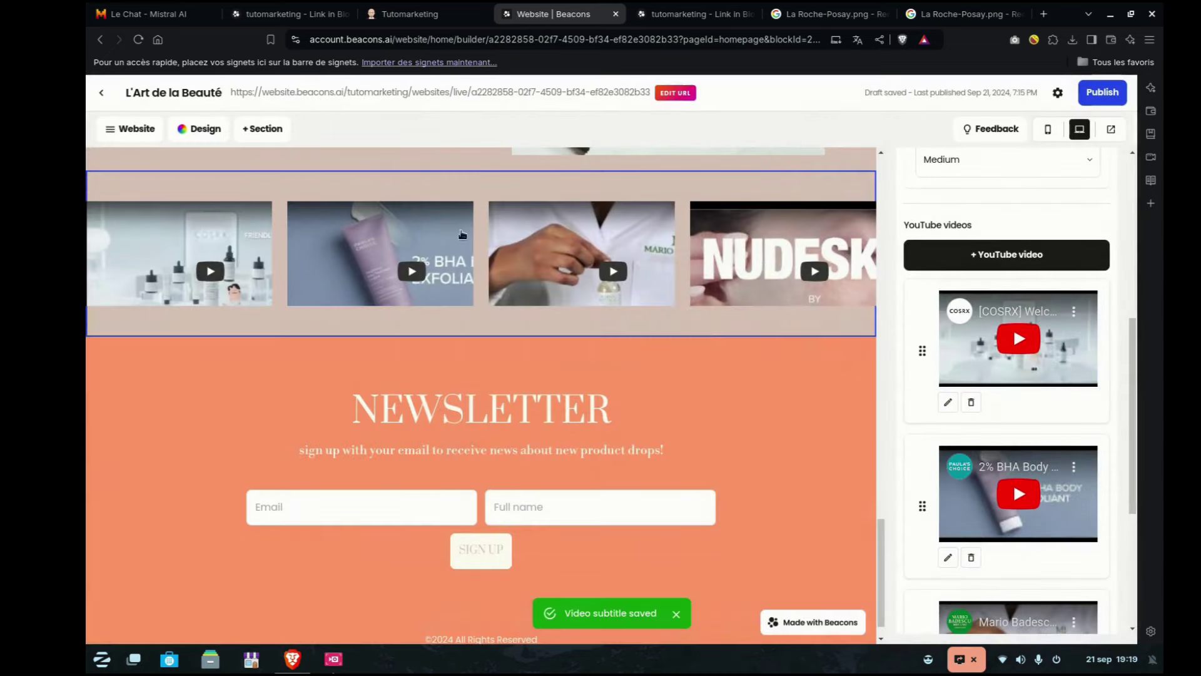
# - Examine the newsletter section's form fields, submit button text, success message and terms and conditions settings
pyautogui.click(393, 415)
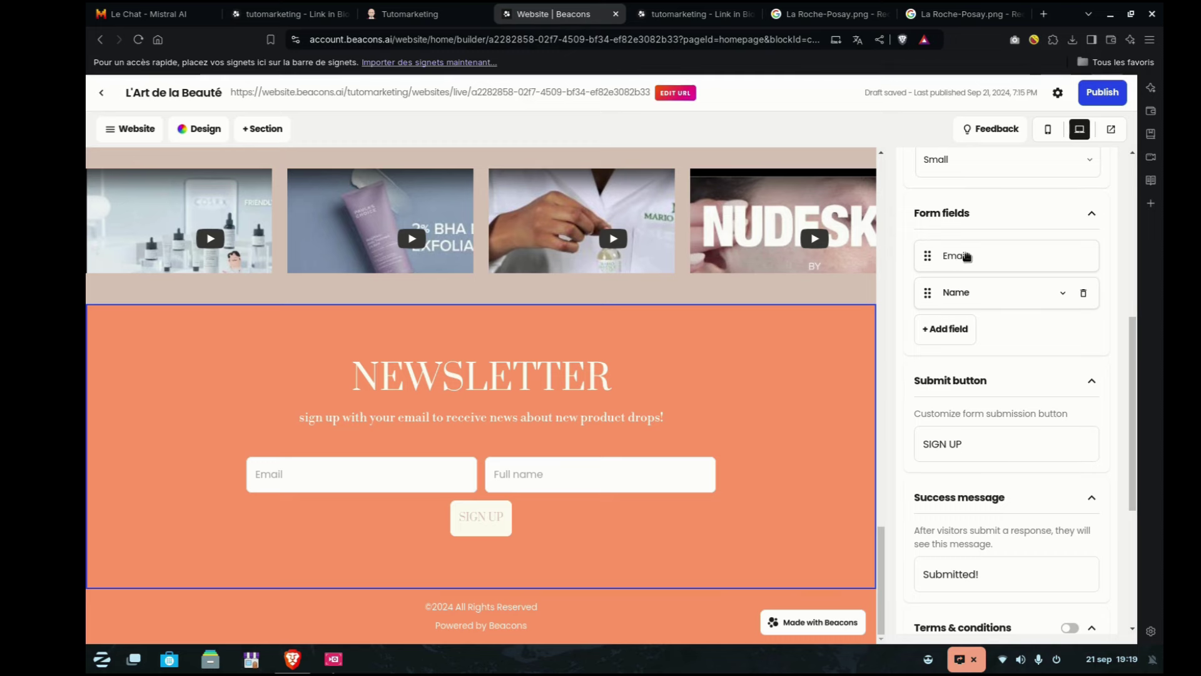
pyautogui.moveTo(933, 259); pyautogui.dragTo(972, 305)
pyautogui.moveTo(978, 456); pyautogui.dragTo(887, 432)
pyautogui.scroll(-5, 997, 462)
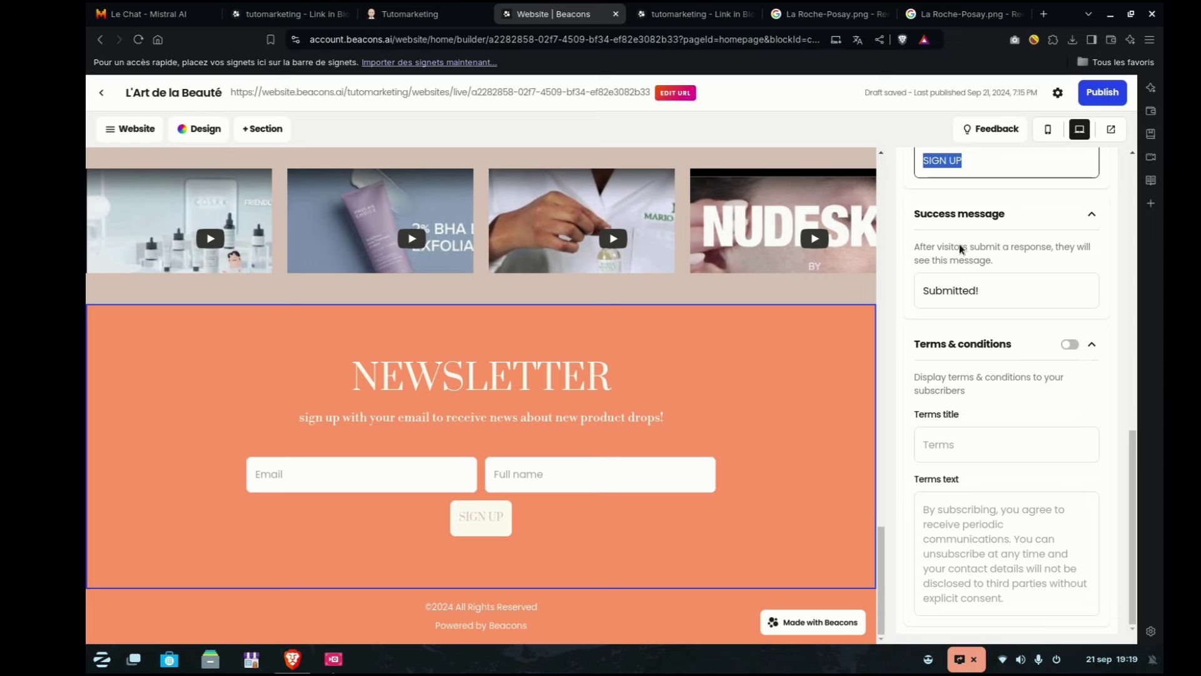
pyautogui.click(930, 511)
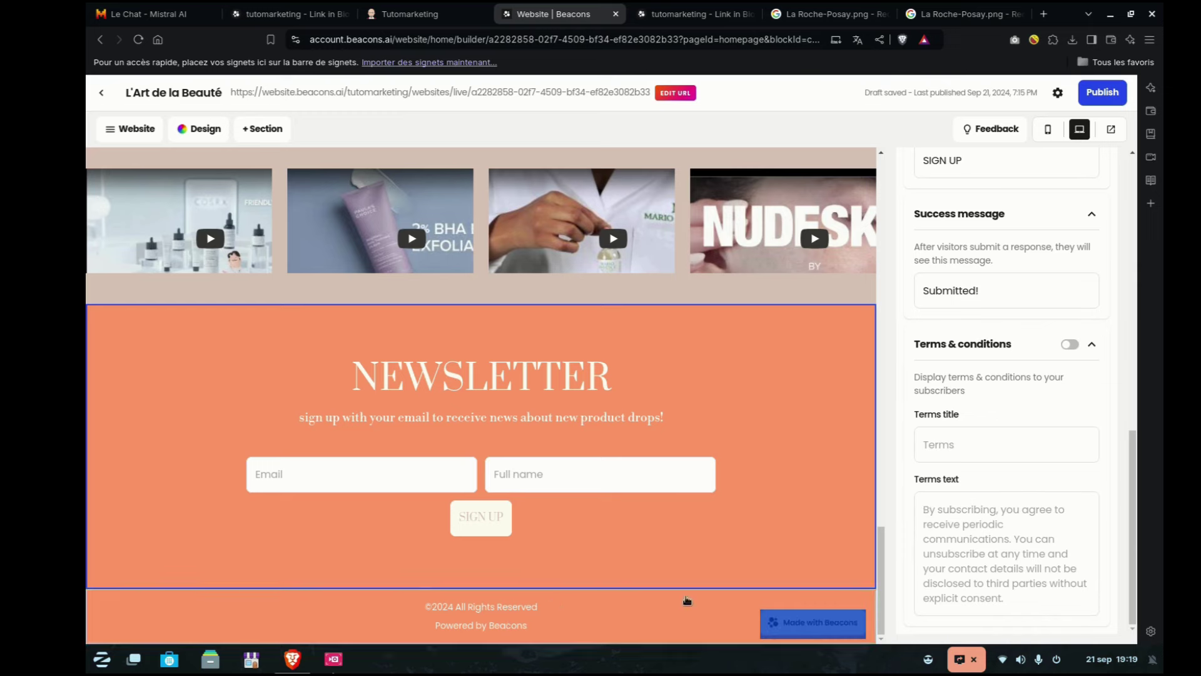
# - Review the page back up to its header and publish the updated website
pyautogui.scroll(10, 764, 313)
pyautogui.scroll(10, 601, 252)
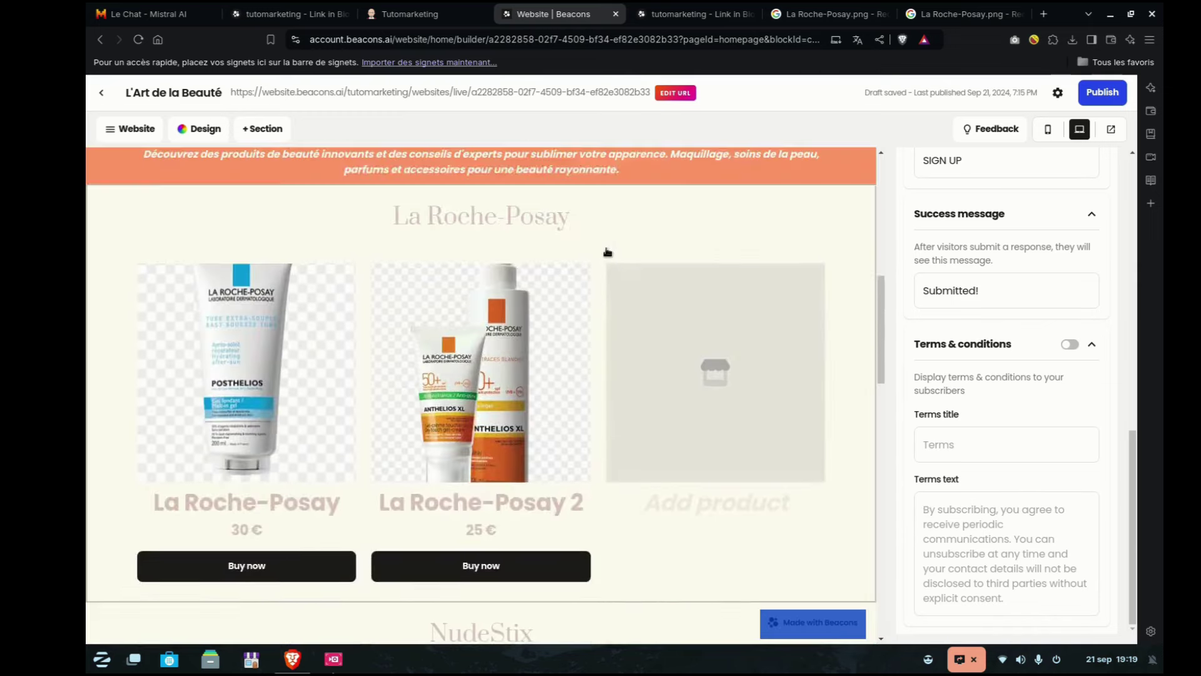
pyautogui.scroll(2, 748, 267)
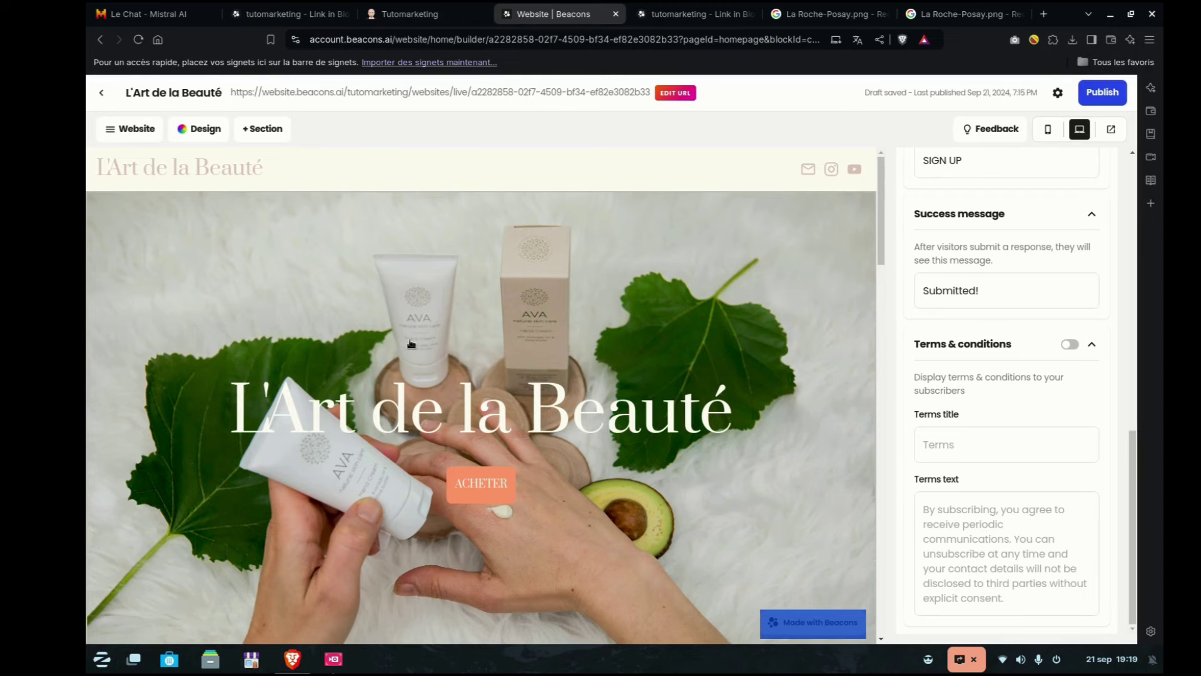
pyautogui.click(1102, 92)
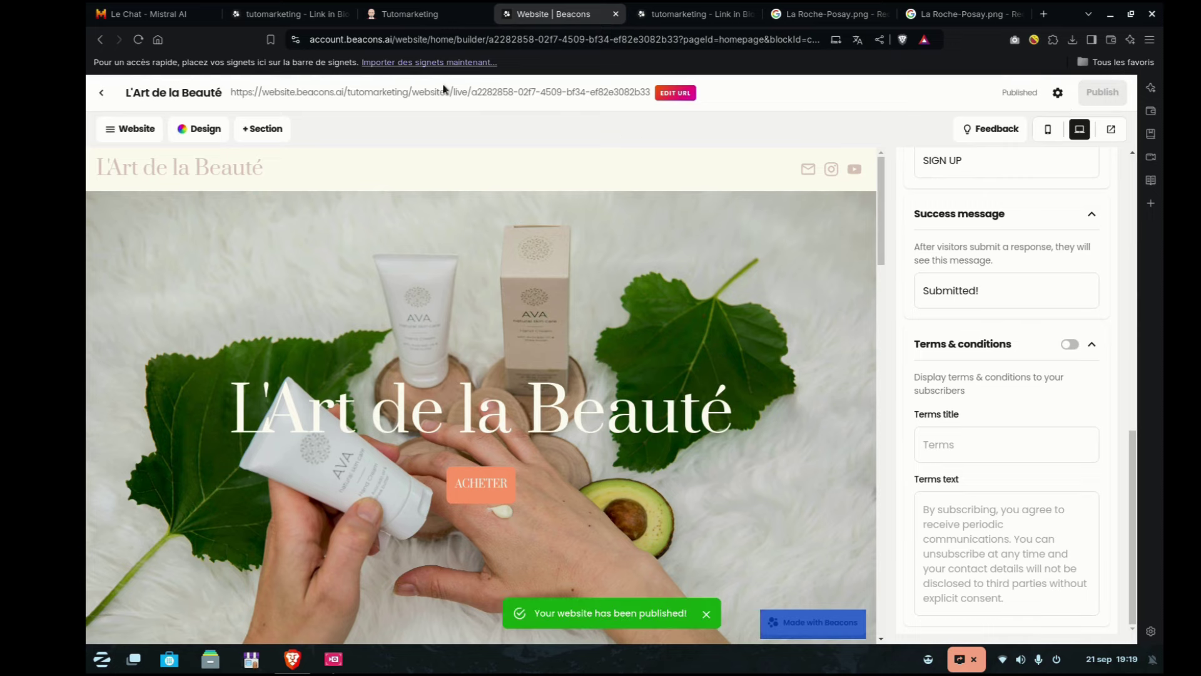
# - View the La Roche-Posay products on the live website, close the live page and return to the website editor
pyautogui.click(357, 94)
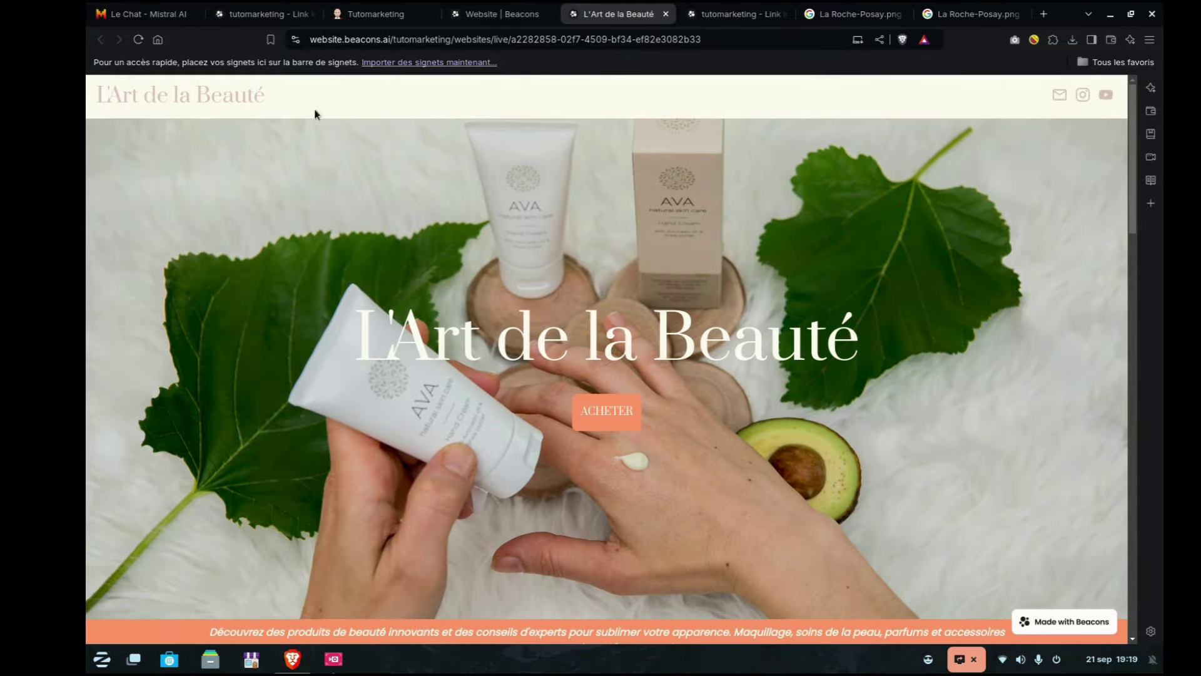
pyautogui.scroll(-8, 678, 243)
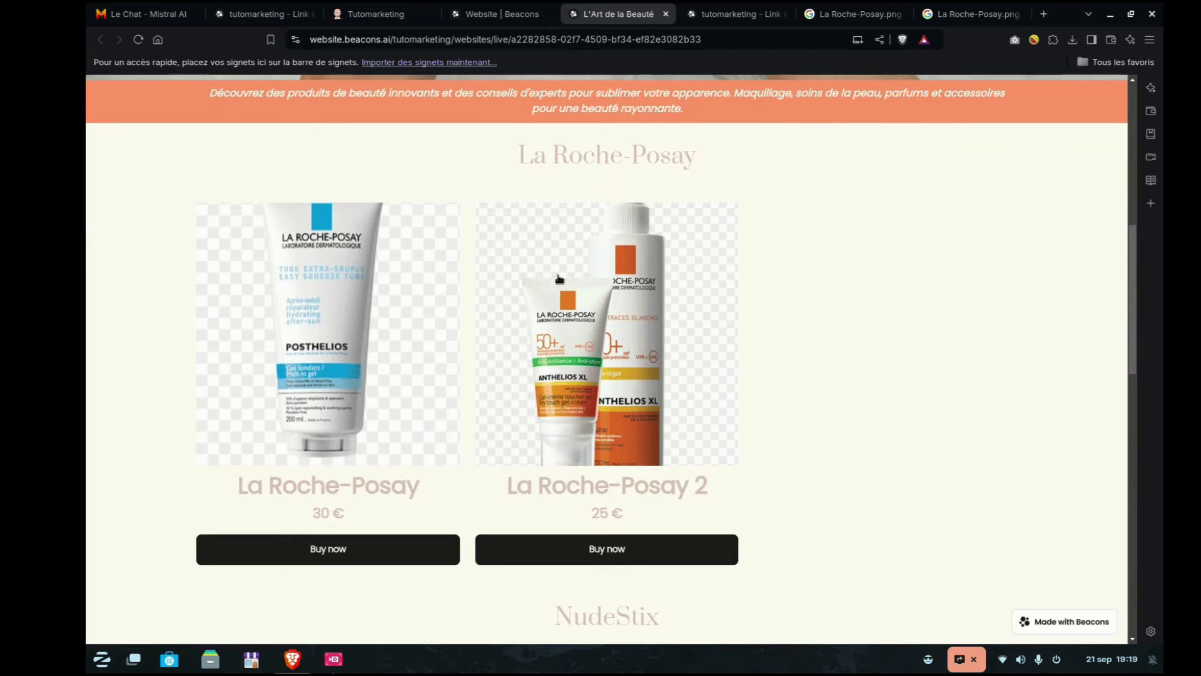
pyautogui.click(665, 14)
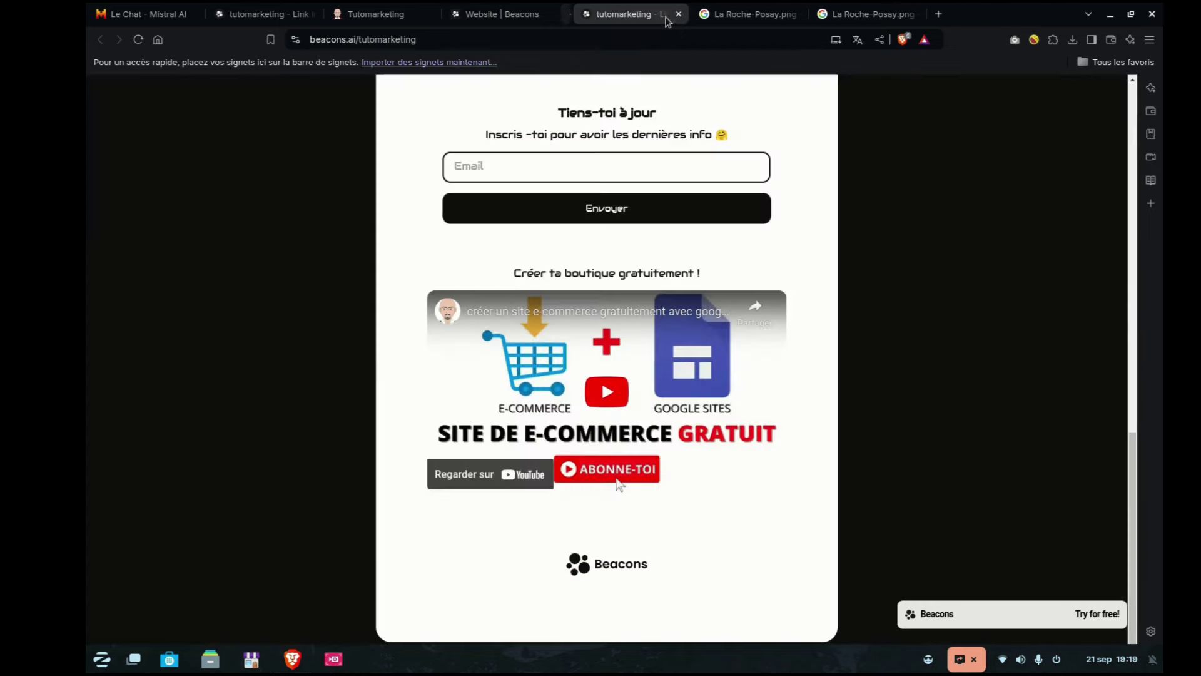
pyautogui.click(500, 14)
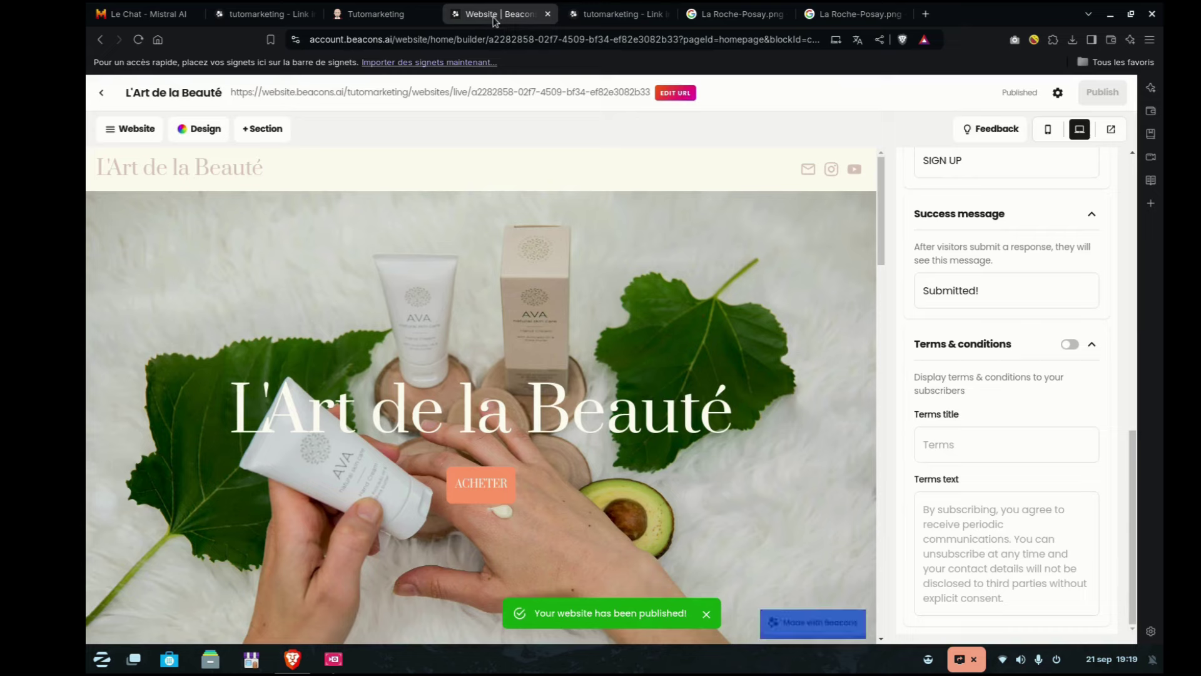
# - From the list of websites, check the management options for L'Art de la Beauté and open its live page
pyautogui.click(104, 94)
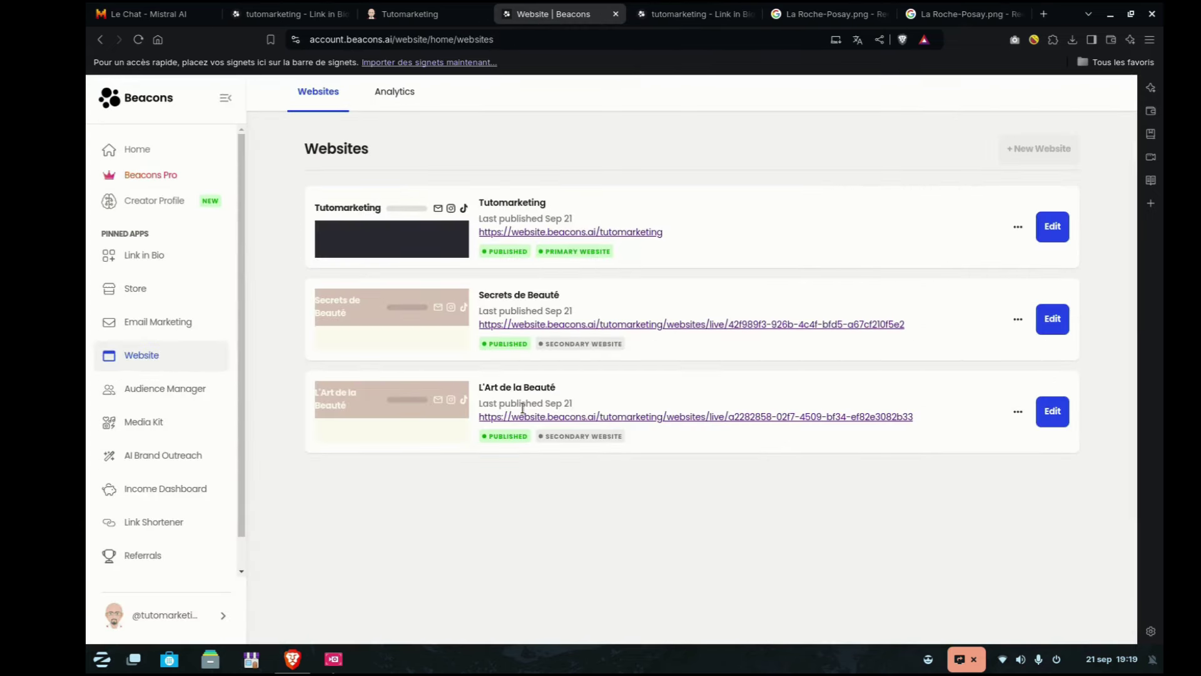
pyautogui.click(1018, 411)
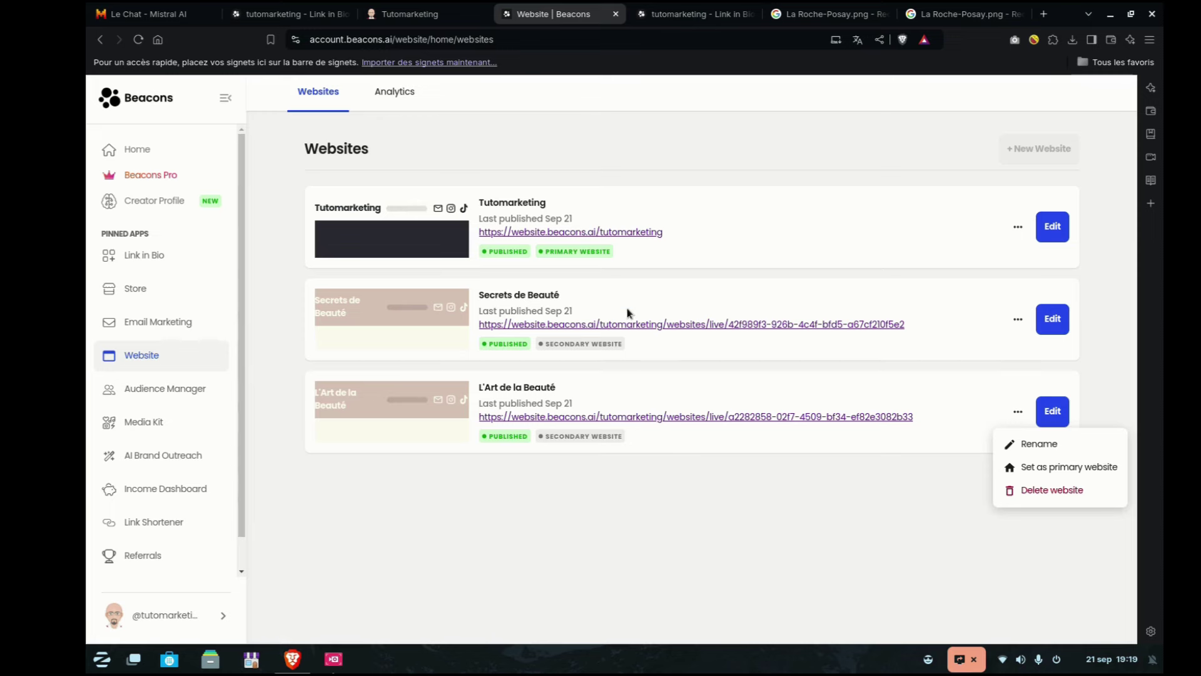
pyautogui.click(663, 418)
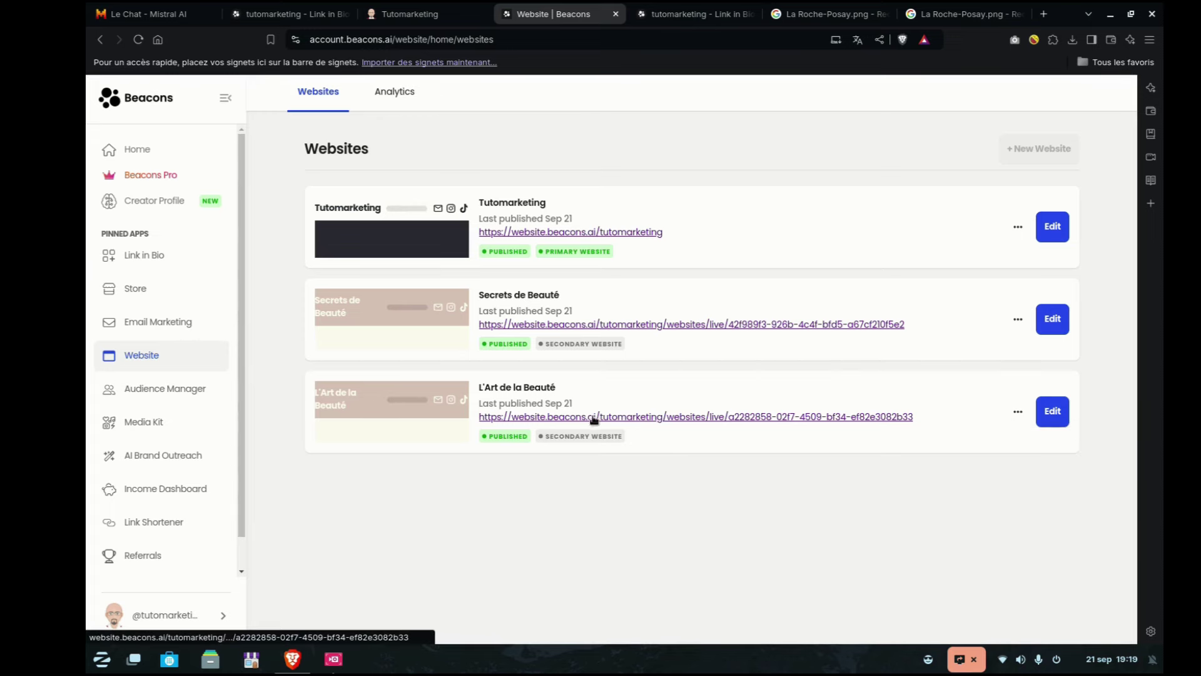
pyautogui.click(554, 418)
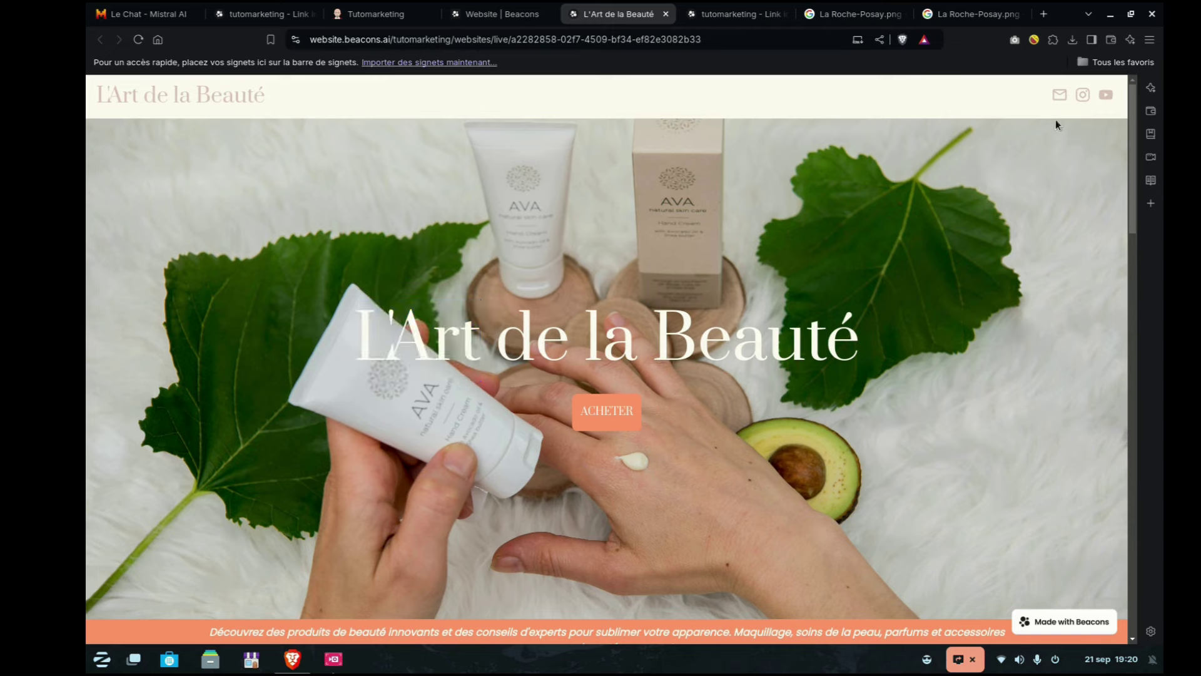
# - Check the domain name offer on the Tutomarketing site, and open the custom domain options for the L'Art de la Beauté website
pyautogui.click(375, 14)
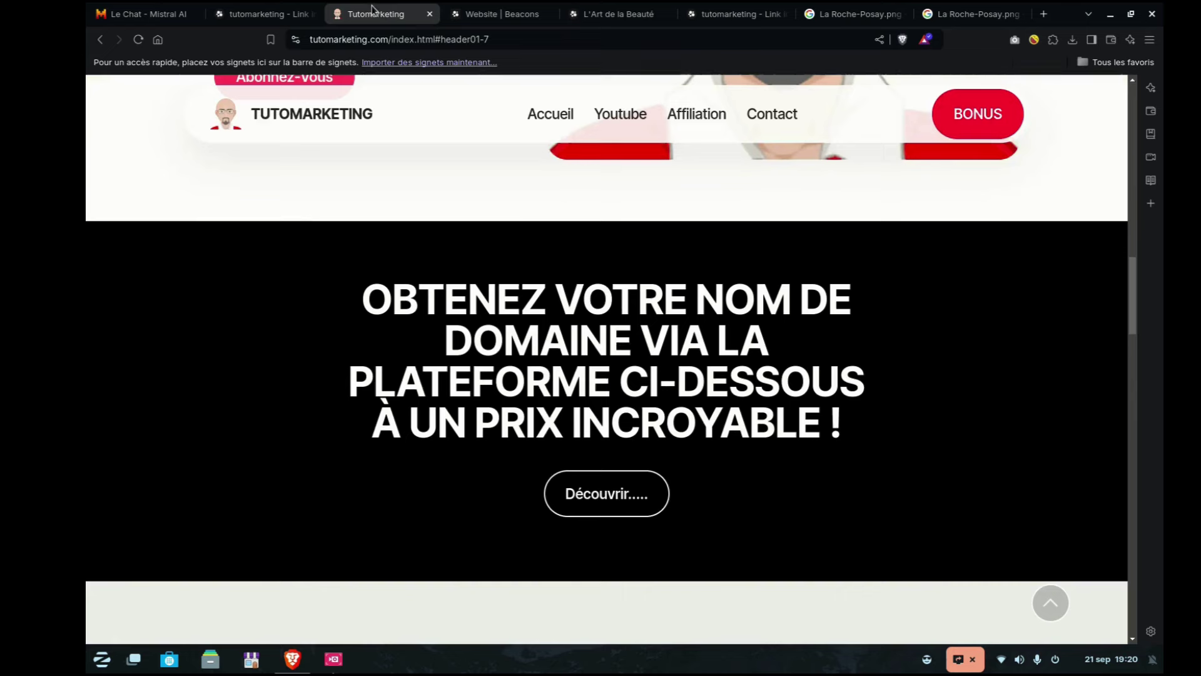
pyautogui.click(498, 14)
pyautogui.click(1052, 411)
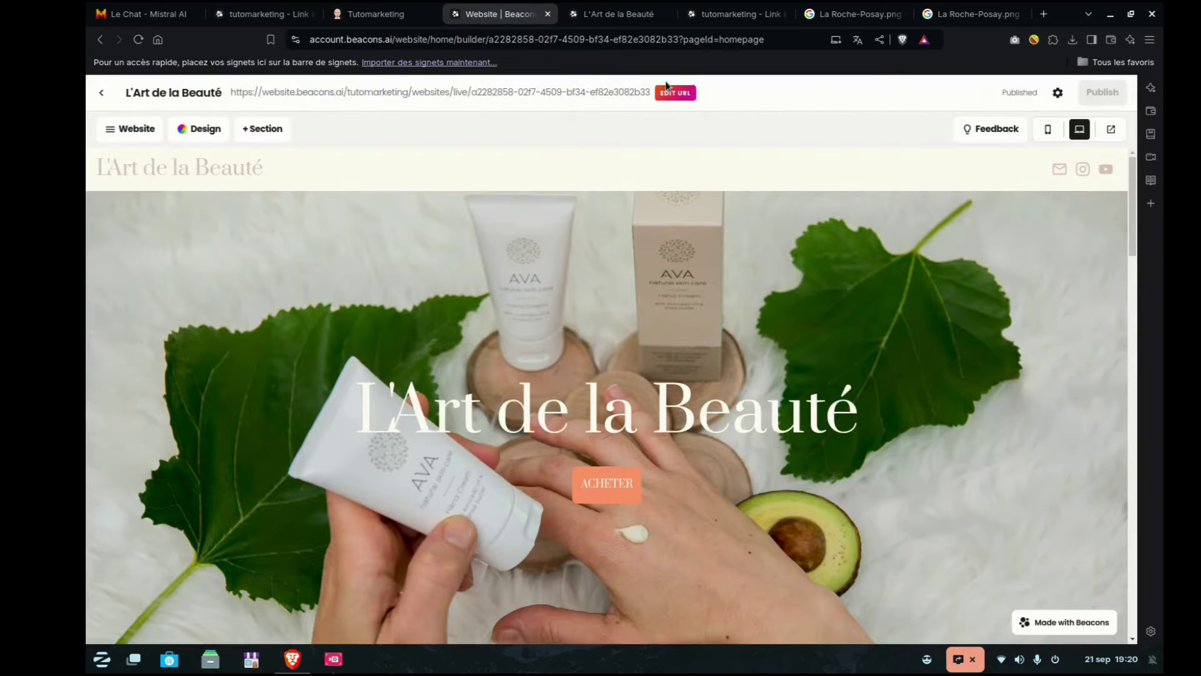
pyautogui.click(676, 94)
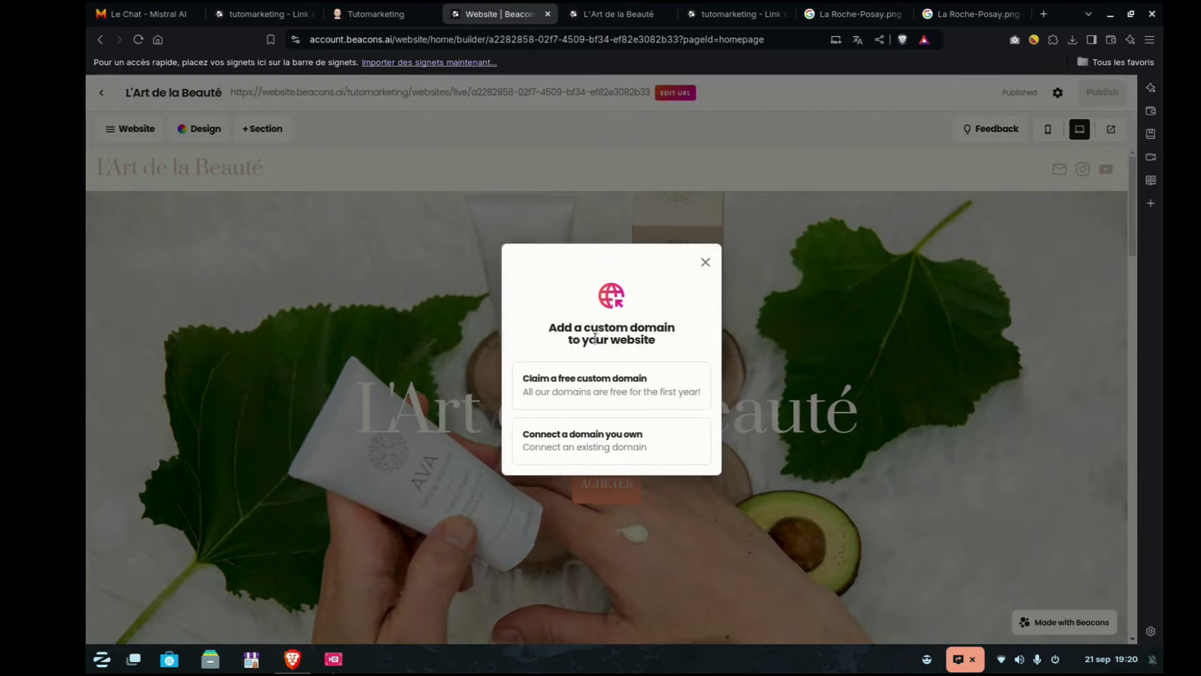
# - Review the free custom domain suggestions without claiming one, and check the website's live page before returning to the editor
pyautogui.click(603, 392)
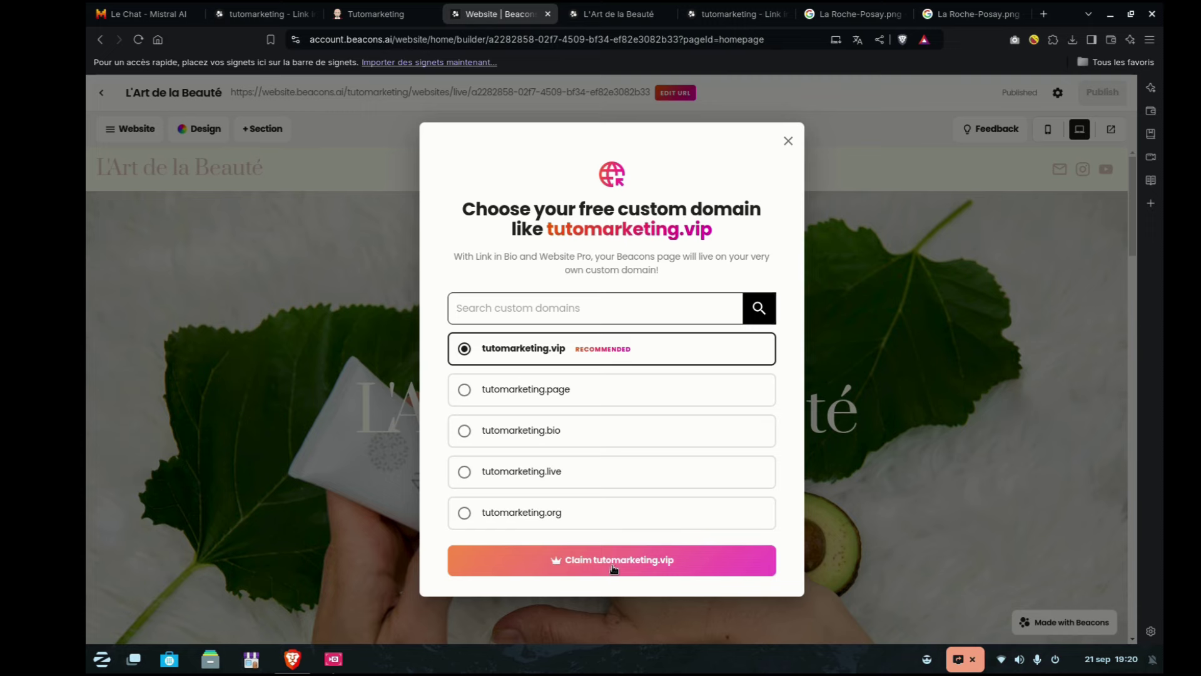
pyautogui.click(787, 140)
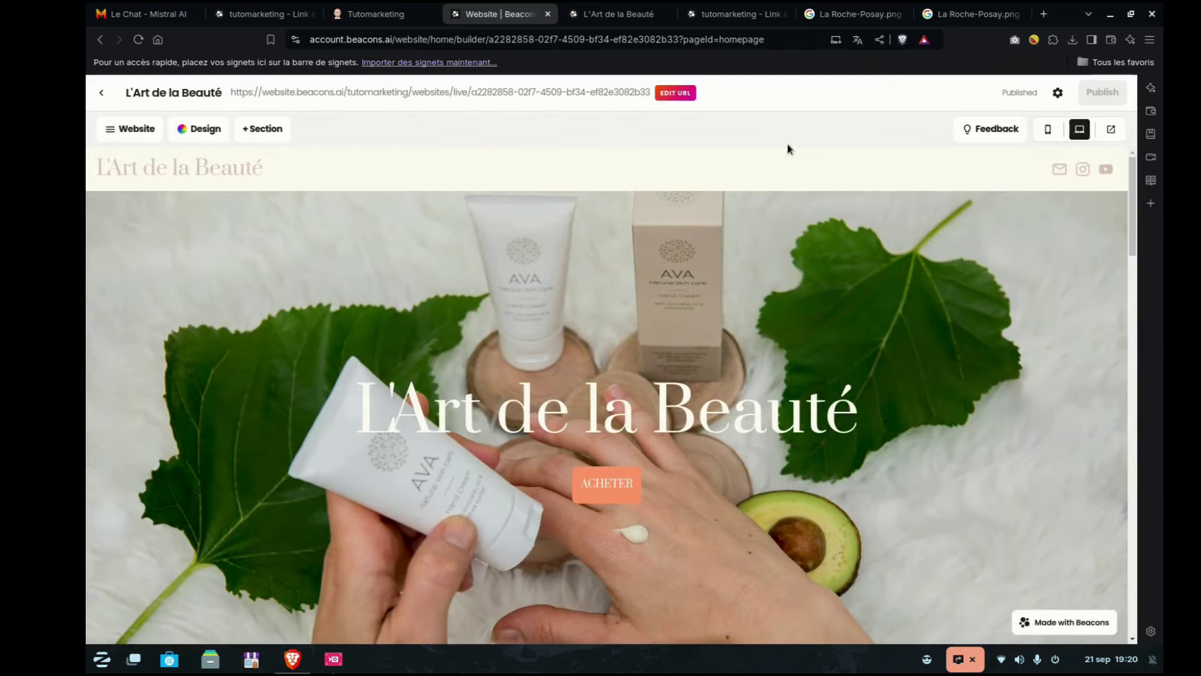
pyautogui.click(261, 94)
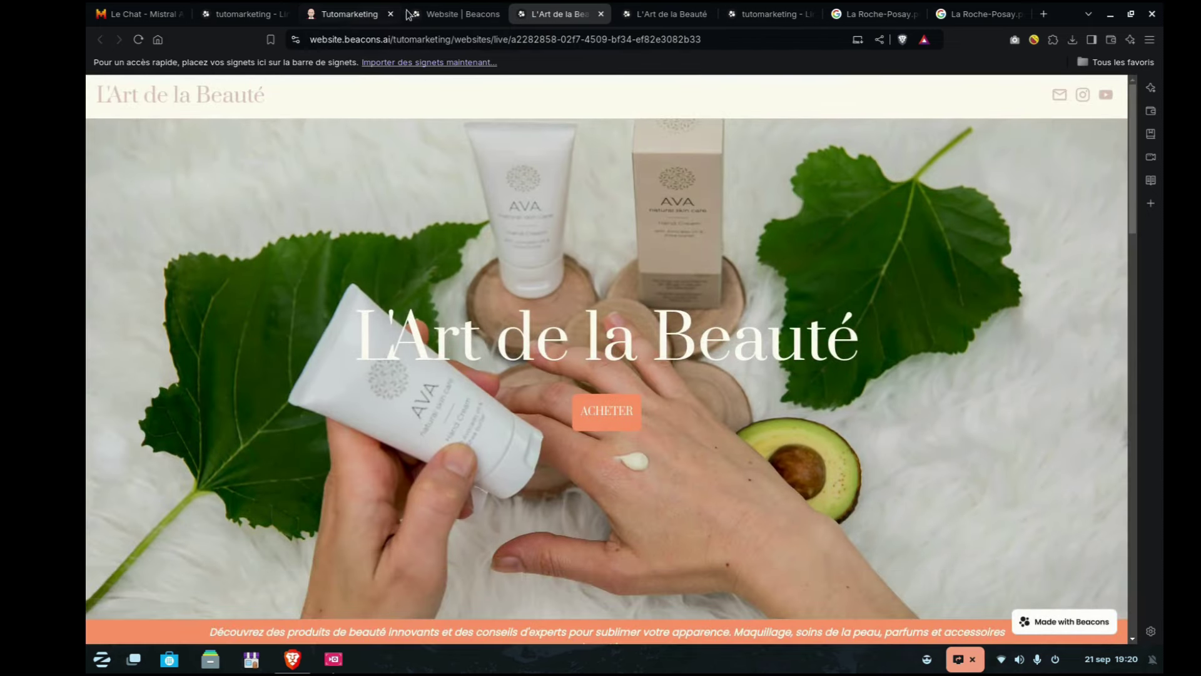
pyautogui.click(343, 15)
pyautogui.click(441, 17)
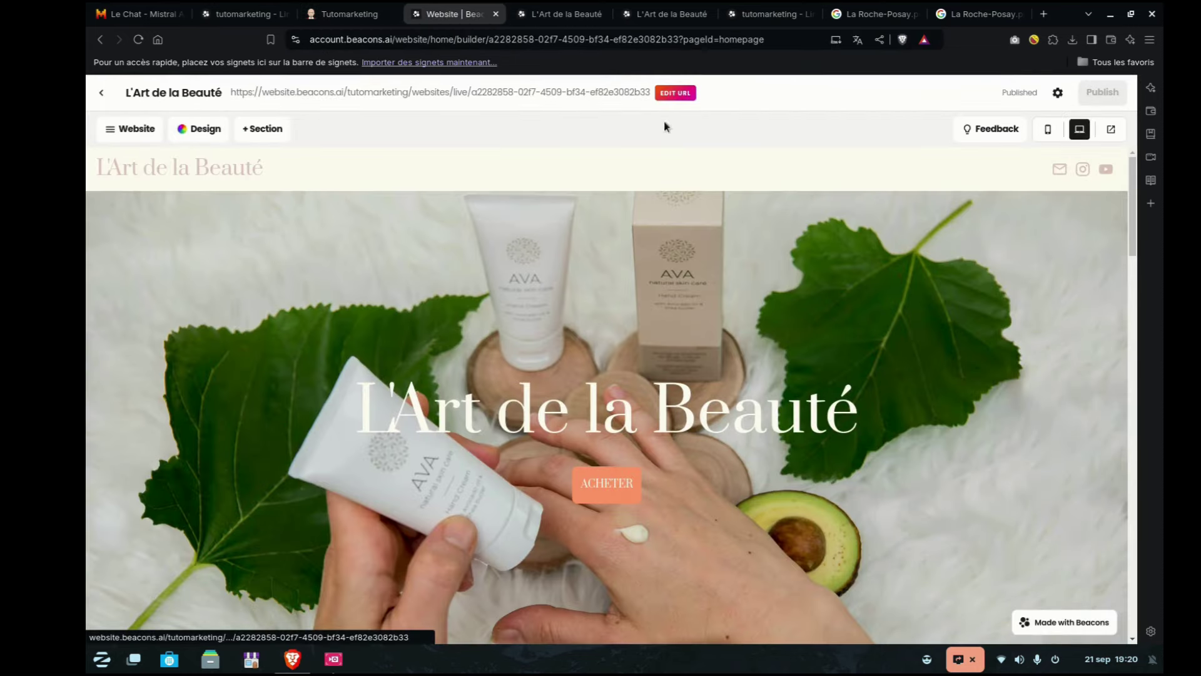
# - Check the website's general and SEO settings, and look into connecting an already owned domain through the account's domain settings
pyautogui.click(1058, 94)
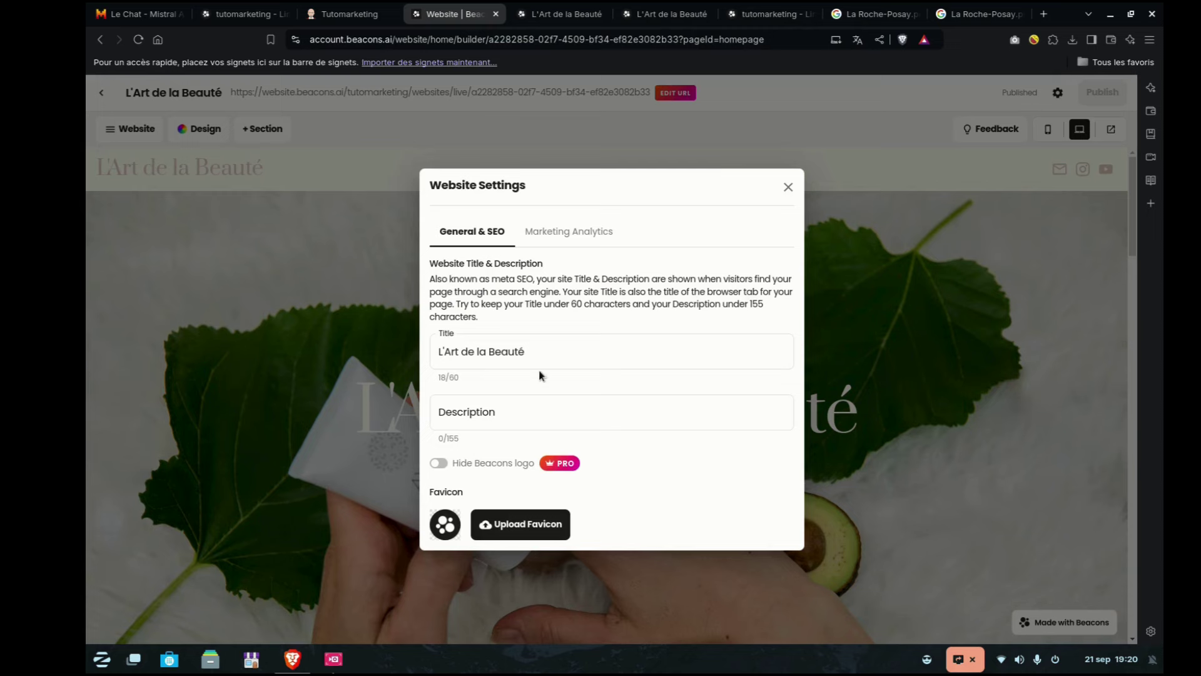
pyautogui.click(787, 189)
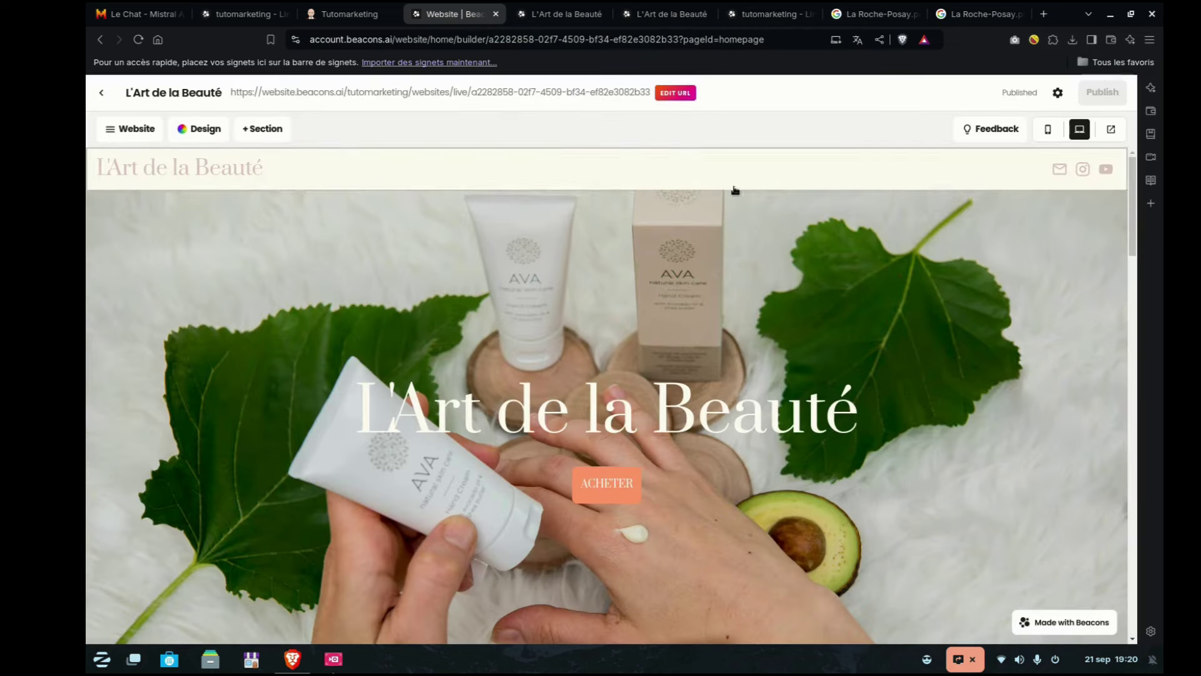
pyautogui.click(675, 94)
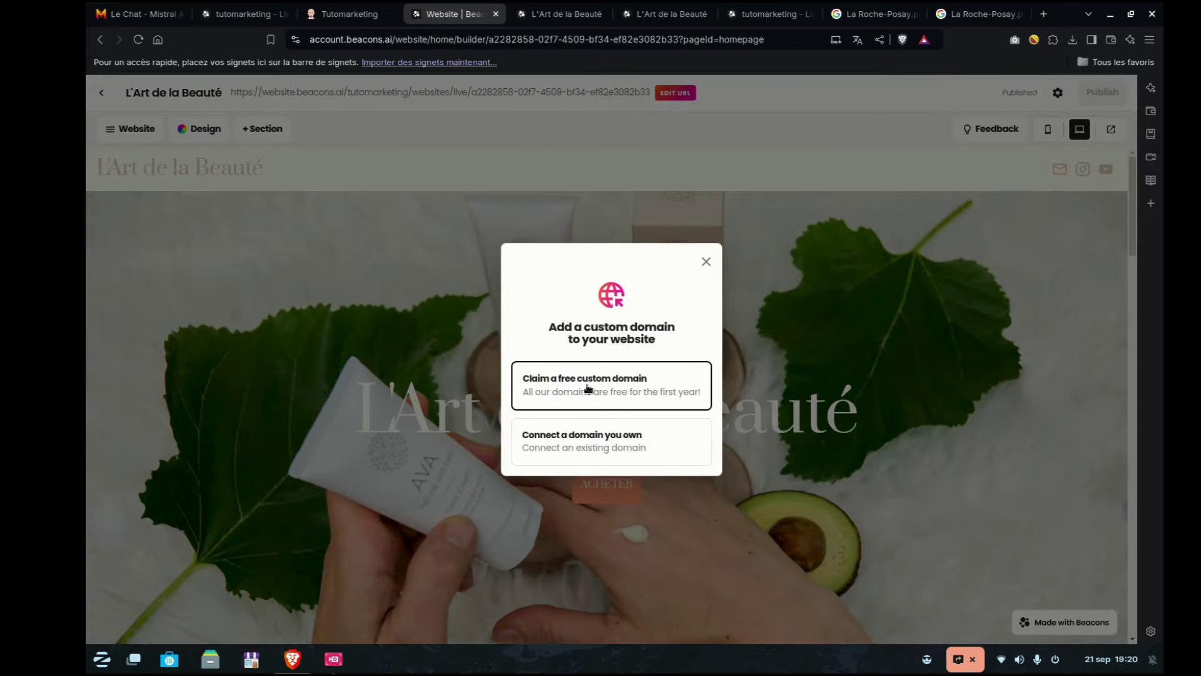
pyautogui.click(588, 441)
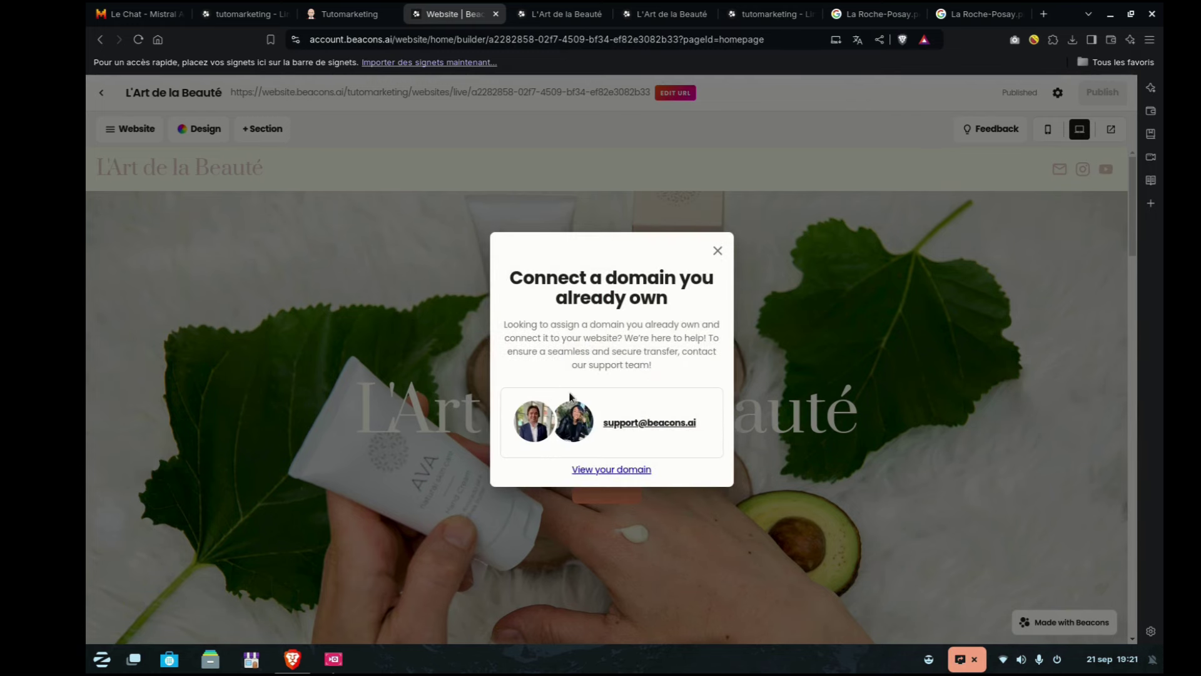
pyautogui.click(598, 469)
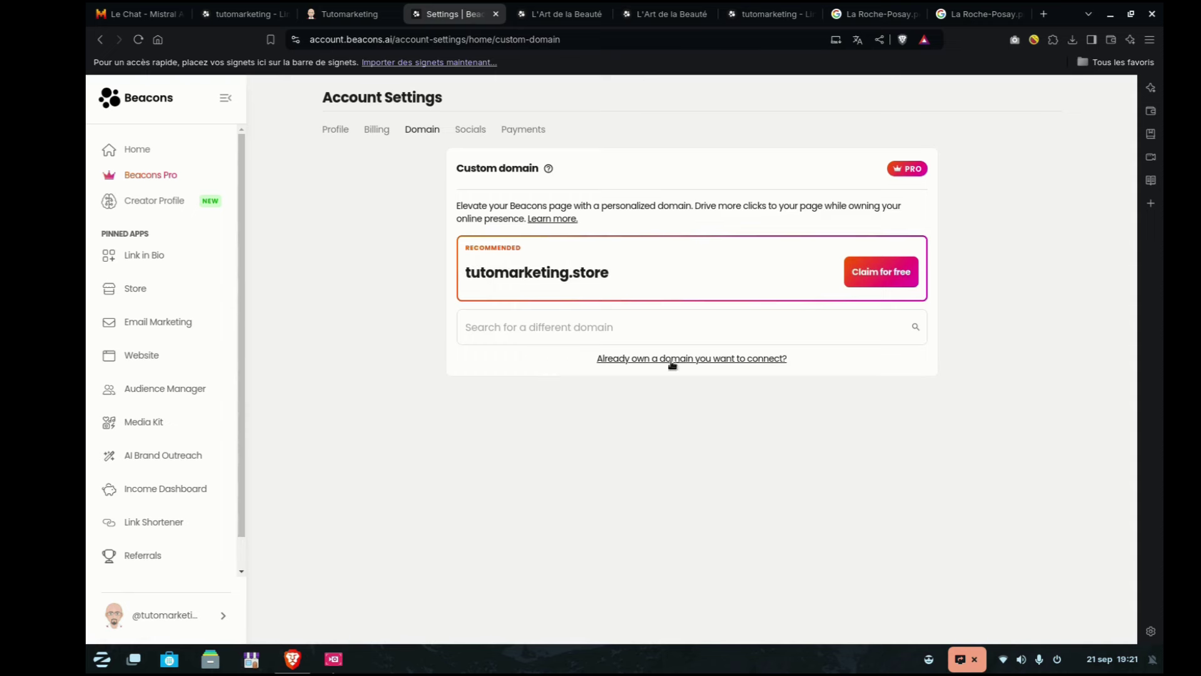
pyautogui.click(729, 361)
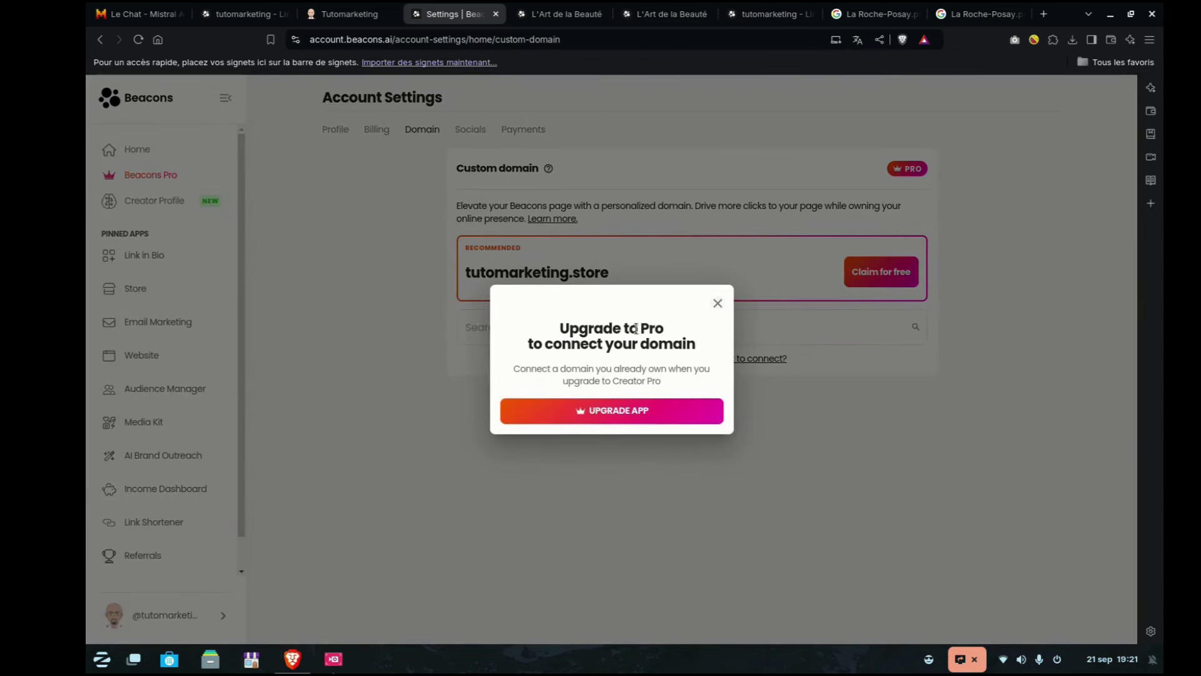
pyautogui.click(718, 304)
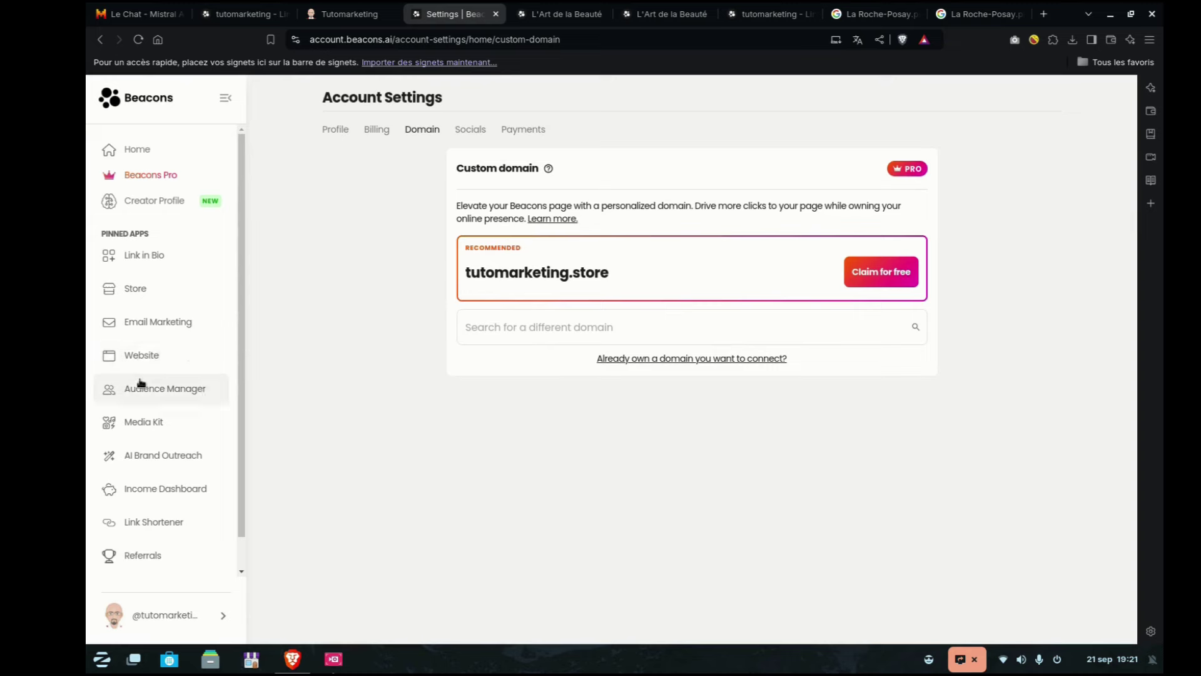
# - From the list of websites, set L'Art de la Beauté as the primary website
pyautogui.click(143, 357)
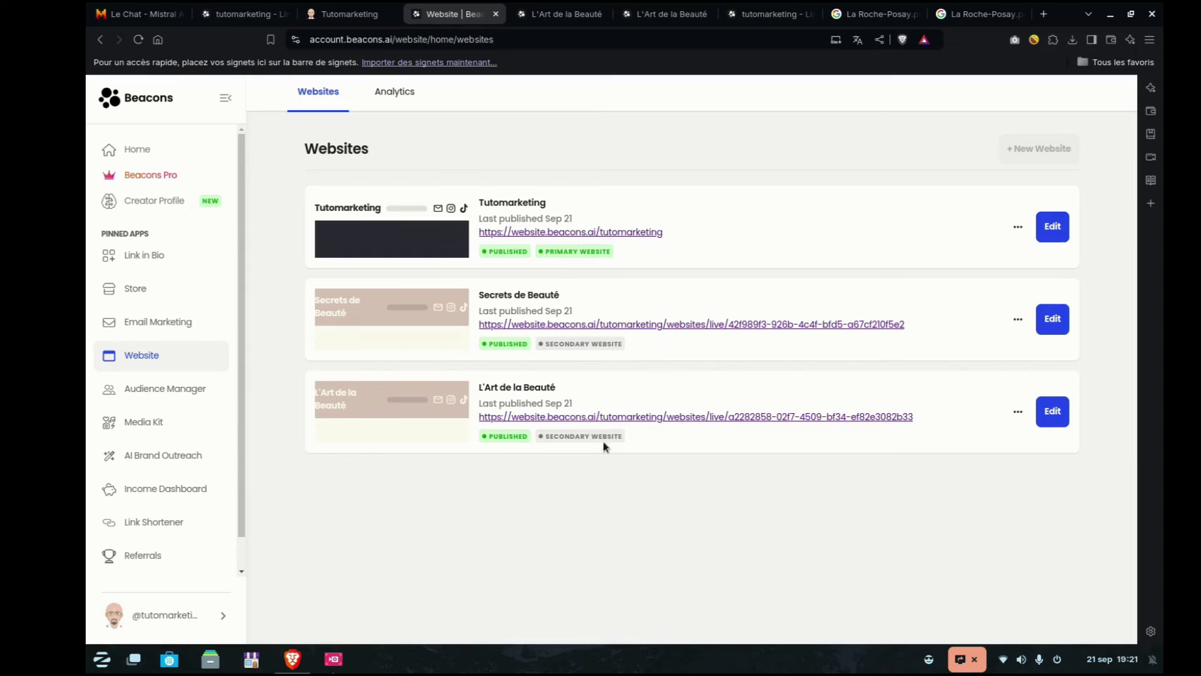
pyautogui.click(1018, 413)
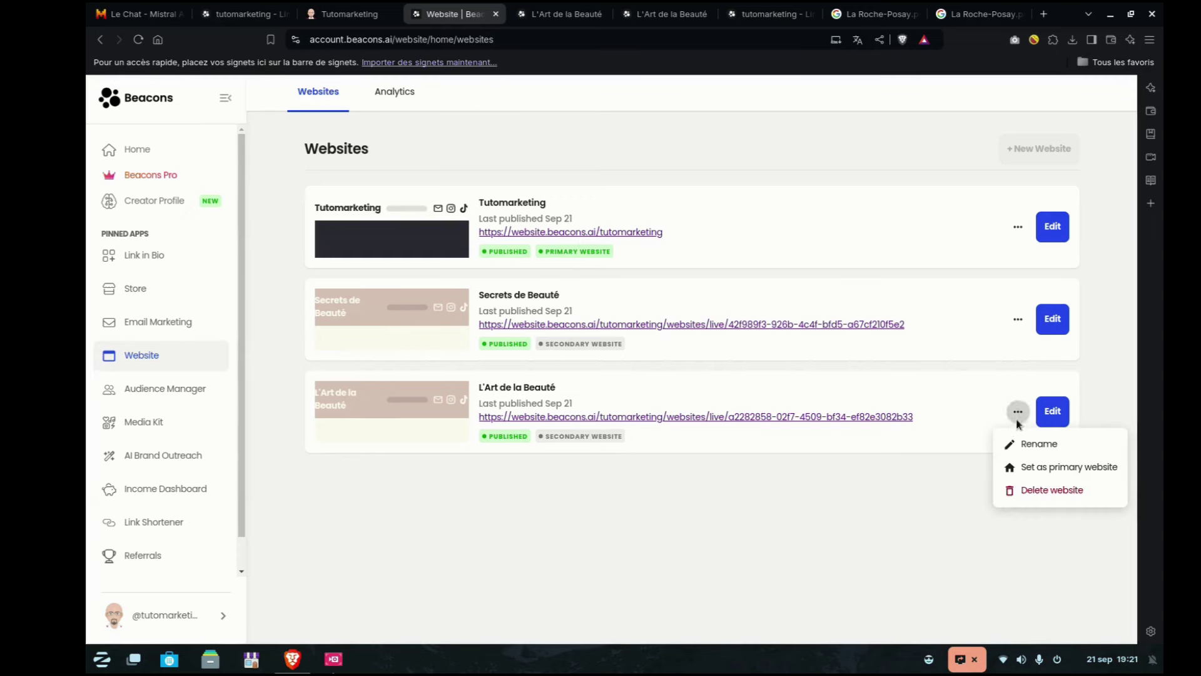
pyautogui.click(1036, 469)
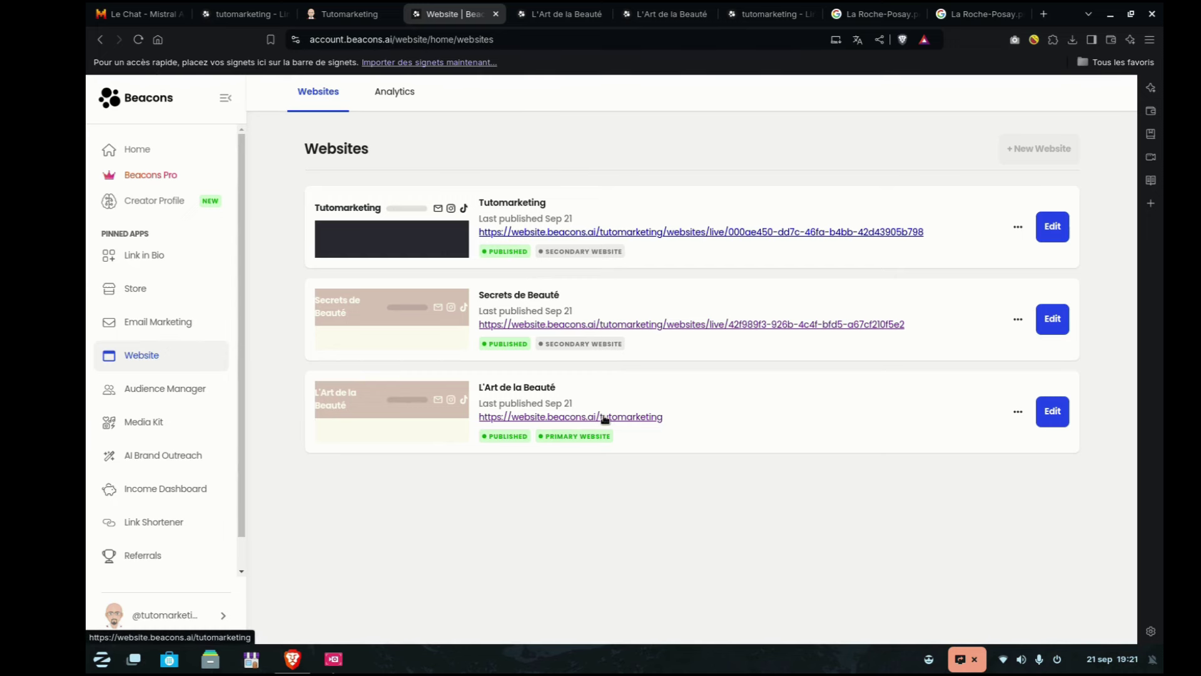
# - Check the rename option for L'Art de la Beauté, keep its name and open the website in the editor
pyautogui.click(1018, 411)
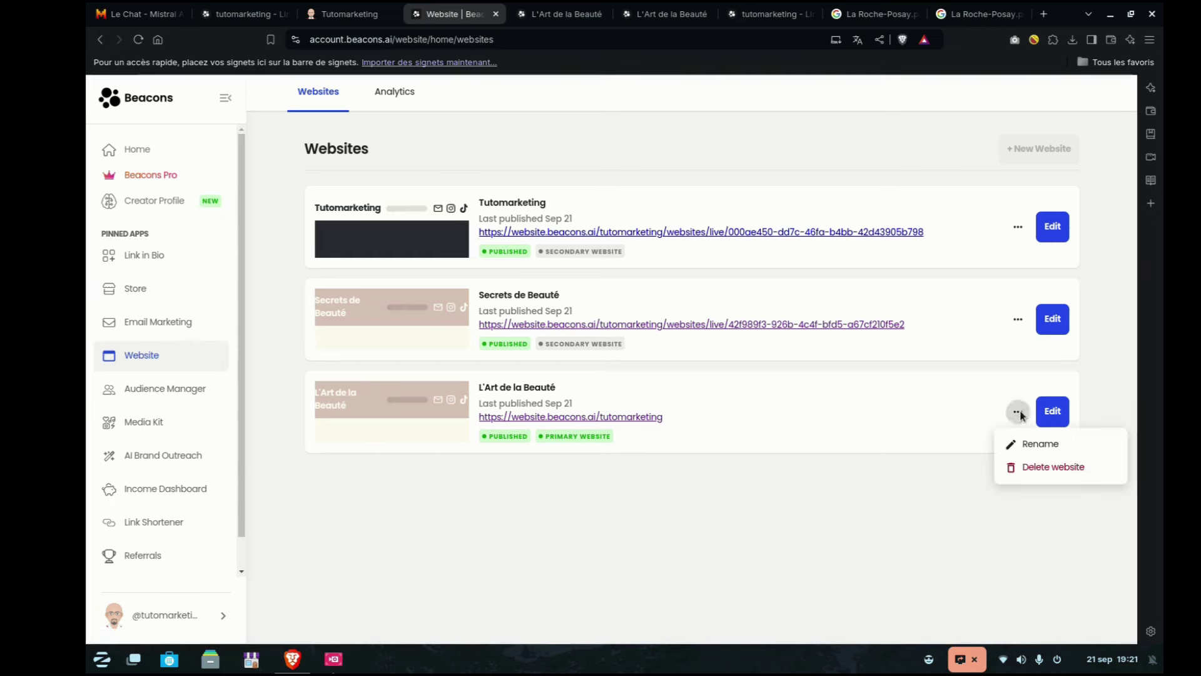
pyautogui.click(1031, 445)
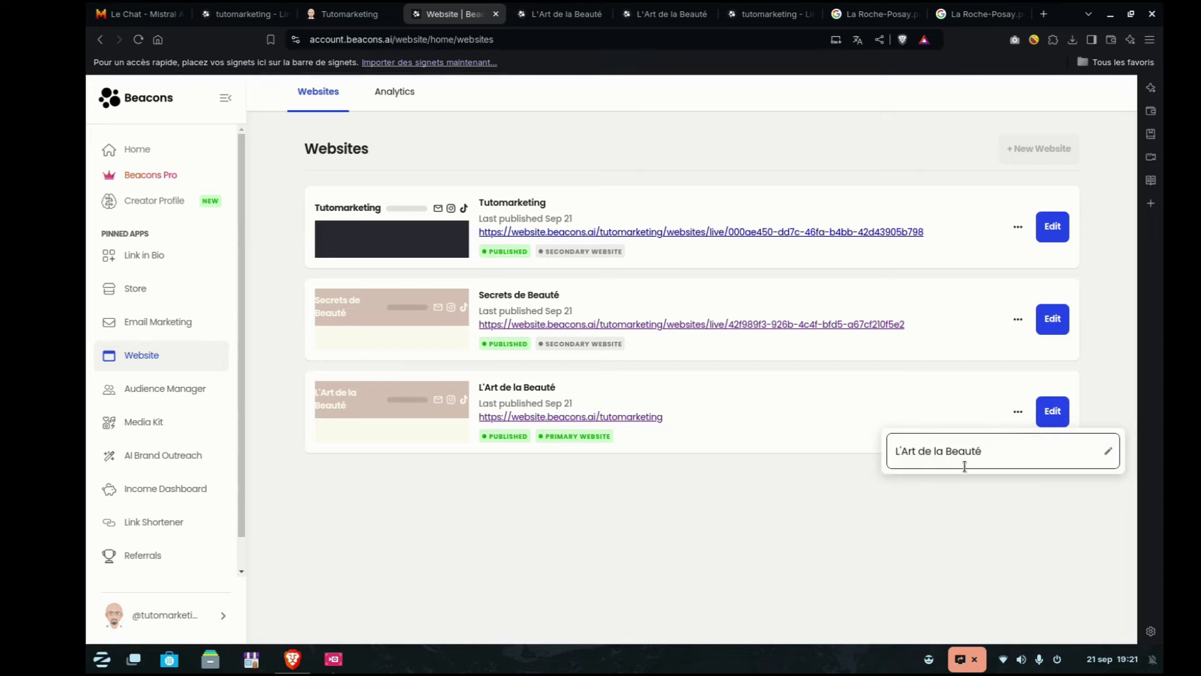
pyautogui.press('Return')
pyautogui.click(1052, 411)
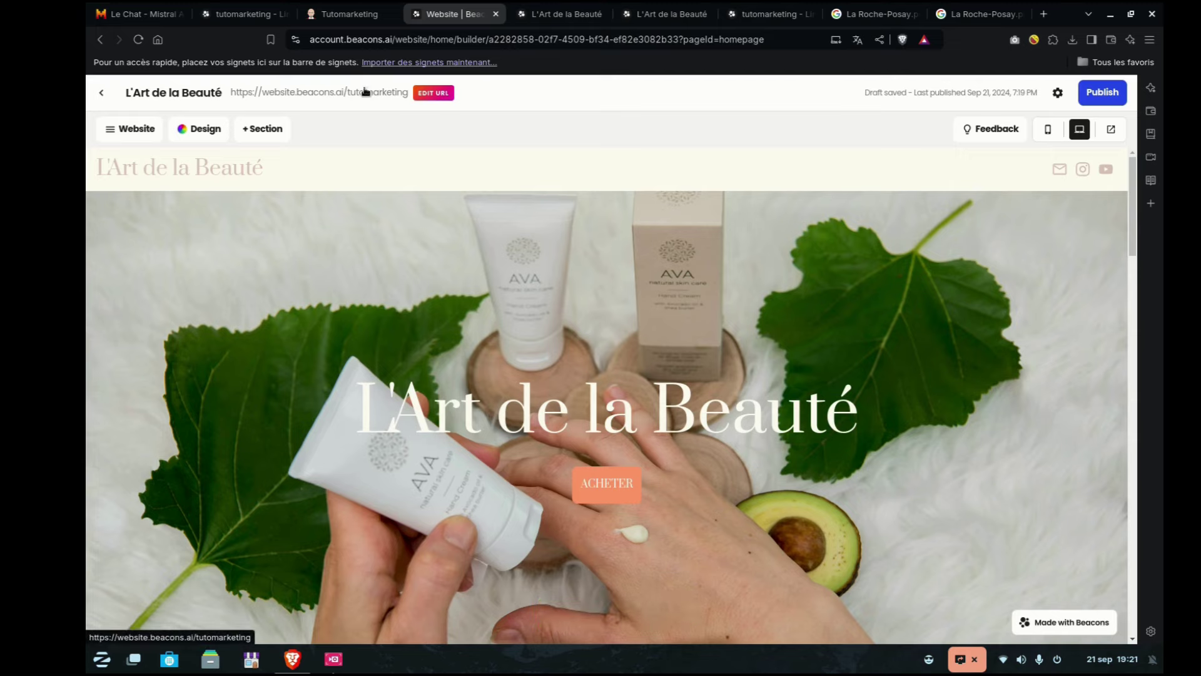
# - View the live website at its primary address website.beacons.ai/tutomarketing, glance at the Tutomarketing site and return to the editor
pyautogui.click(363, 94)
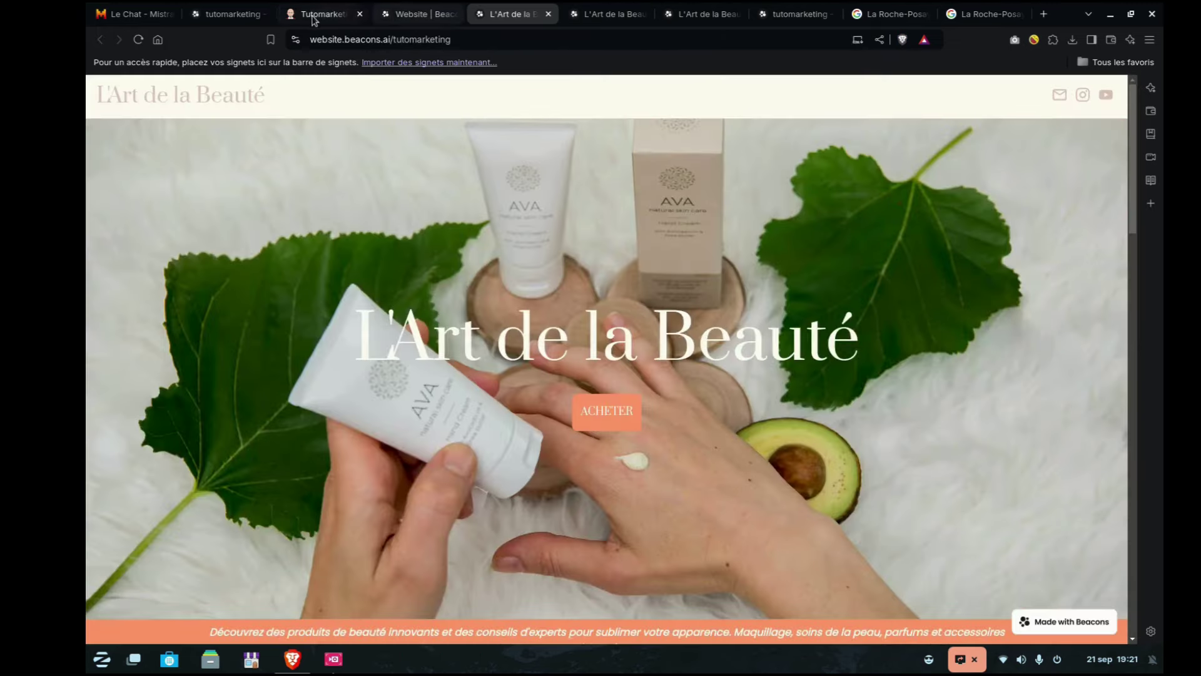
pyautogui.click(316, 15)
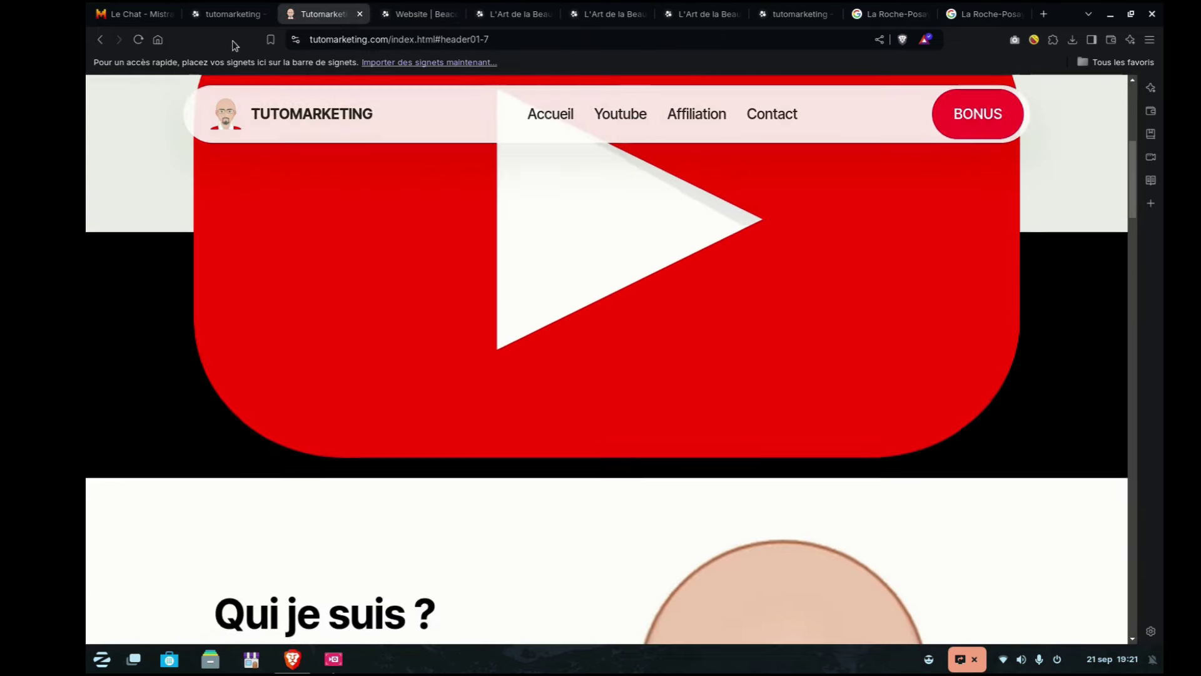
pyautogui.click(418, 14)
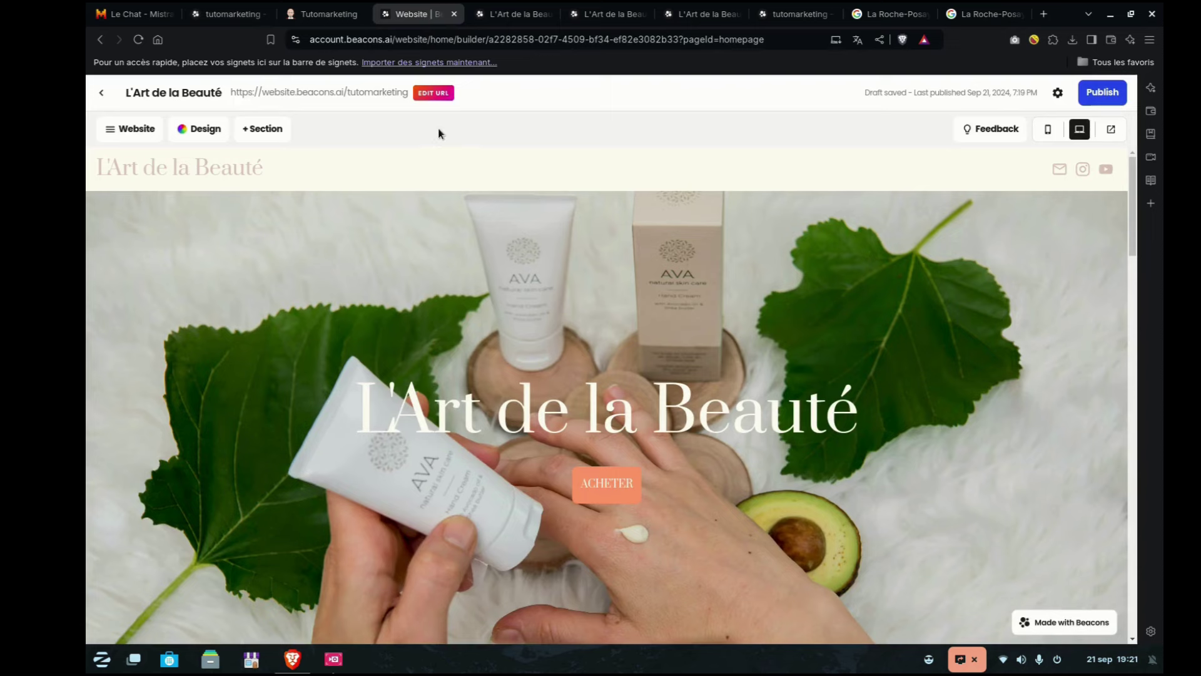
# - Recheck the custom domain options, close them and review the page down to the La Roche-Posay section
pyautogui.click(430, 94)
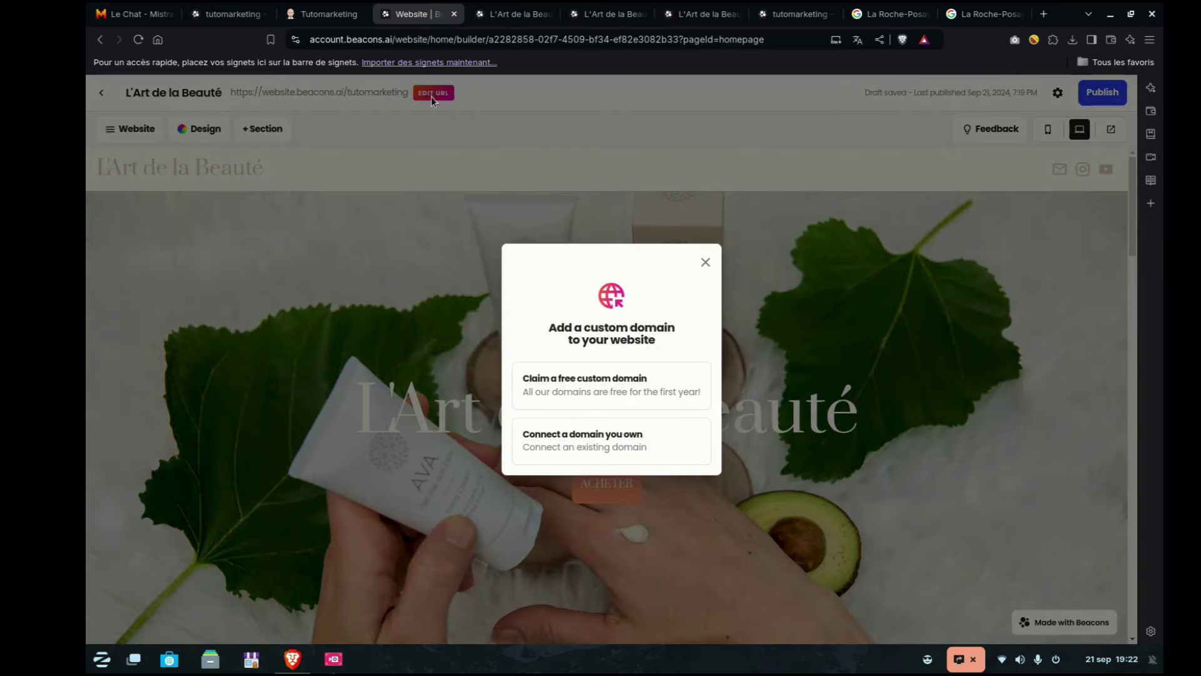
pyautogui.click(705, 263)
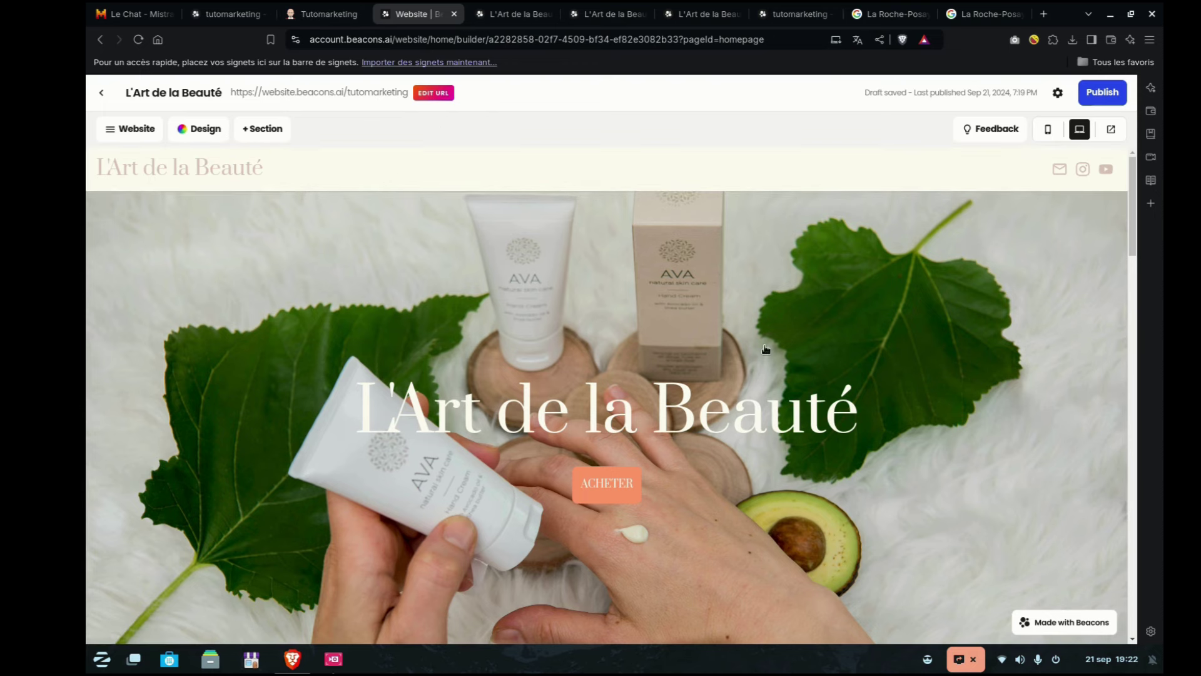
pyautogui.scroll(-4, 766, 349)
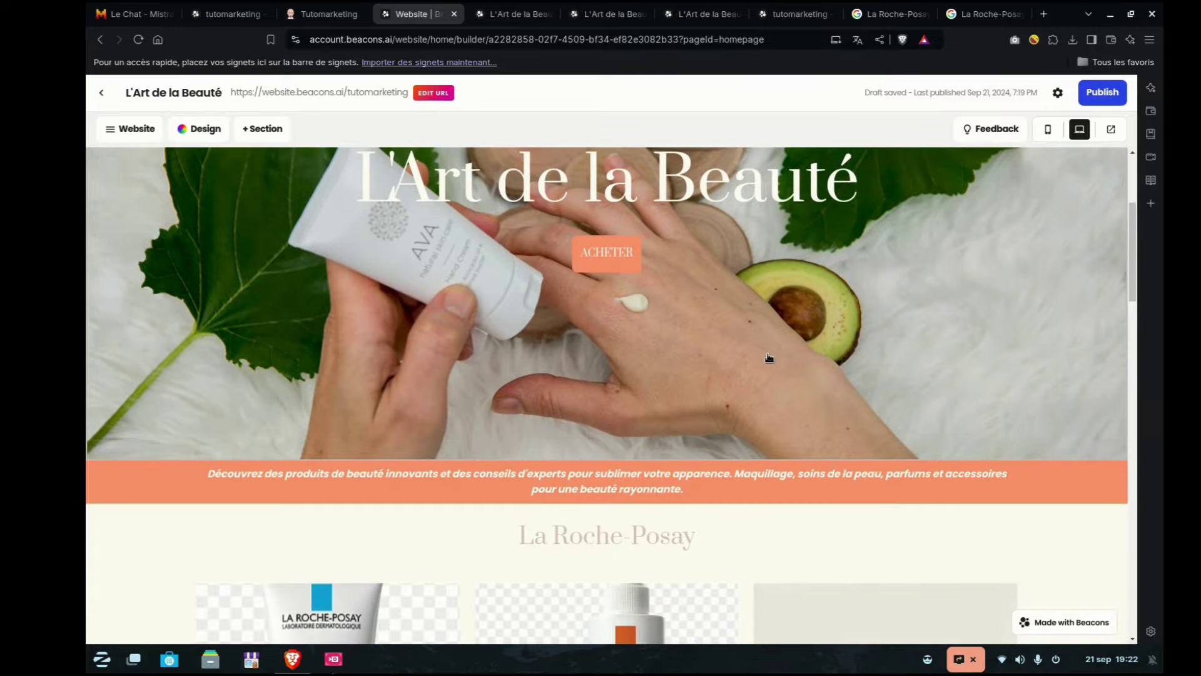